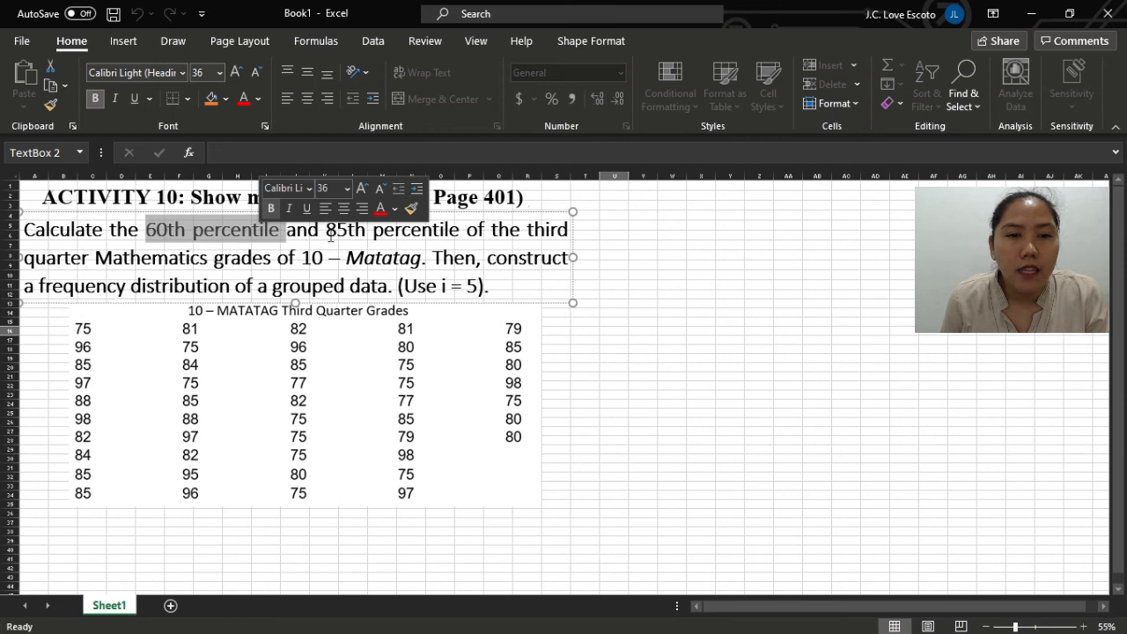
# - Examine the activity instructions for the requested percentiles, the interval size and the frequency distribution requirement
pyautogui.moveTo(328, 231); pyautogui.dragTo(476, 259)
pyautogui.click(430, 231)
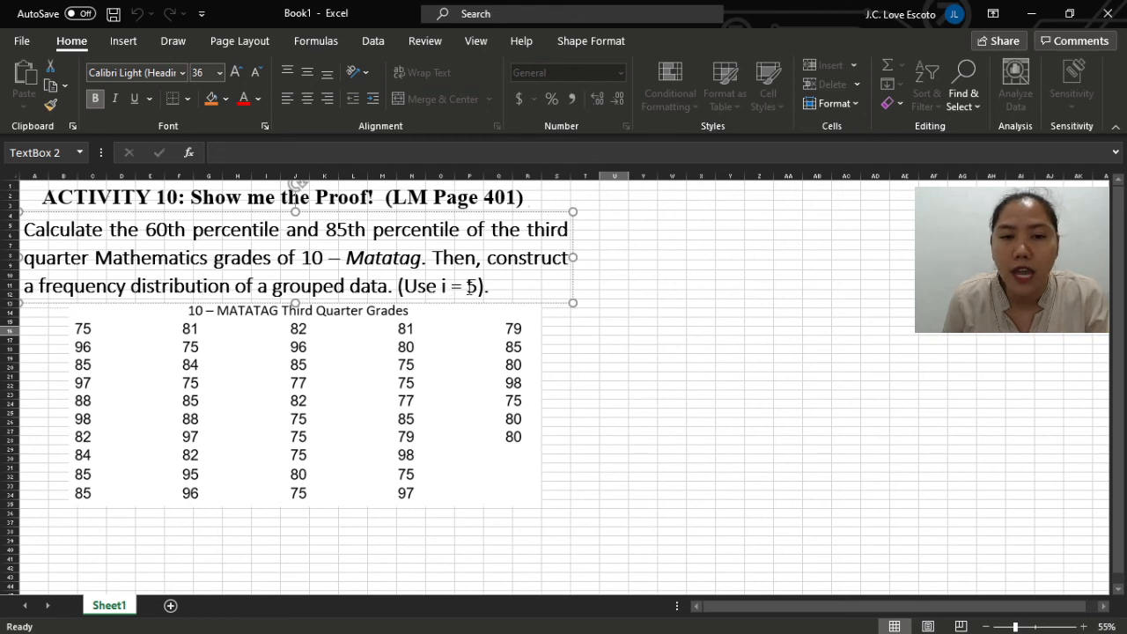
pyautogui.moveTo(466, 286); pyautogui.dragTo(478, 286)
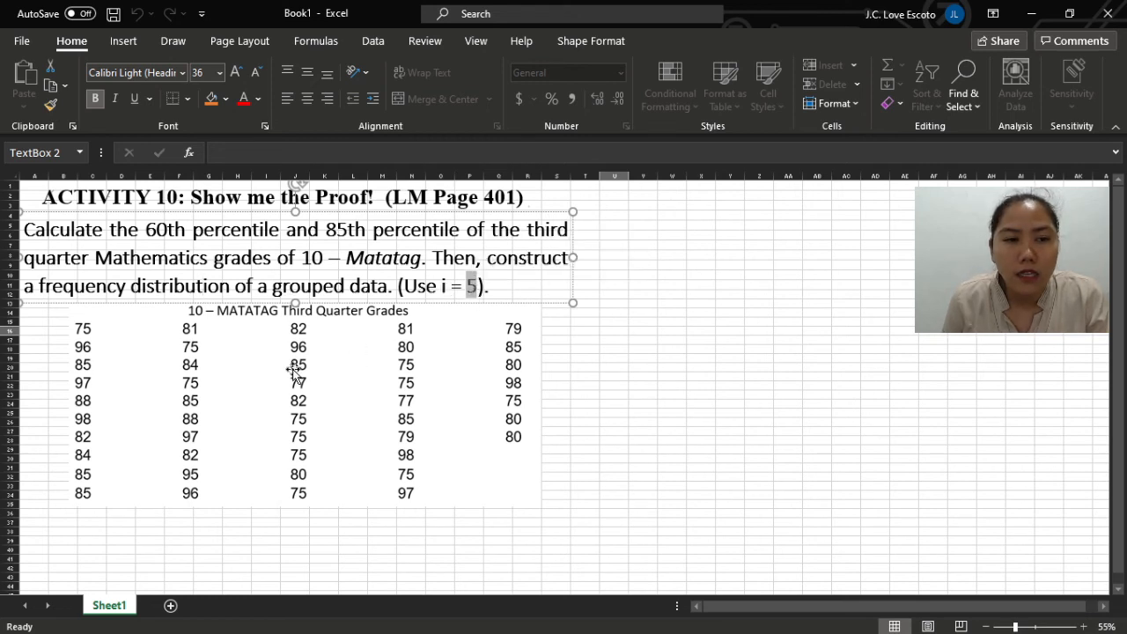
pyautogui.click(697, 368)
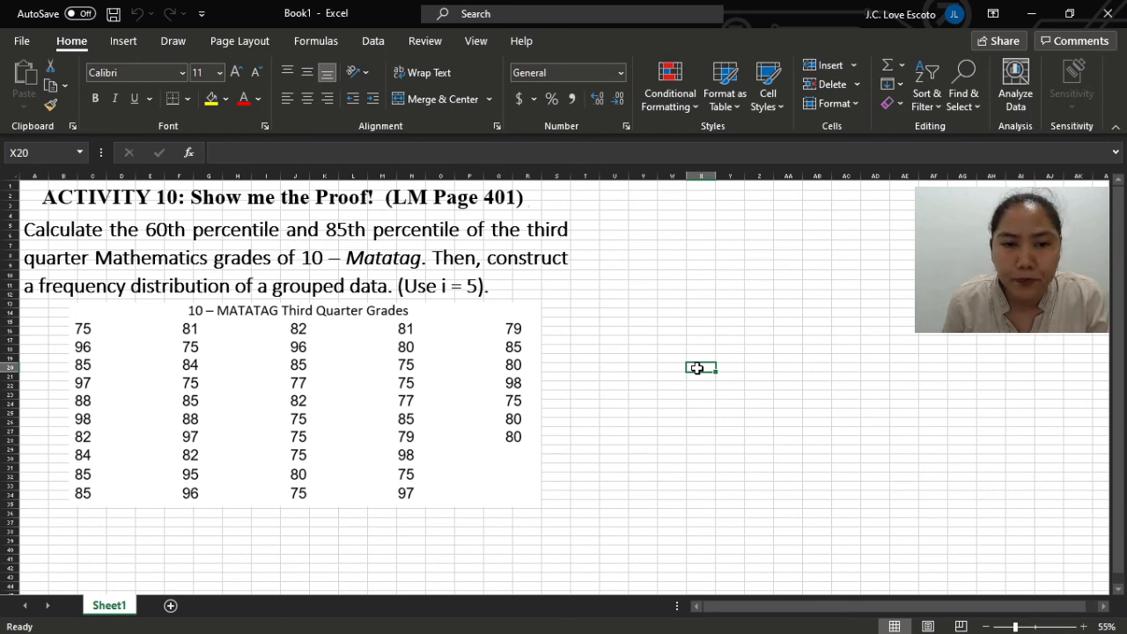
pyautogui.click(309, 434)
pyautogui.click(637, 389)
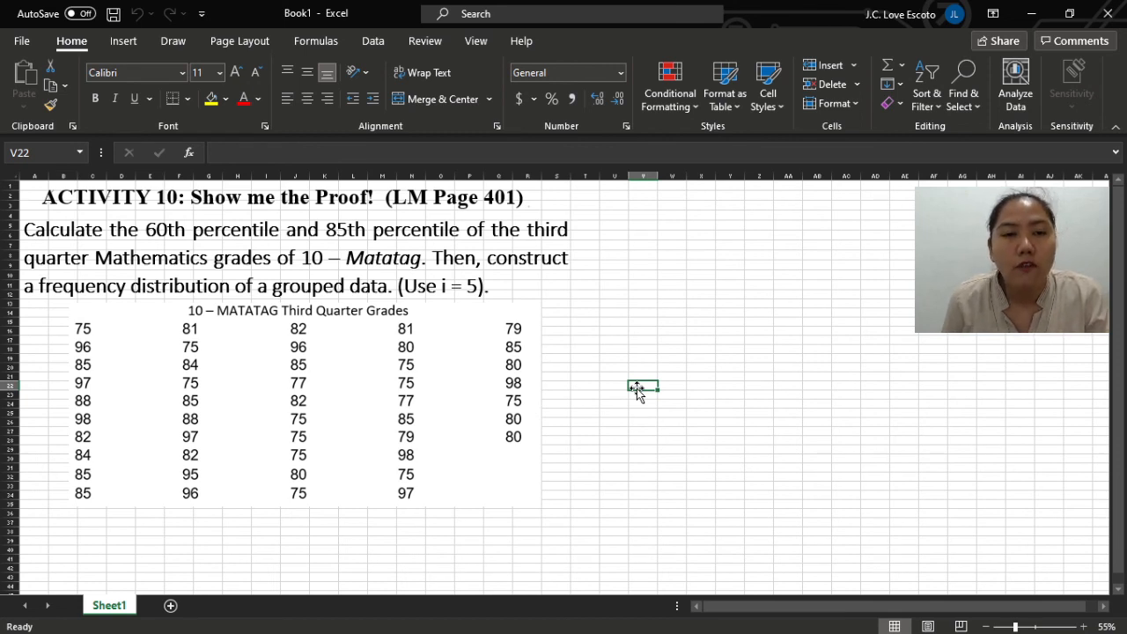
pyautogui.click(39, 286)
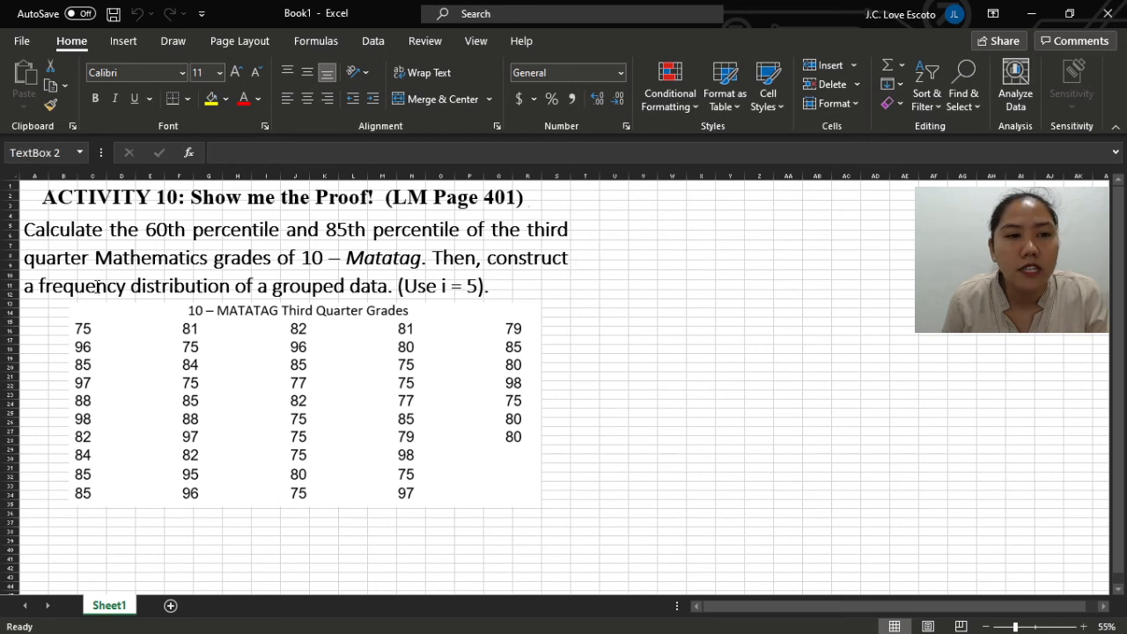
pyautogui.moveTo(39, 286); pyautogui.dragTo(192, 287)
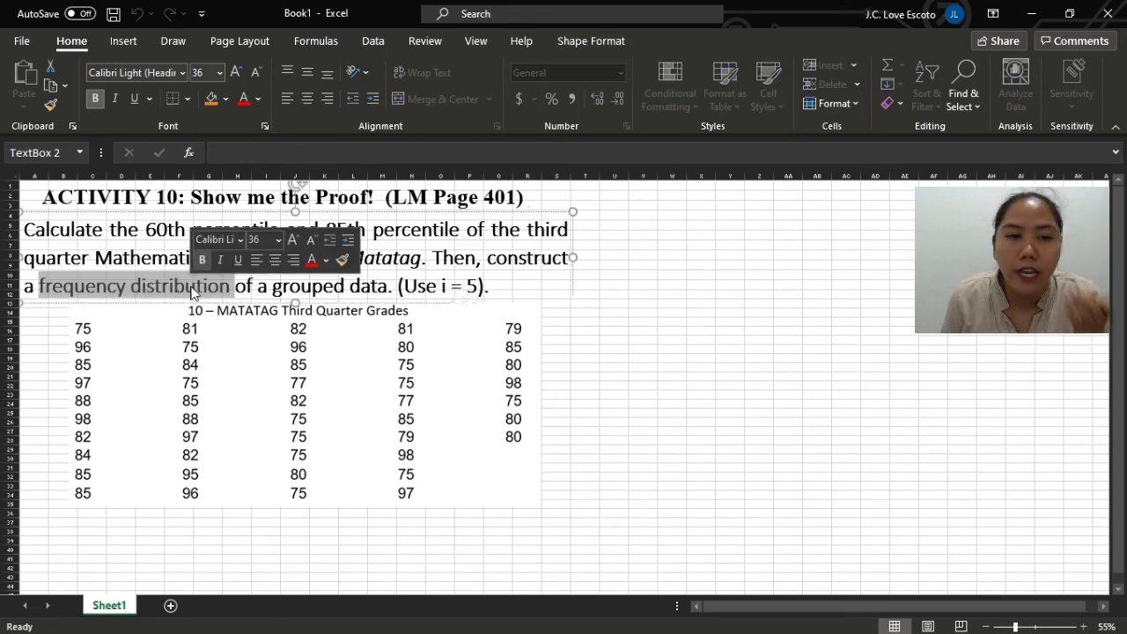
pyautogui.click(240, 542)
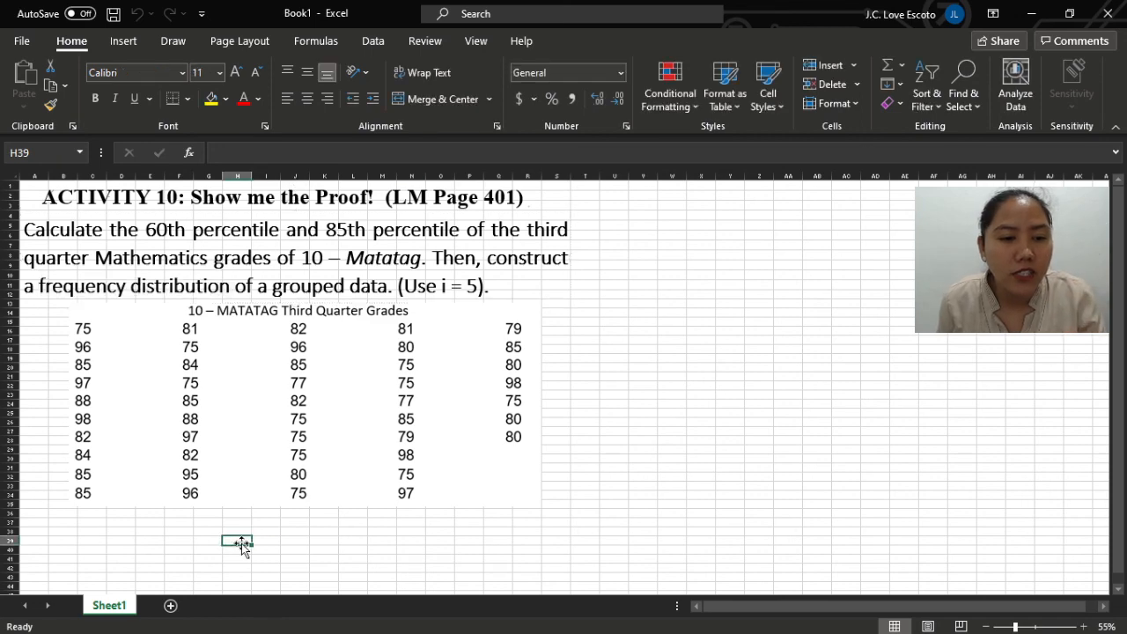
# - Add a new worksheet and name it DATA
pyautogui.click(170, 606)
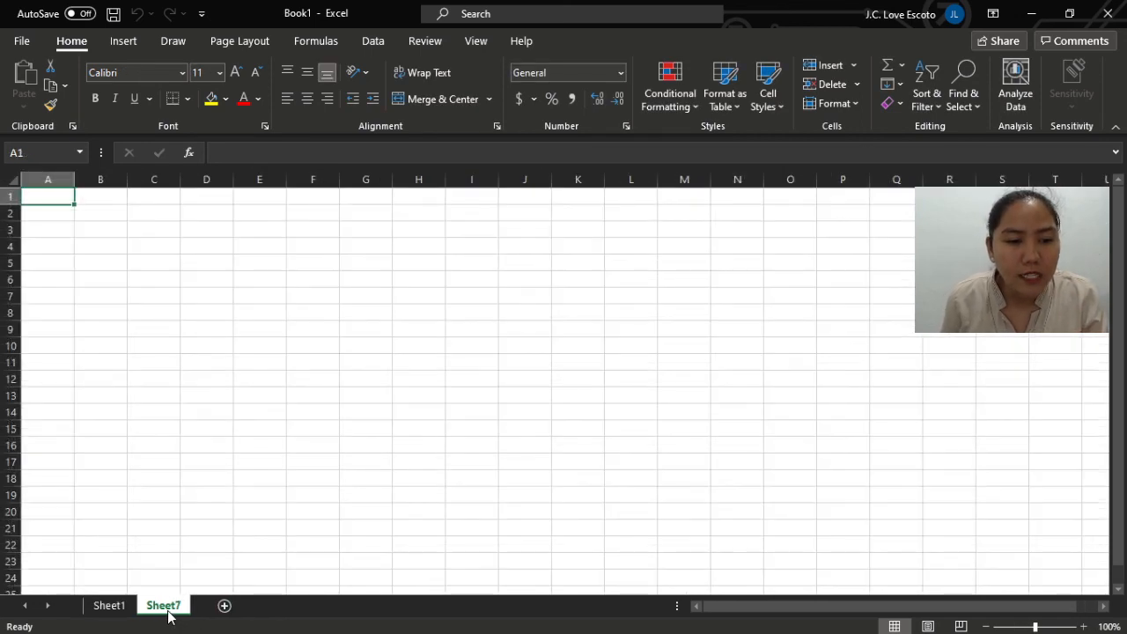
pyautogui.doubleClick(168, 607)
pyautogui.write('DATA')
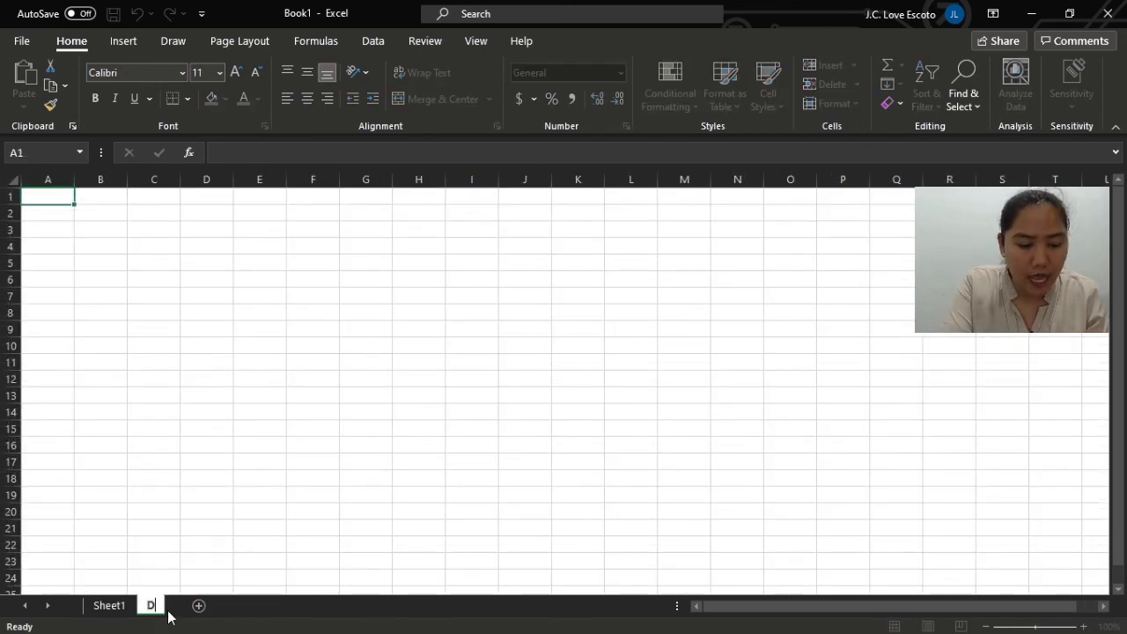
pyautogui.click(189, 479)
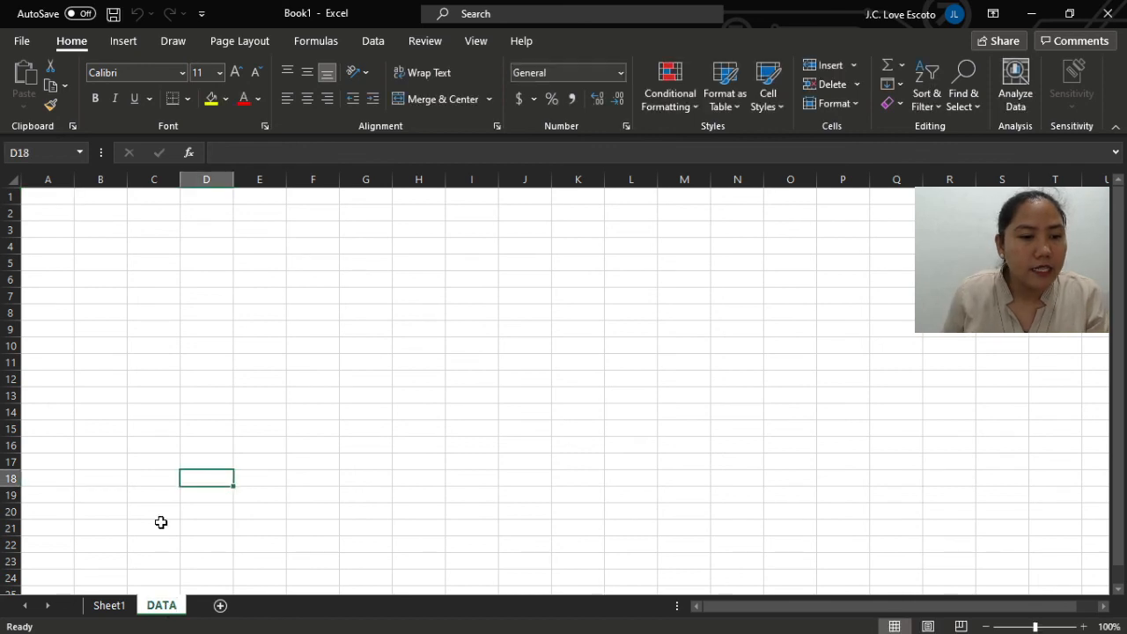
# - Copy the 10 – MATATAG Third Quarter Grades table into the DATA sheet, starting at cell A1
pyautogui.click(109, 605)
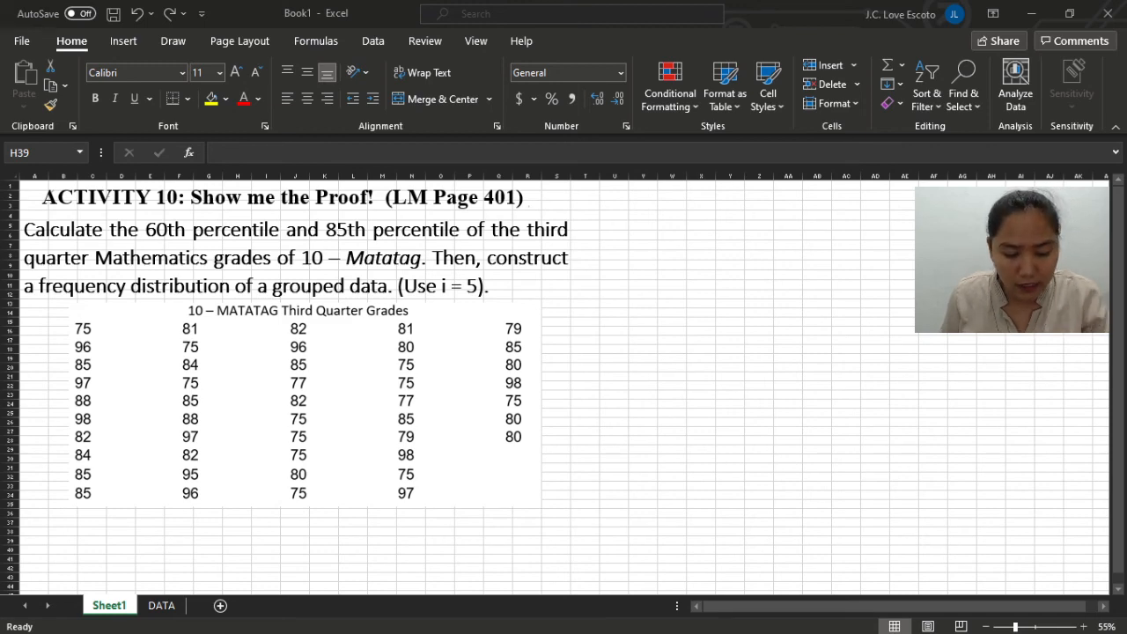
pyautogui.hotkey('ctrl', 'c')
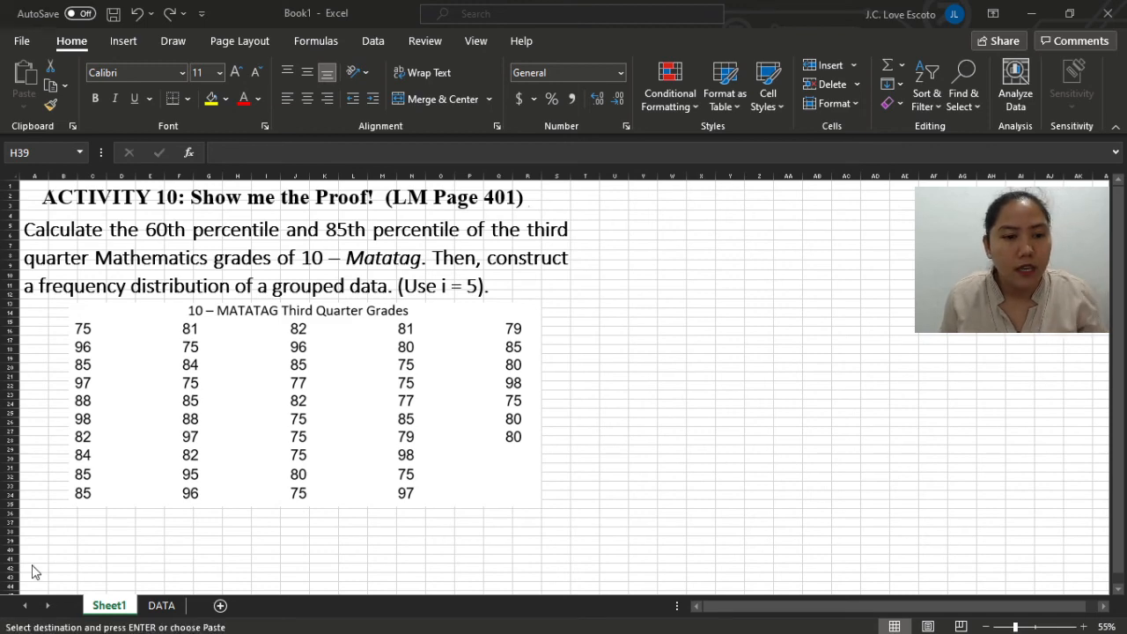
pyautogui.click(161, 606)
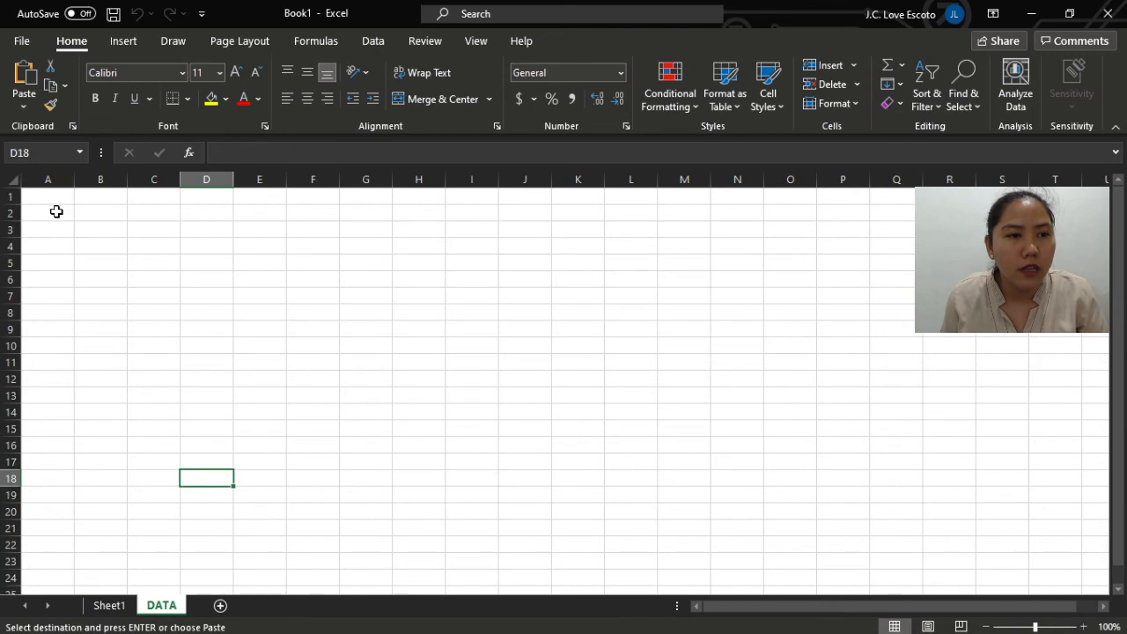
pyautogui.click(57, 199)
pyautogui.hotkey('ctrl', 'v')
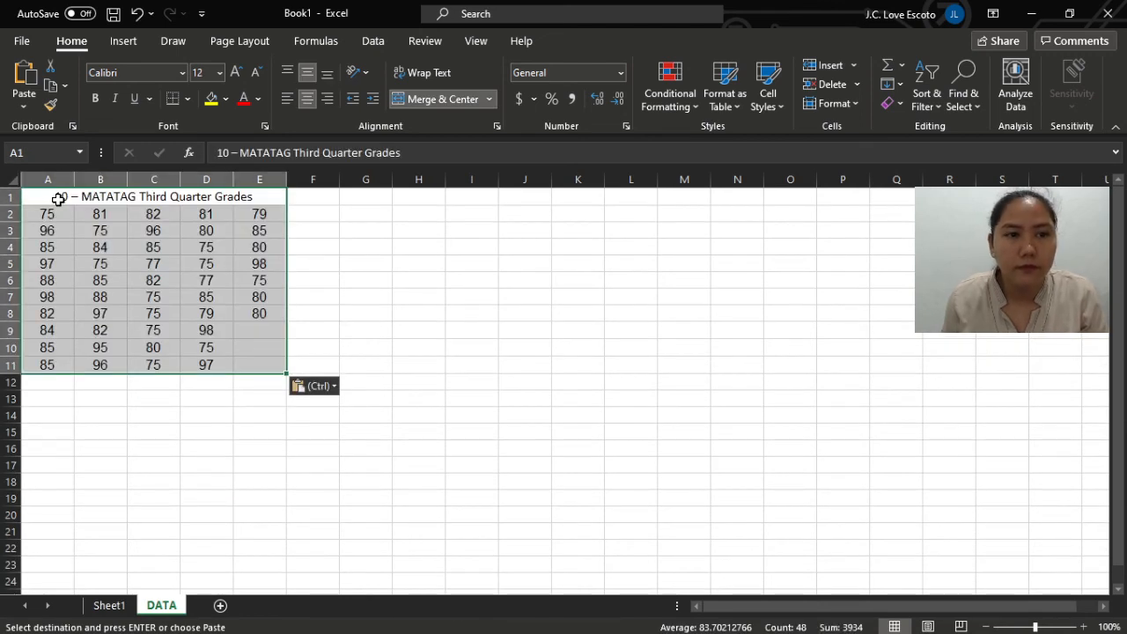
pyautogui.click(491, 309)
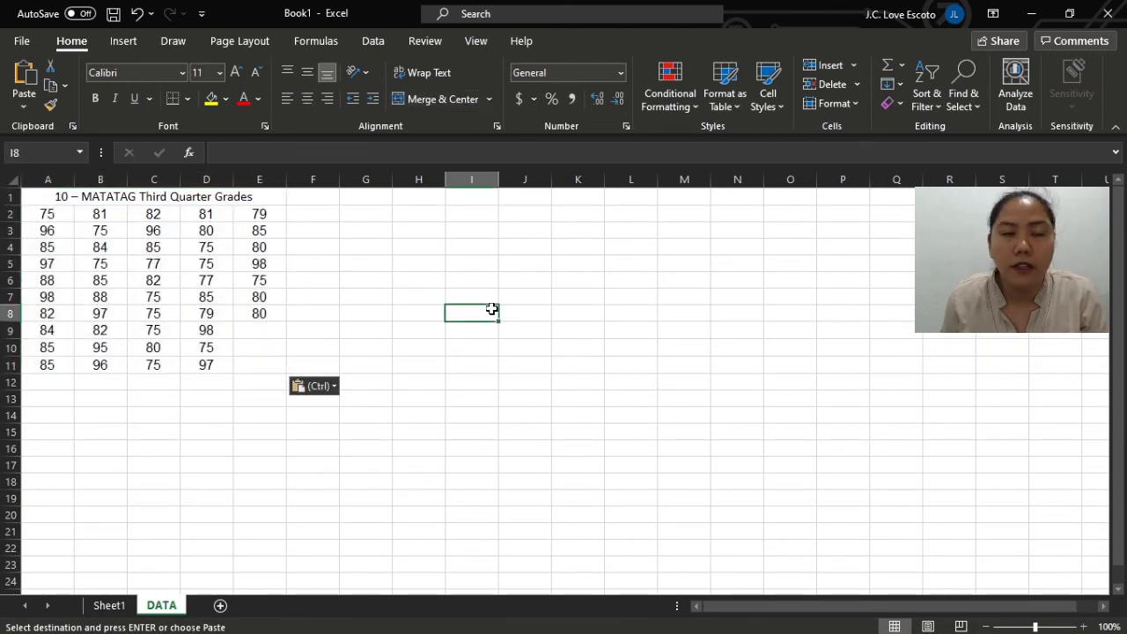
# - Add another worksheet after DATA and name it COMPUTATION
pyautogui.click(220, 606)
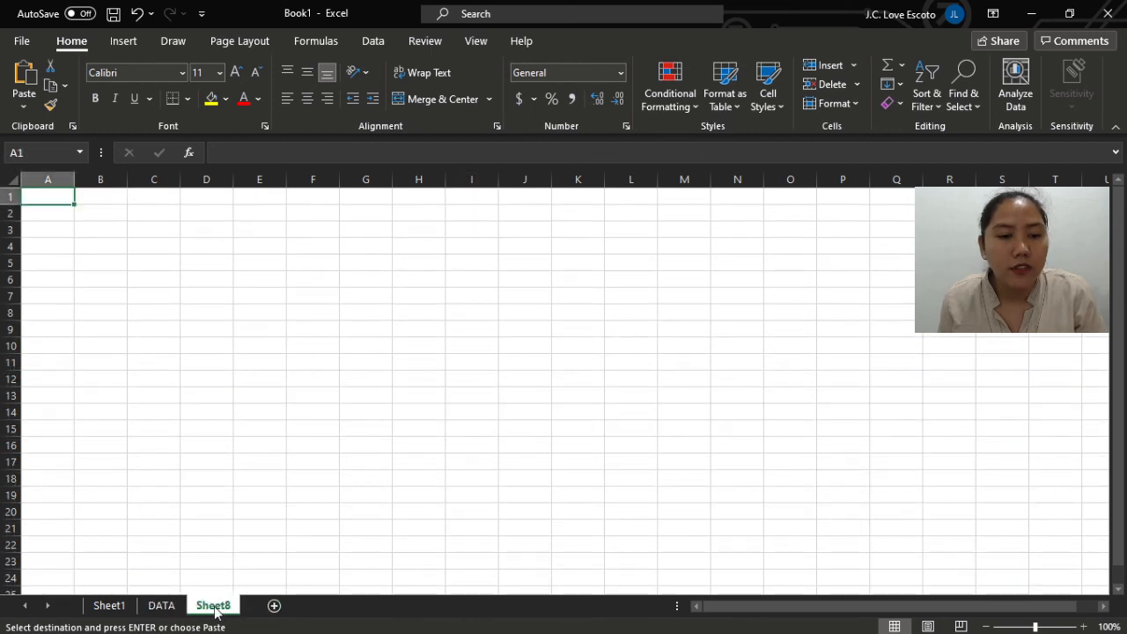
pyautogui.doubleClick(214, 606)
pyautogui.write('COM')
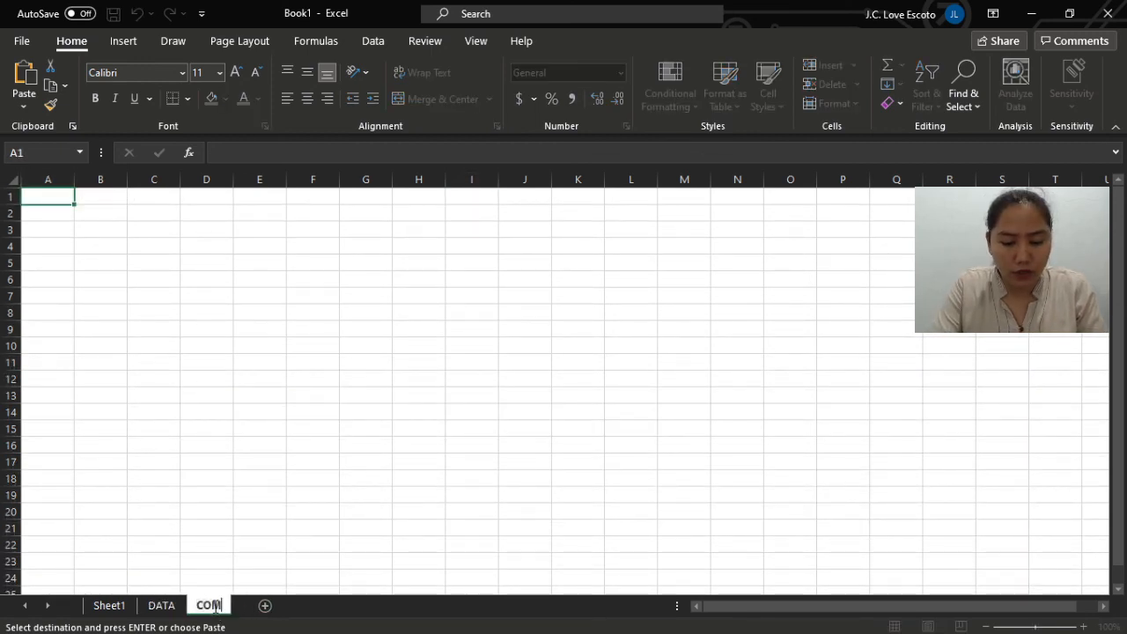
pyautogui.write('PUTATION')
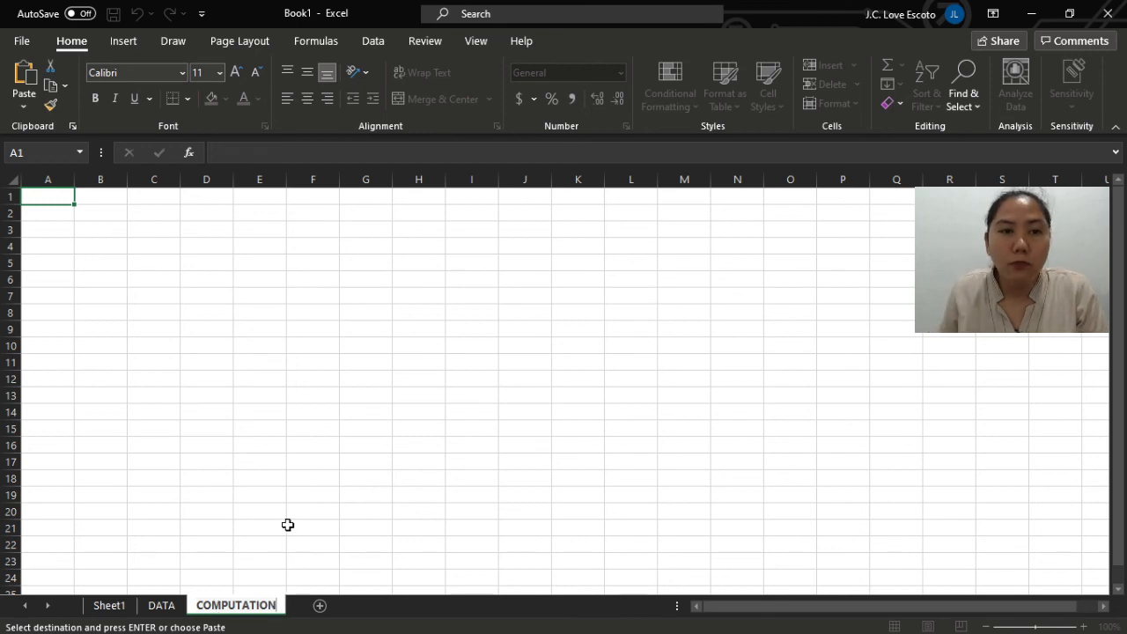
pyautogui.click(353, 426)
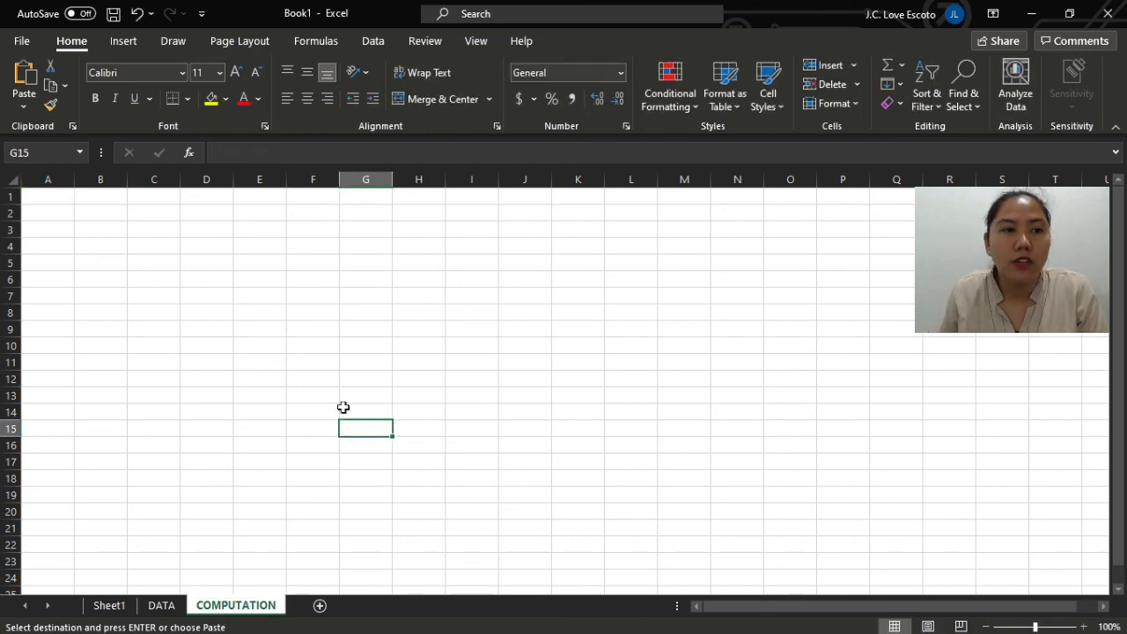
# - Copy the first column of grades, A2:A11 on the DATA sheet, to the COMPUTATION sheet starting at B2
pyautogui.click(100, 216)
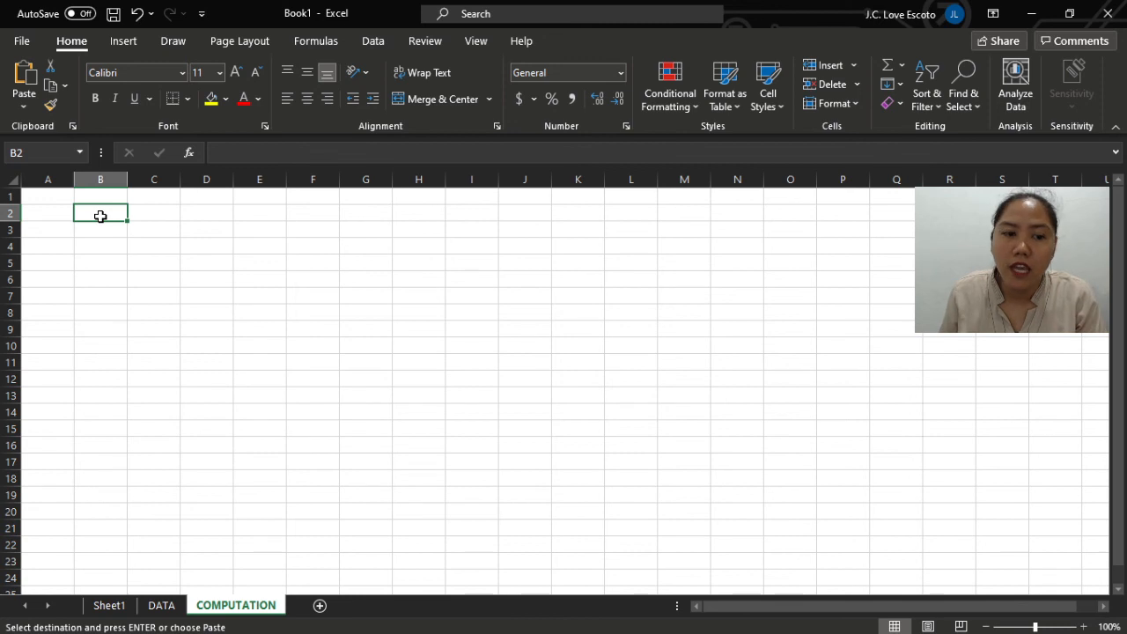
pyautogui.click(161, 605)
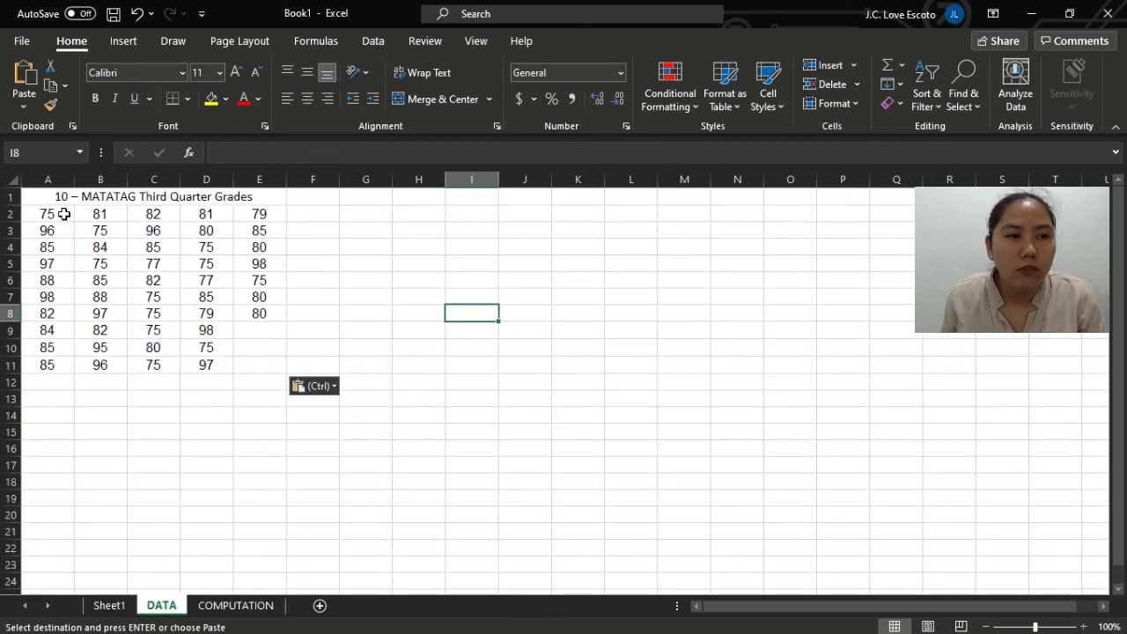
pyautogui.moveTo(64, 215); pyautogui.dragTo(62, 364)
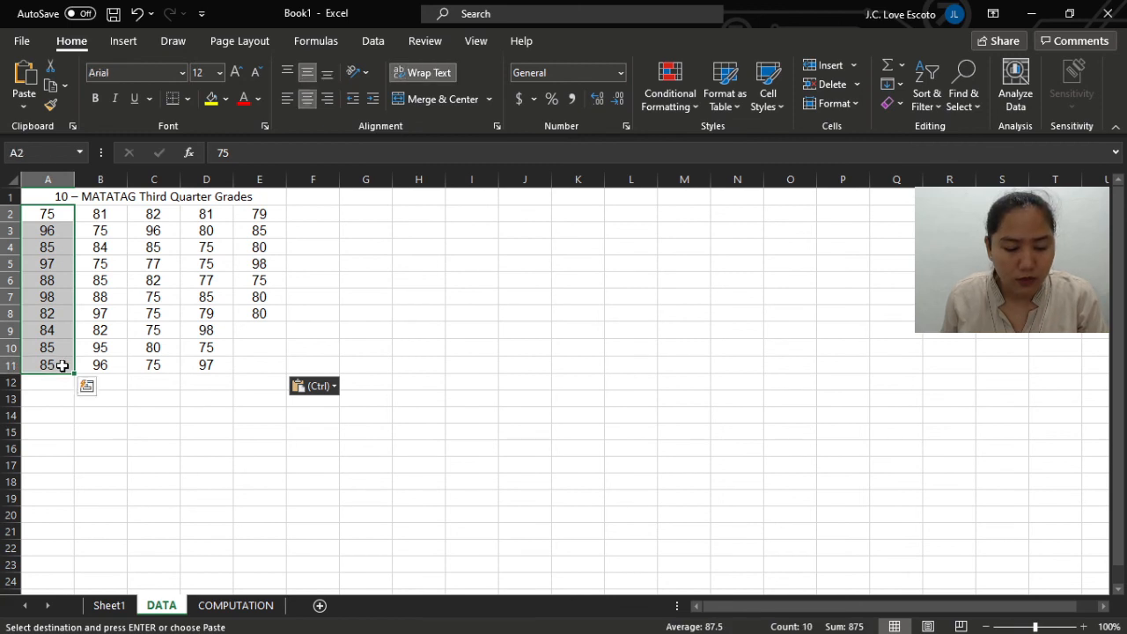
pyautogui.hotkey('ctrl', 'c')
pyautogui.click(237, 605)
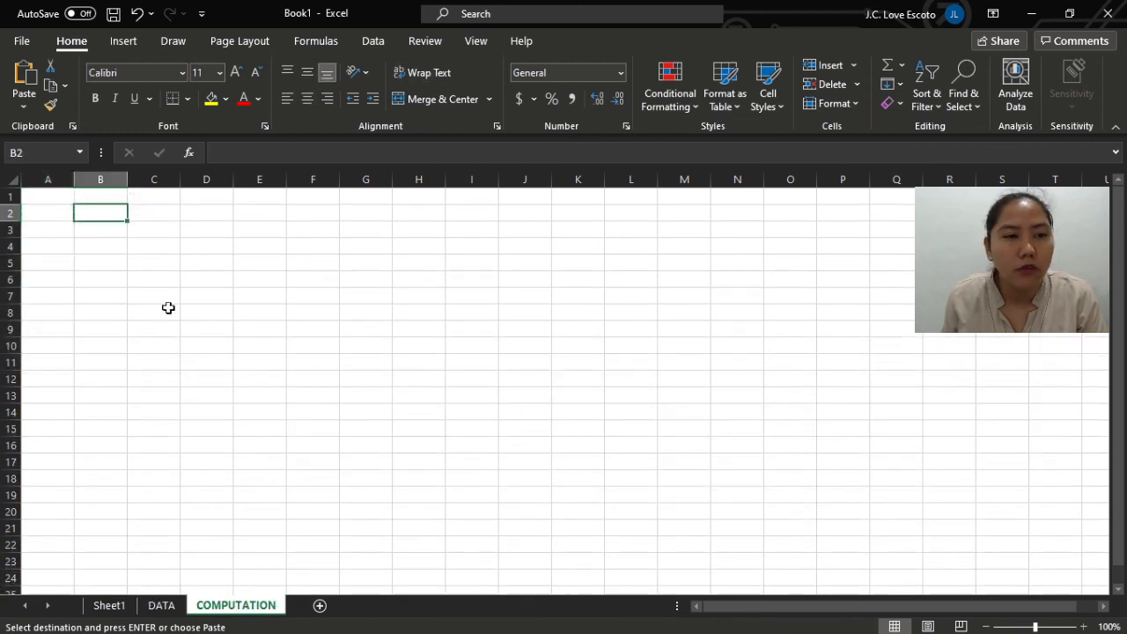
pyautogui.hotkey('ctrl', 'v')
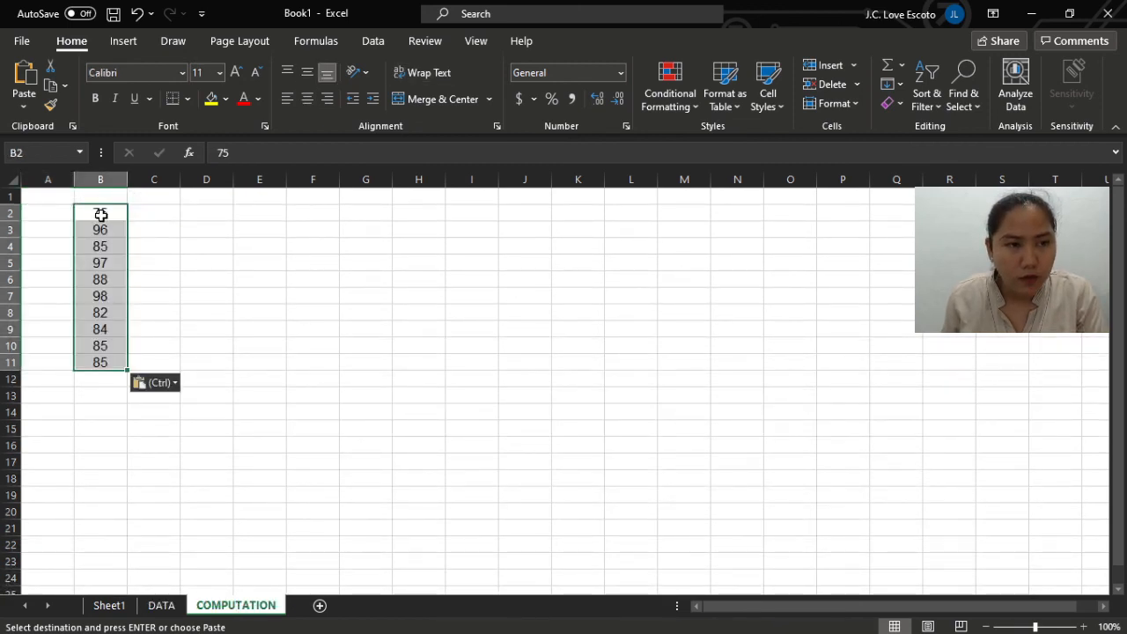
# - Append the second column of grades, B2:B11 on the DATA sheet, to the COMPUTATION list starting at B12
pyautogui.click(95, 379)
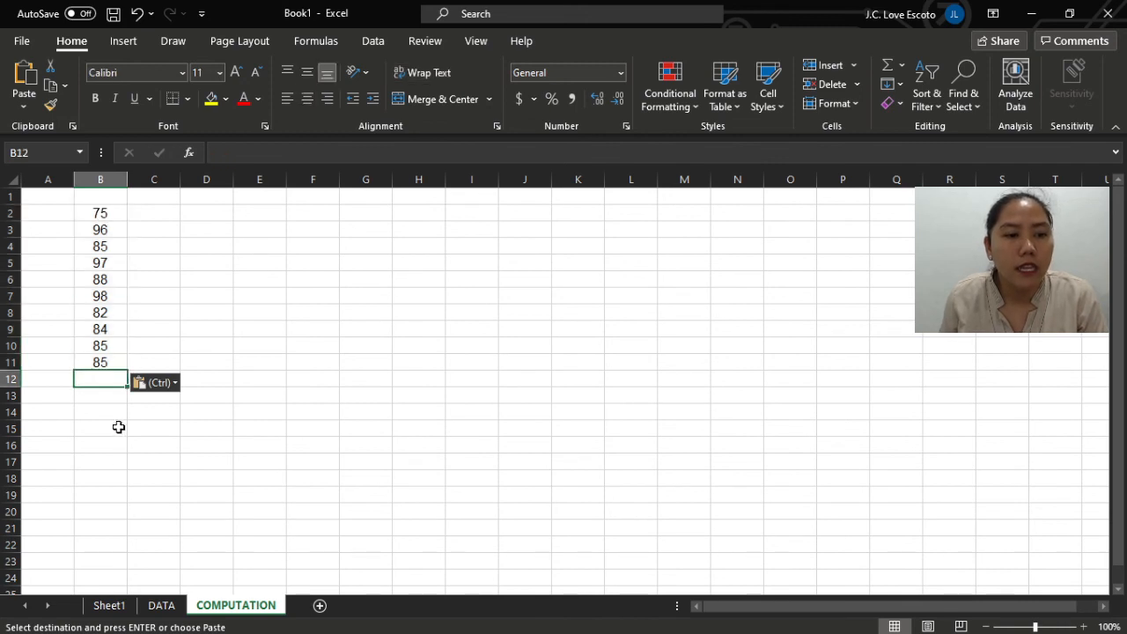
pyautogui.click(163, 608)
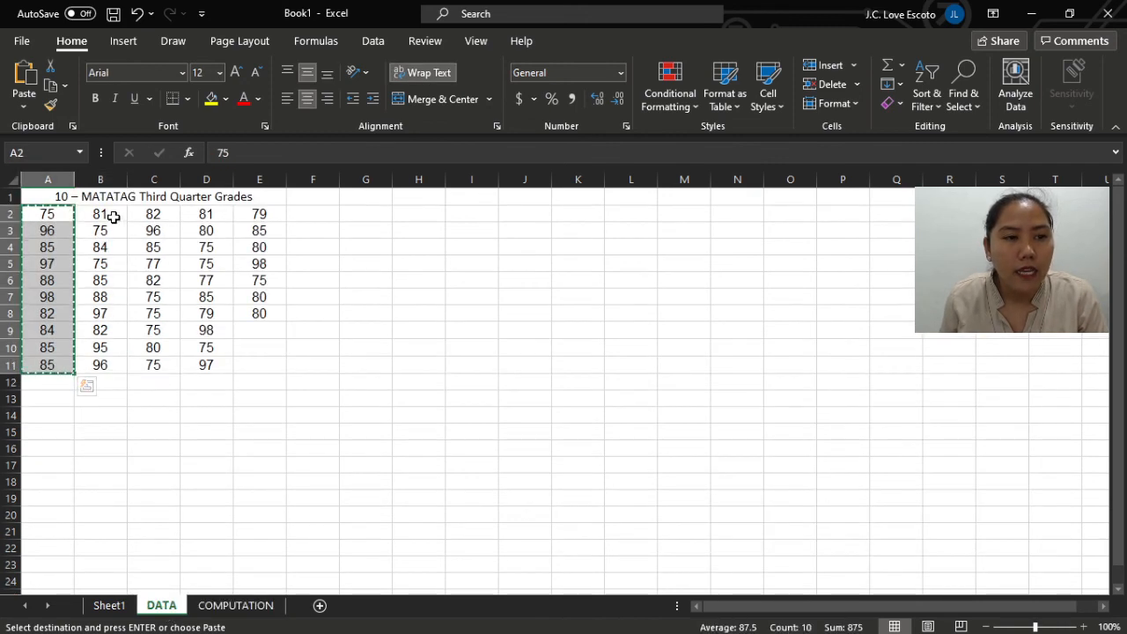
pyautogui.moveTo(99, 214); pyautogui.dragTo(99, 363)
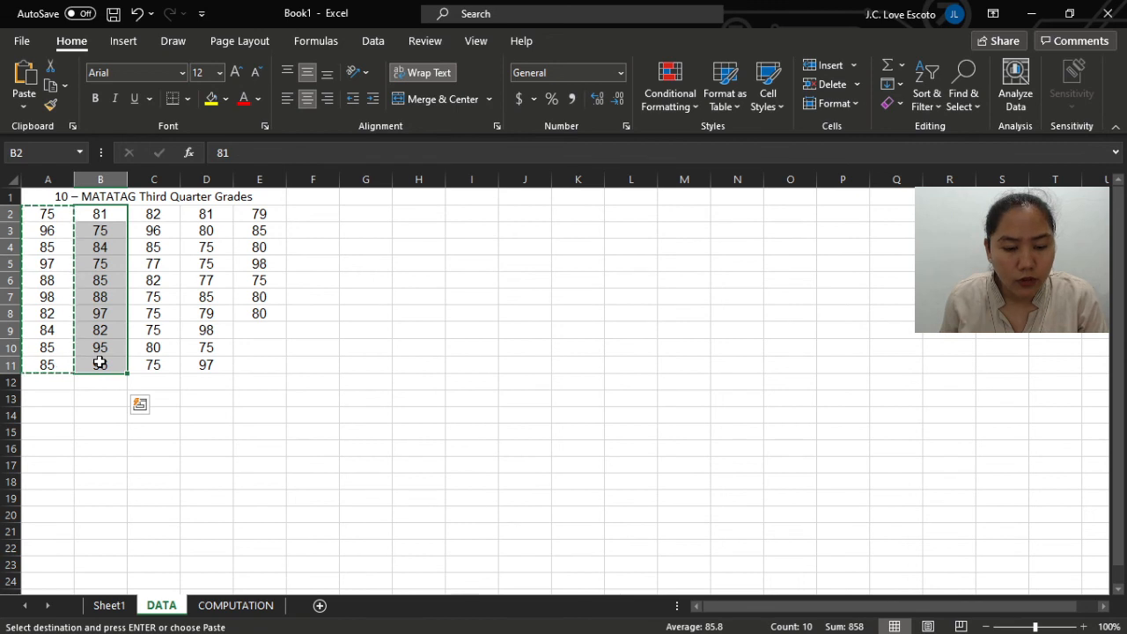
pyautogui.hotkey('ctrl', 'c')
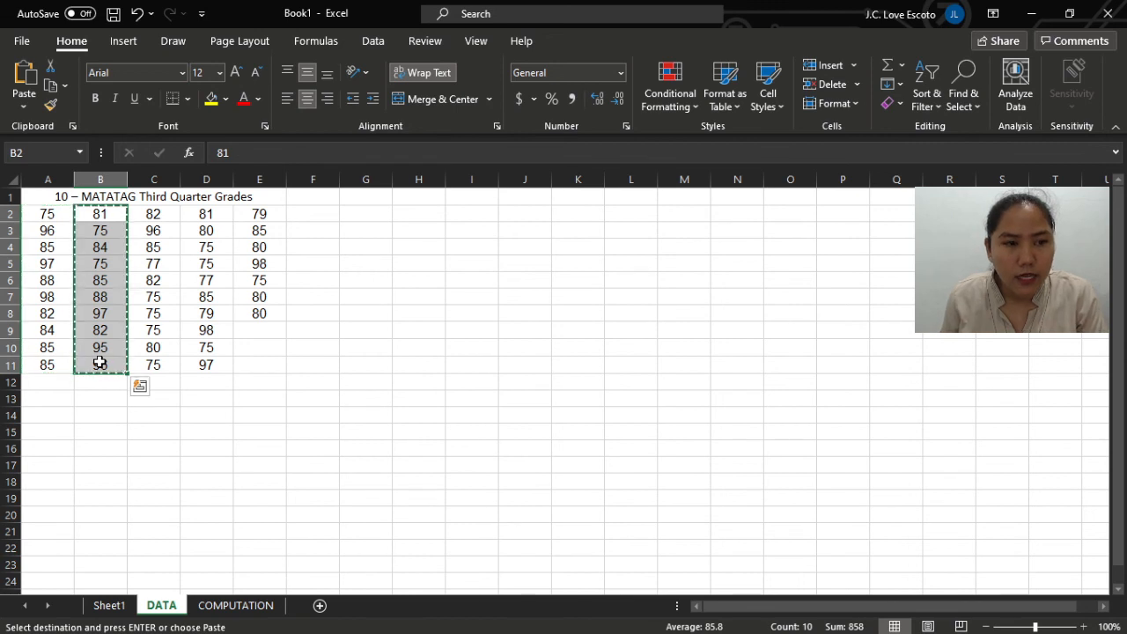
pyautogui.click(225, 607)
pyautogui.hotkey('ctrl', 'v')
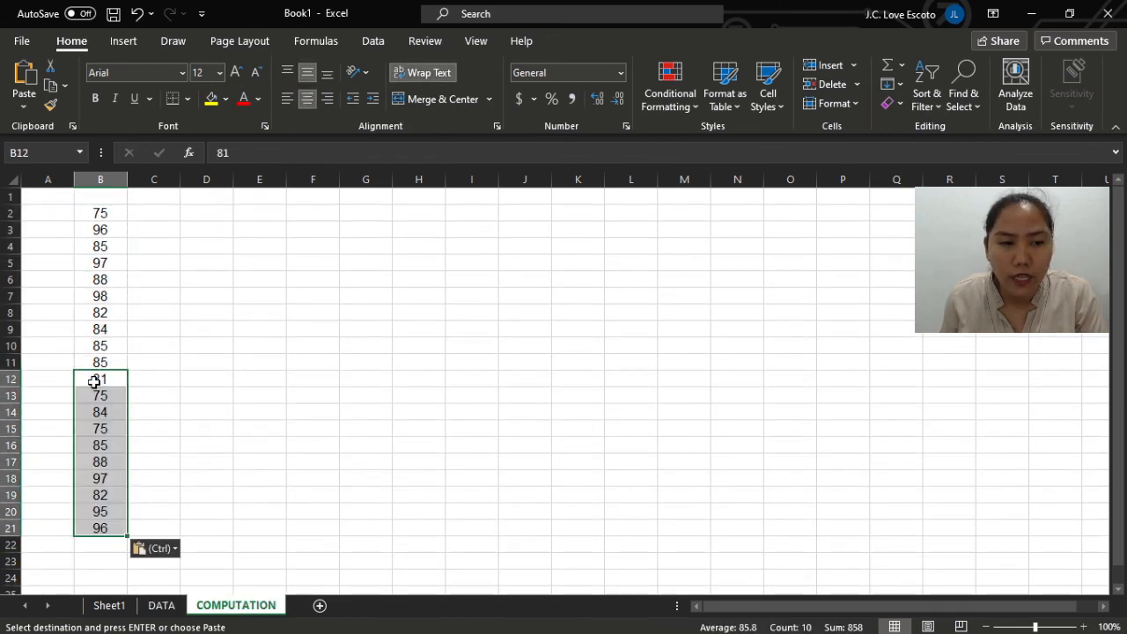
# - Append the third column of grades, C2:C11 on the DATA sheet, to the COMPUTATION list starting at B22
pyautogui.scroll(-3, 264, 479)
pyautogui.click(111, 398)
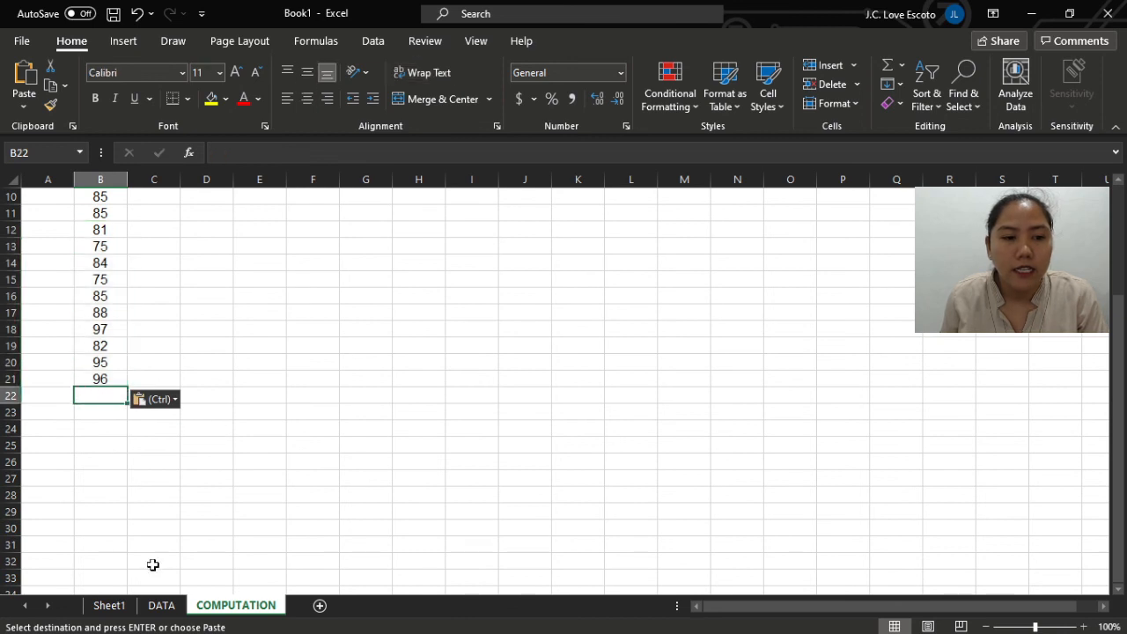
pyautogui.click(161, 606)
pyautogui.moveTo(153, 213); pyautogui.dragTo(169, 363)
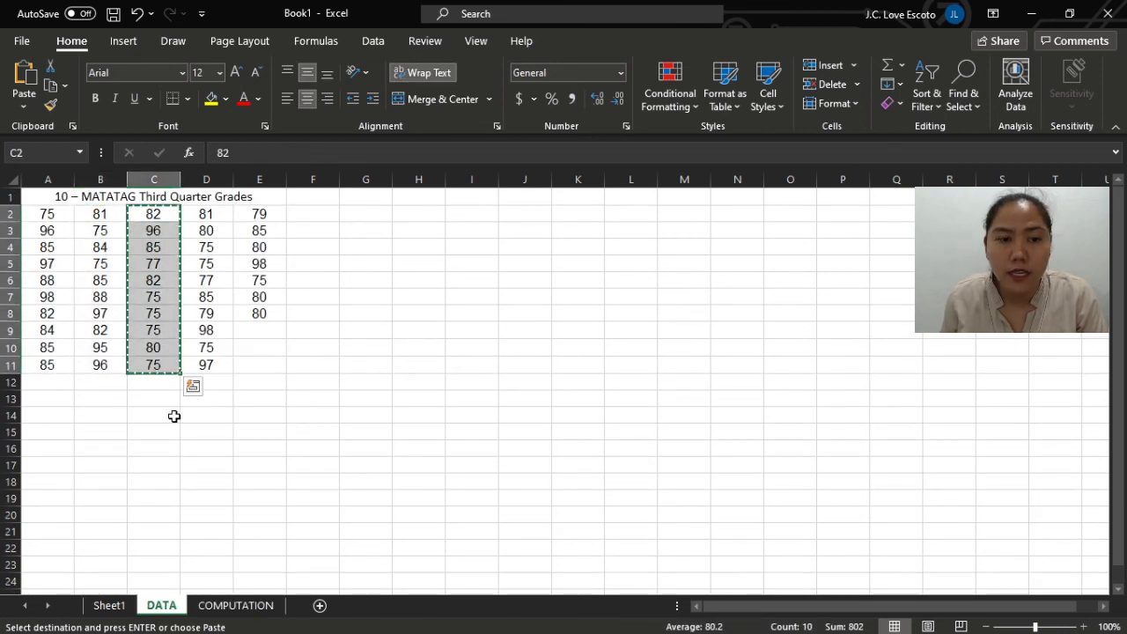
pyautogui.click(230, 607)
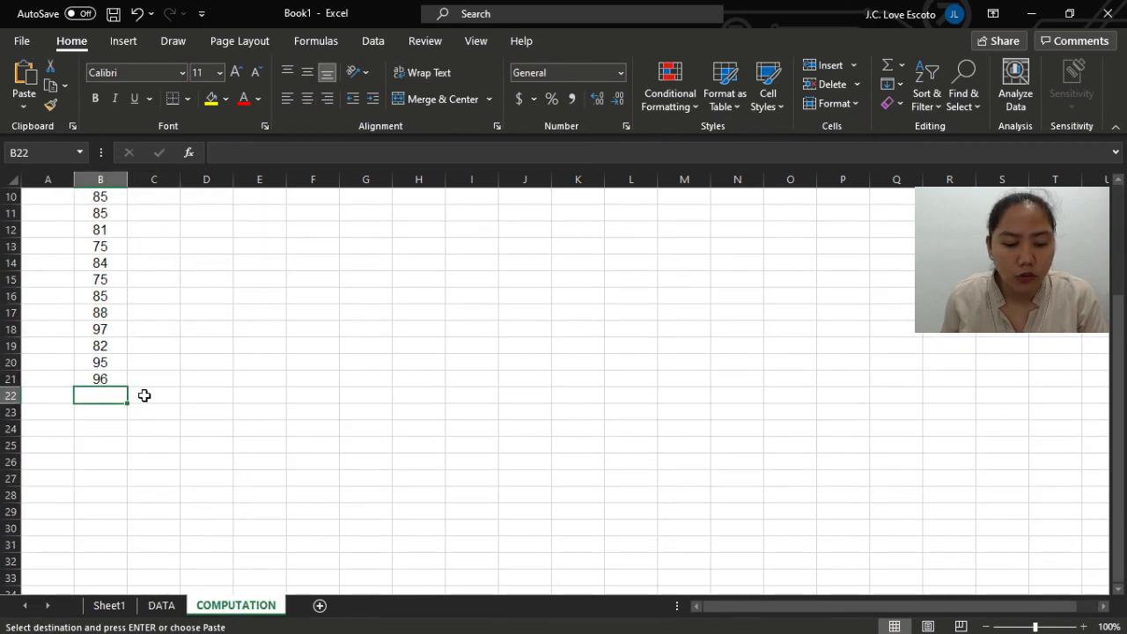
pyautogui.hotkey('ctrl', 'v')
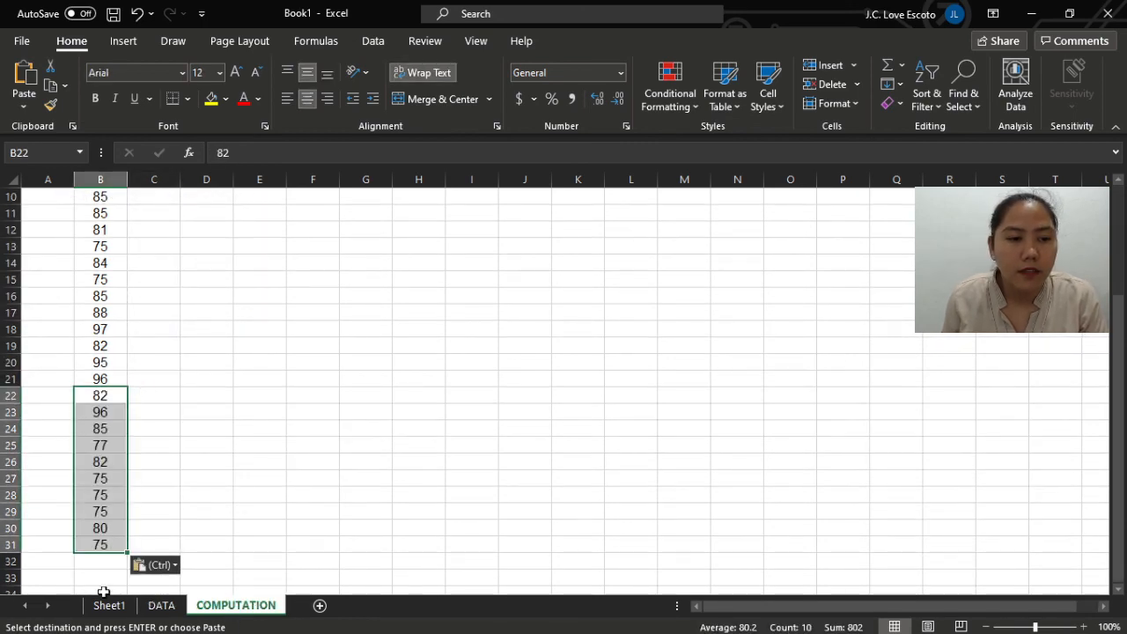
# - Append the fourth column of grades, D2:D11 on the DATA sheet, to the COMPUTATION list starting at B32
pyautogui.click(107, 555)
pyautogui.scroll(-5, 107, 555)
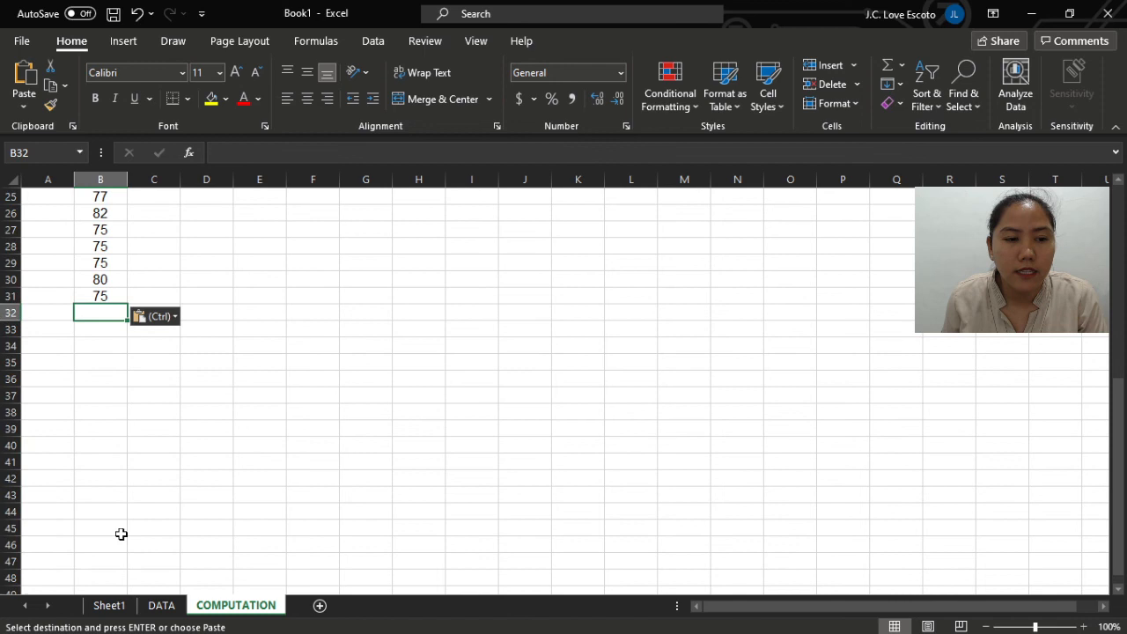
pyautogui.click(161, 605)
pyautogui.moveTo(206, 214); pyautogui.dragTo(211, 367)
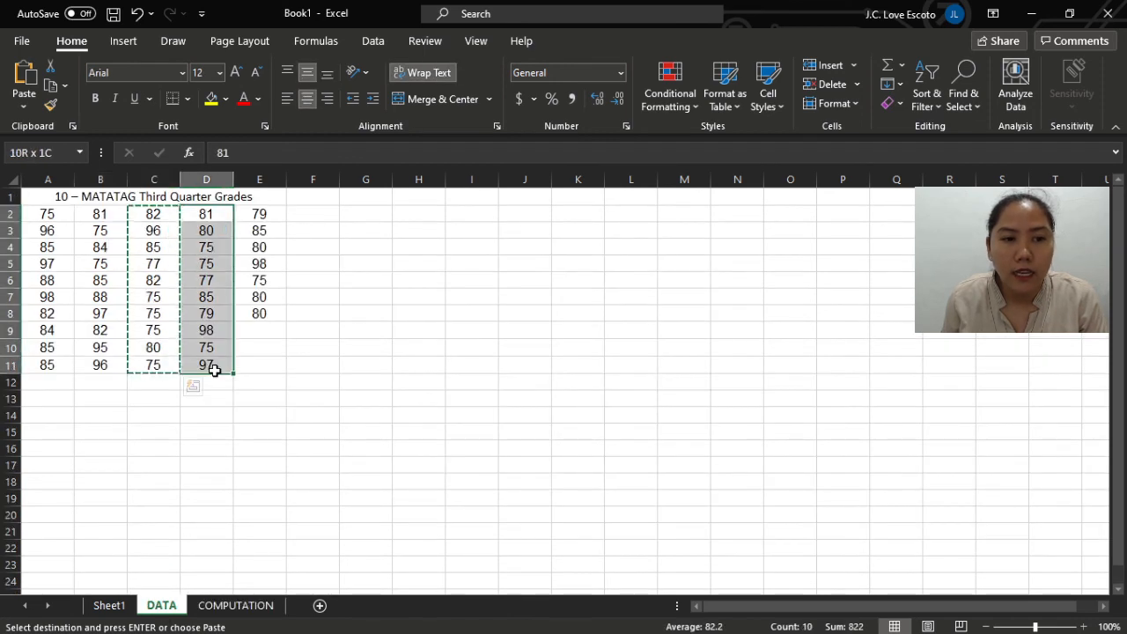
pyautogui.hotkey('ctrl', 'c')
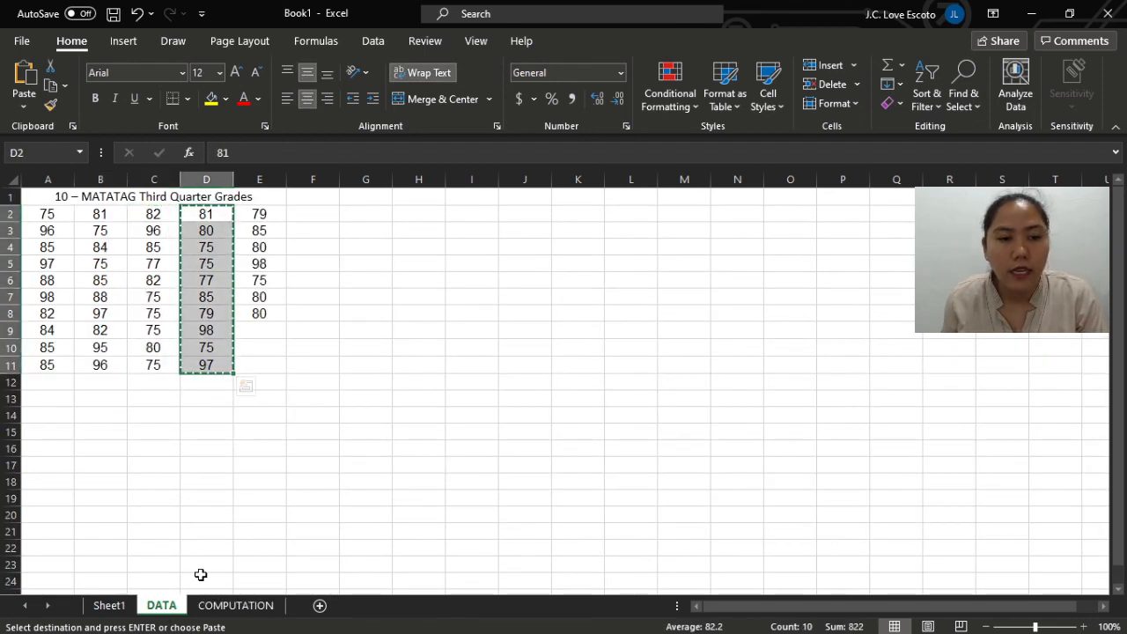
pyautogui.click(232, 606)
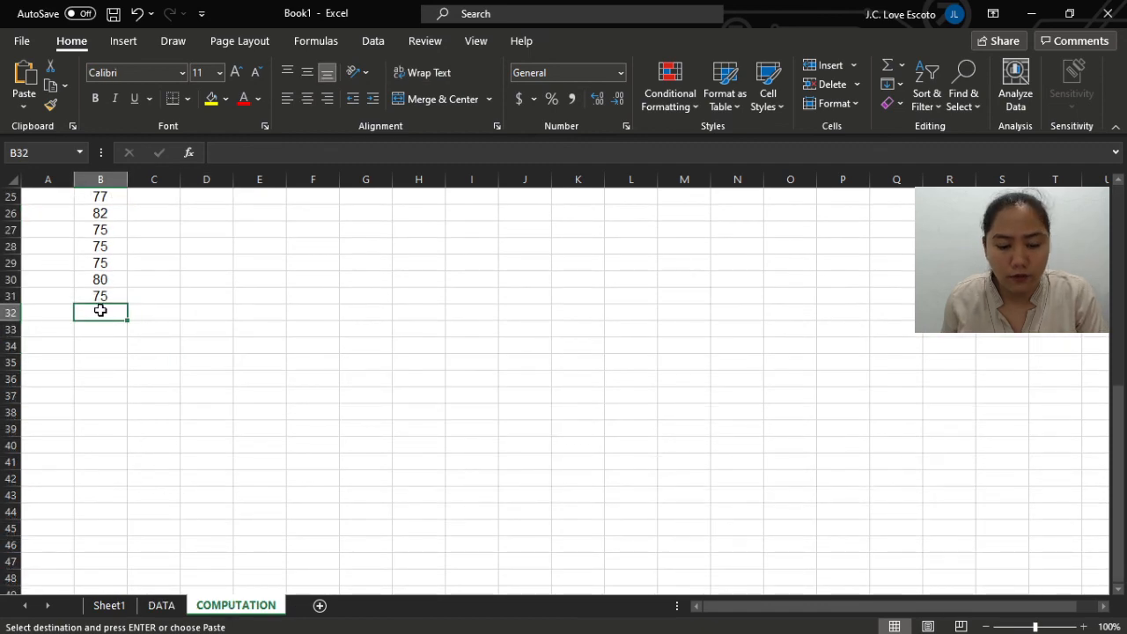
pyautogui.hotkey('ctrl', 'v')
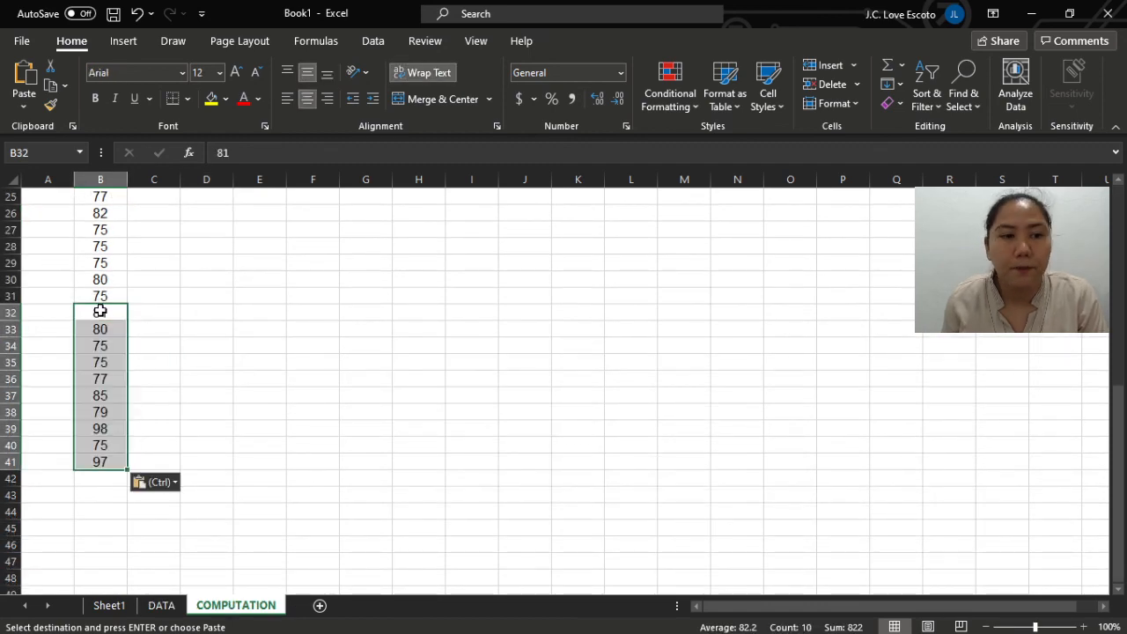
# - Append the fifth column of grades, E2:E8 on the DATA sheet, to the COMPUTATION list starting at B42
pyautogui.click(112, 476)
pyautogui.click(172, 610)
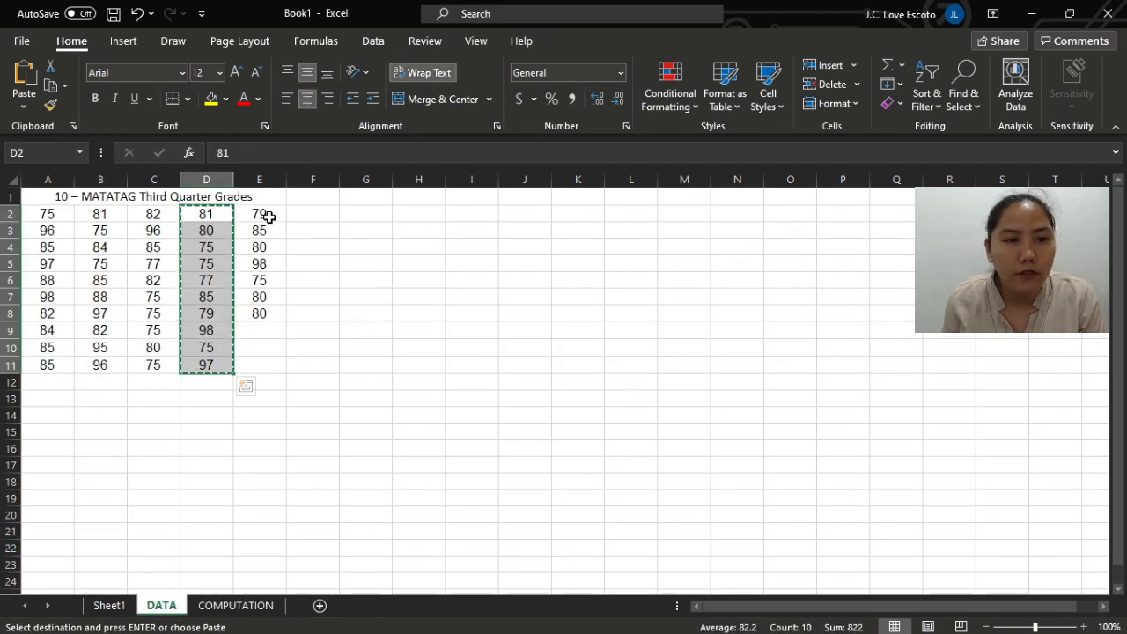
pyautogui.moveTo(264, 217); pyautogui.dragTo(263, 313)
pyautogui.hotkey('ctrl', 'c')
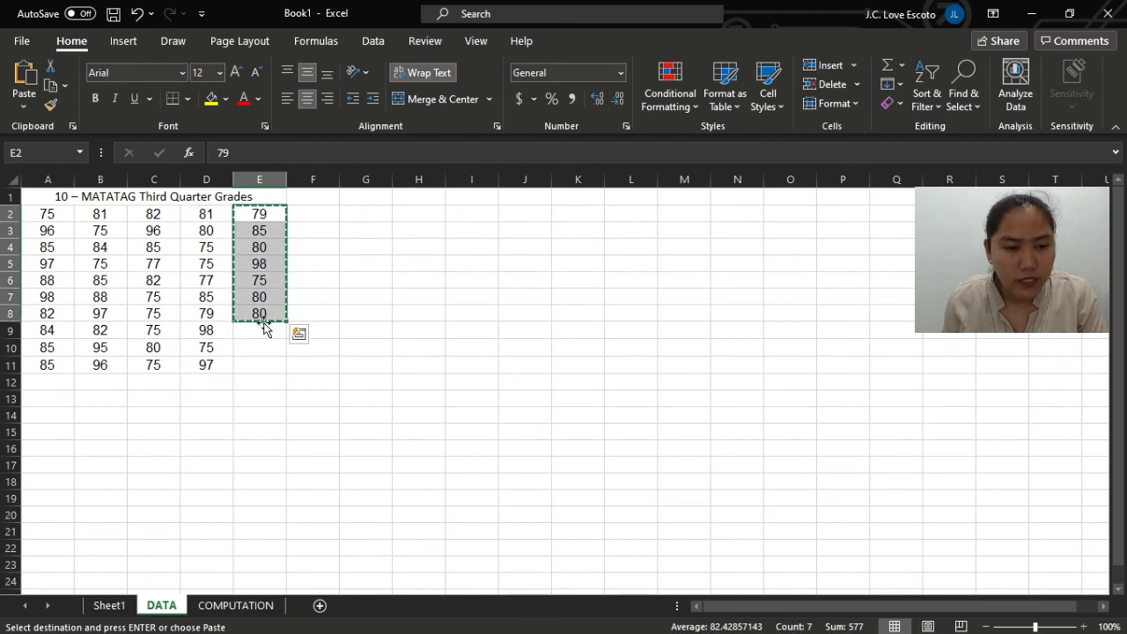
pyautogui.click(240, 607)
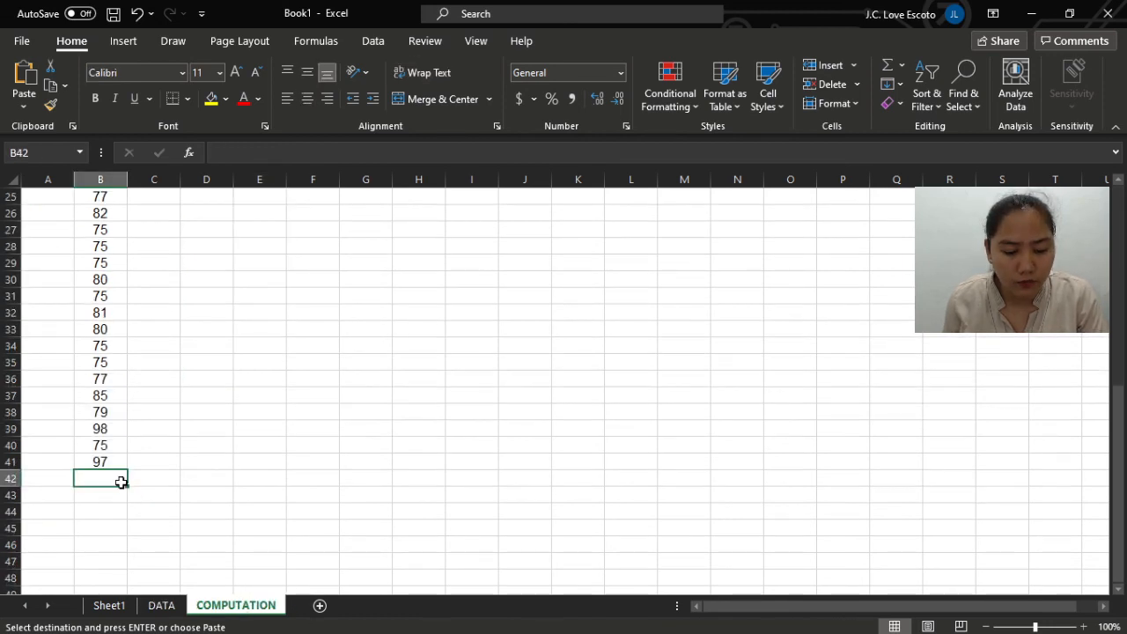
pyautogui.hotkey('ctrl', 'v')
# - Label the combined list on the COMPUTATION sheet with the heading GRADES in B1
pyautogui.scroll(8, 199, 403)
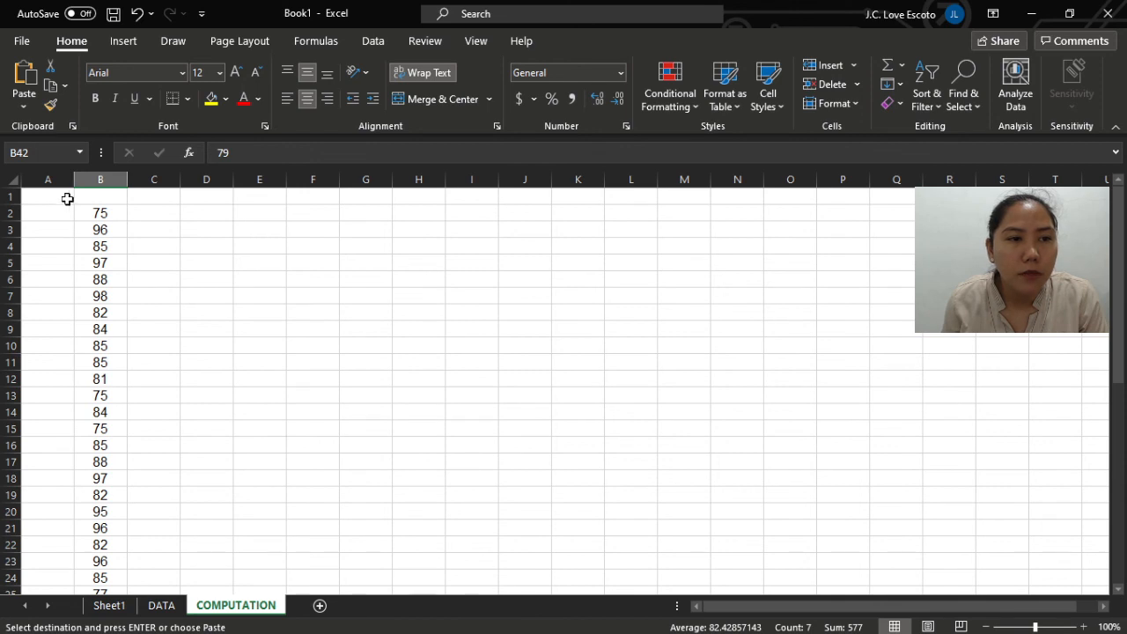
pyautogui.click(106, 199)
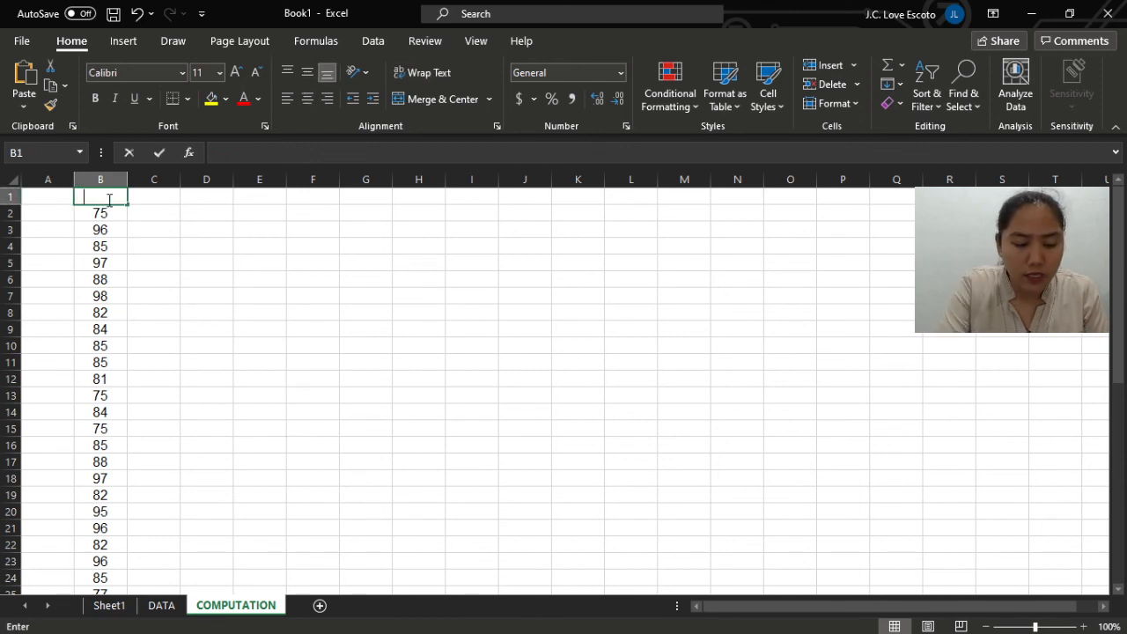
pyautogui.write('GRADES')
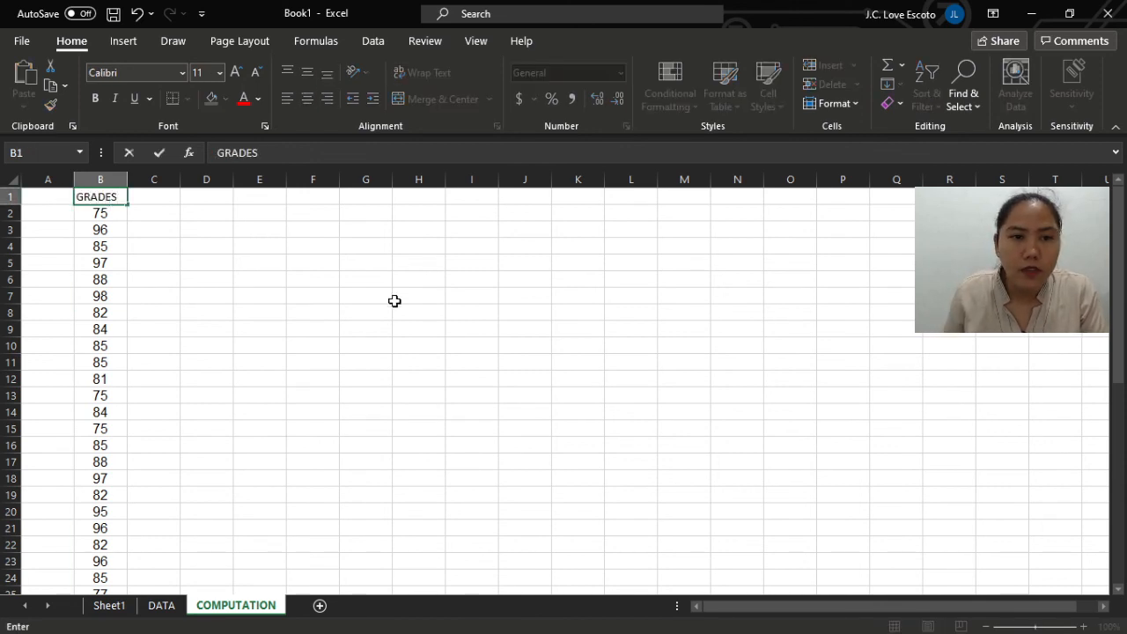
pyautogui.click(427, 295)
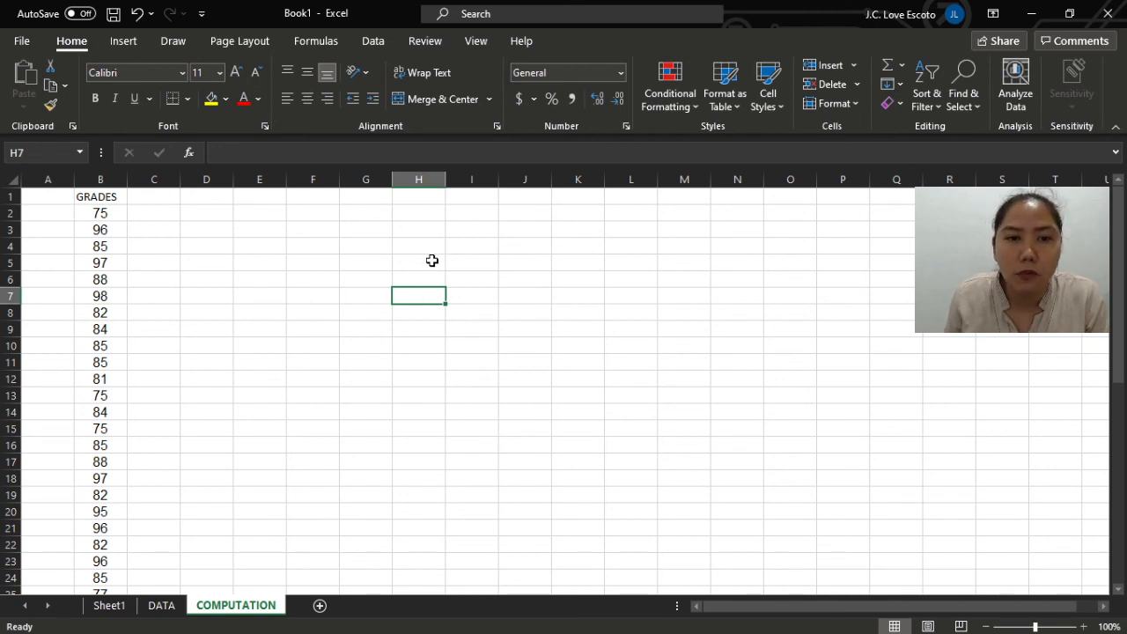
# - Enter the table headings GRADES in H5 and FREQUENCY in I5, and widen column I to fit its heading
pyautogui.click(431, 261)
pyautogui.write('GRADES')
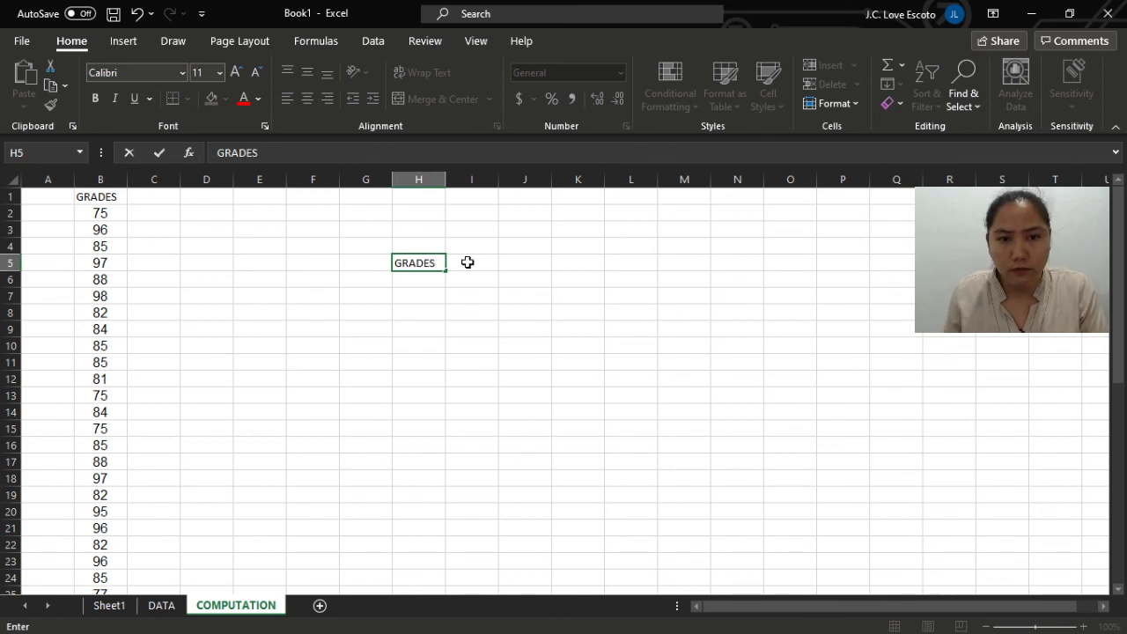
pyautogui.click(471, 262)
pyautogui.write('FRE')
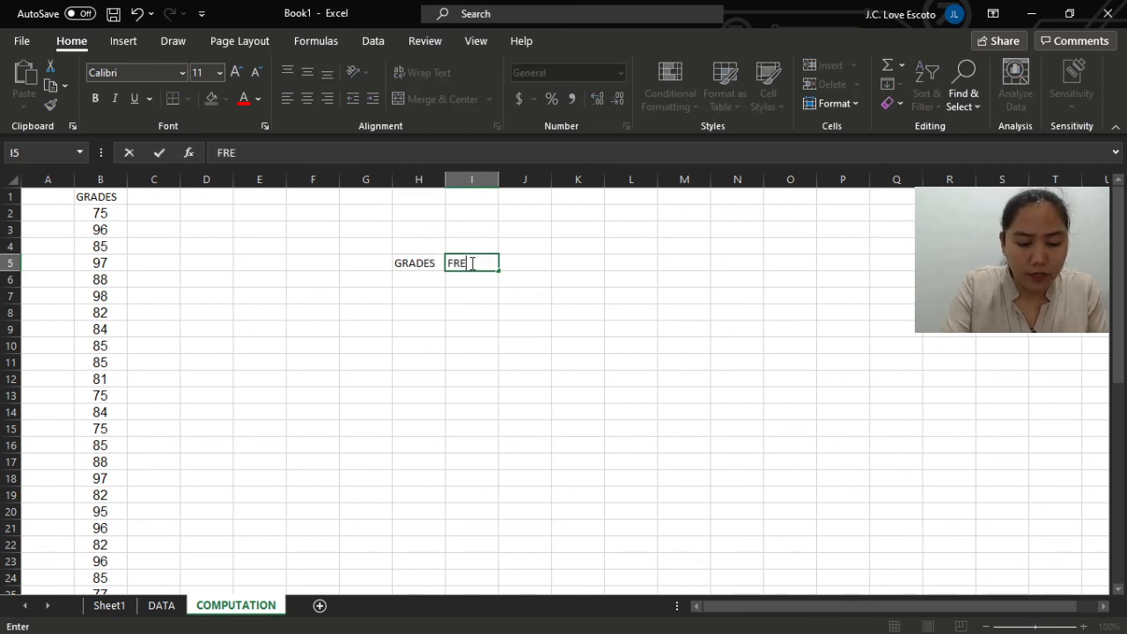
pyautogui.write('QUES')
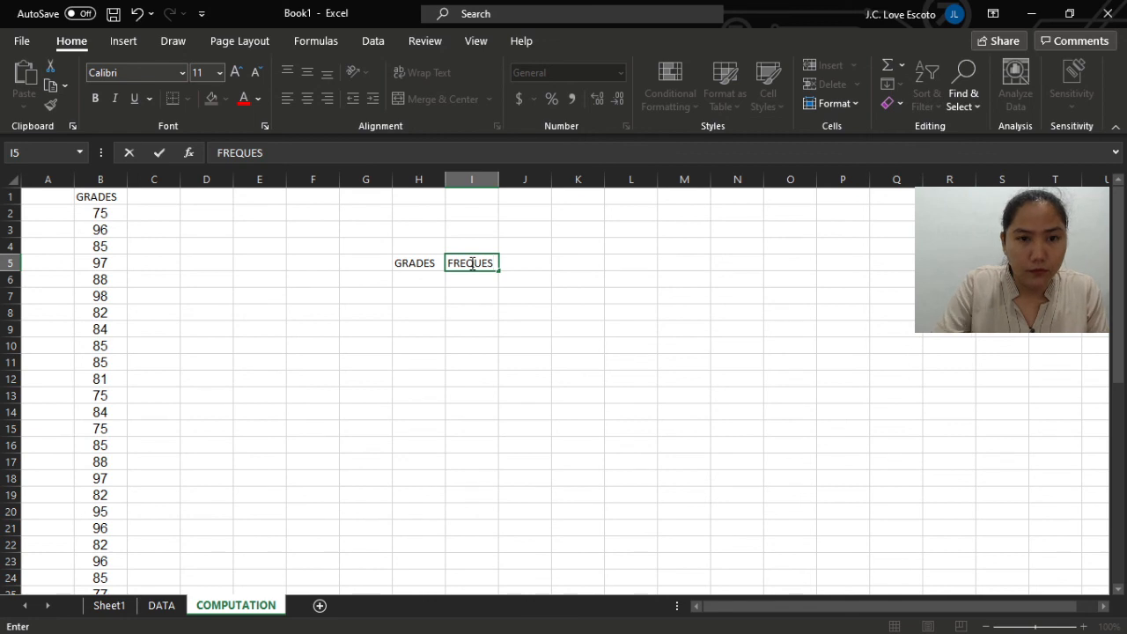
pyautogui.press('BackSpace')
pyautogui.write('NCY')
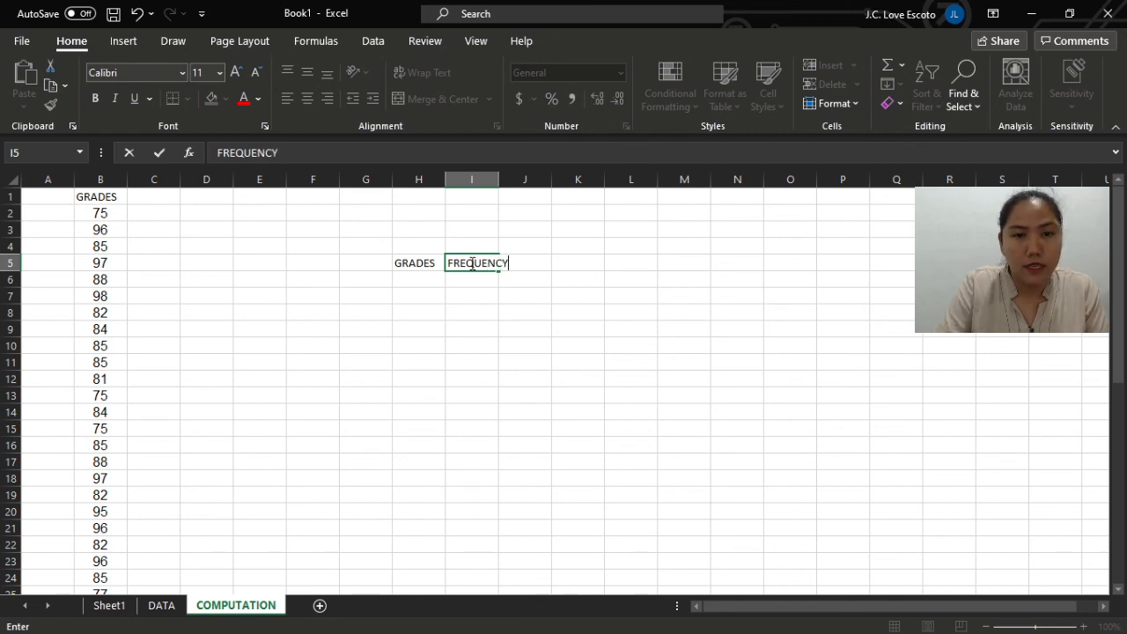
pyautogui.click(622, 277)
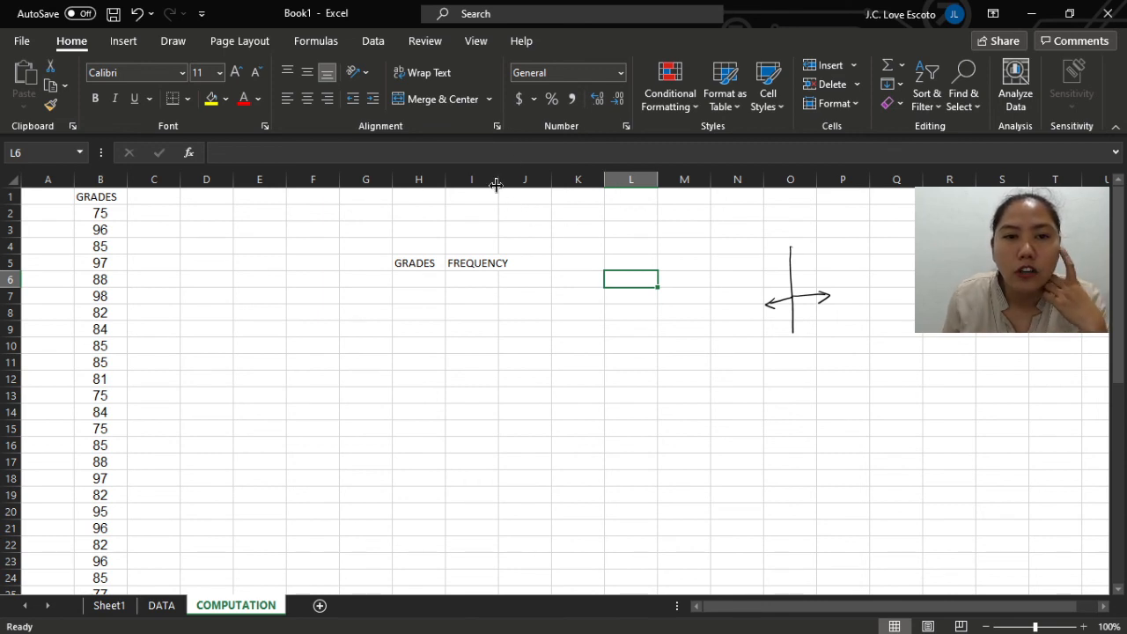
pyautogui.moveTo(497, 182); pyautogui.dragTo(497, 182)
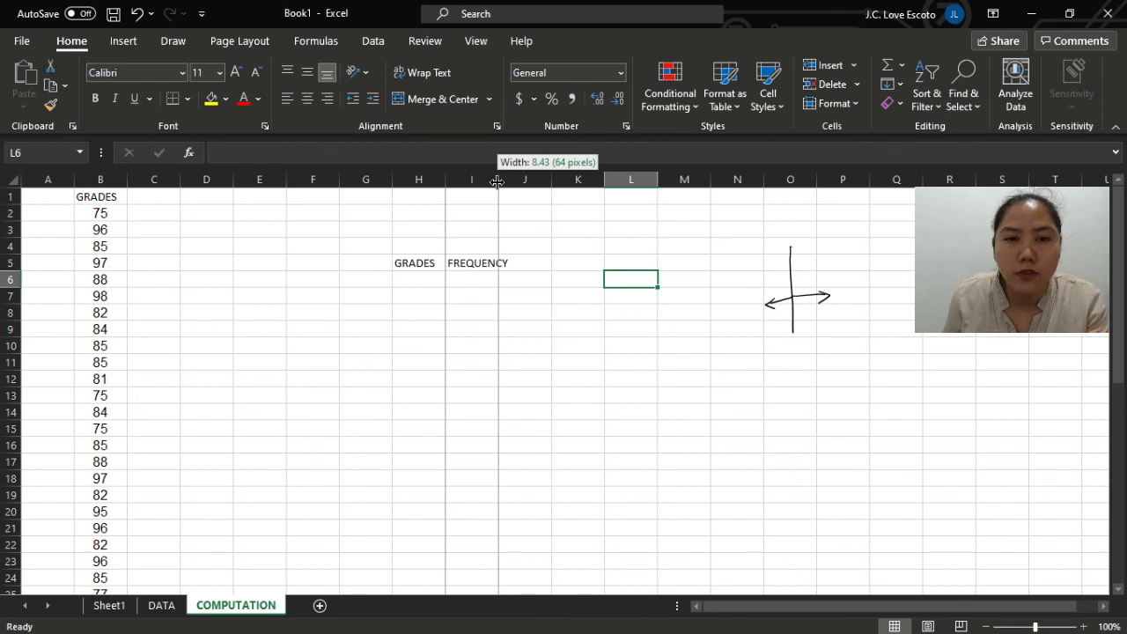
pyautogui.moveTo(496, 182); pyautogui.dragTo(516, 183)
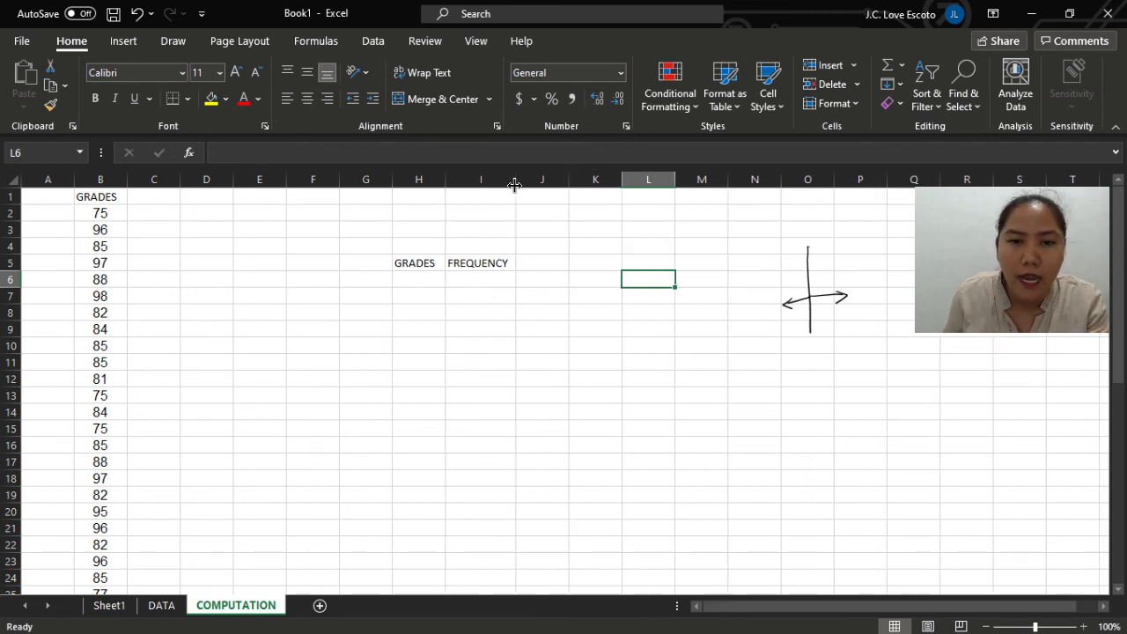
# - Enter the heading LOWER BOUNDARIES in J5 and widen column J to fit it
pyautogui.click(561, 269)
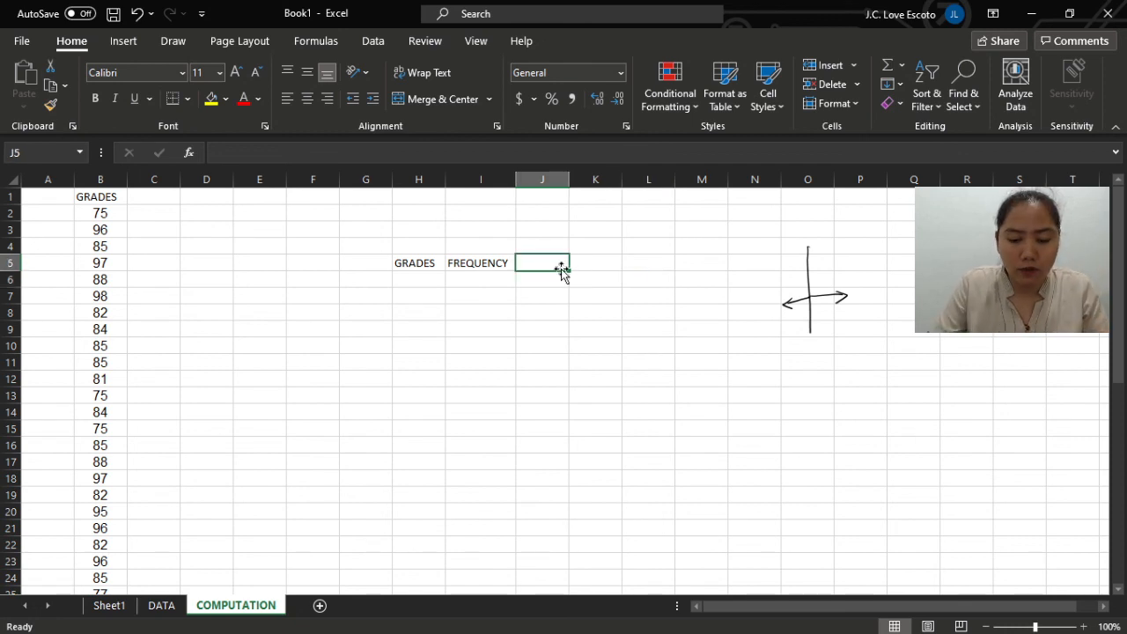
pyautogui.write('LOWER')
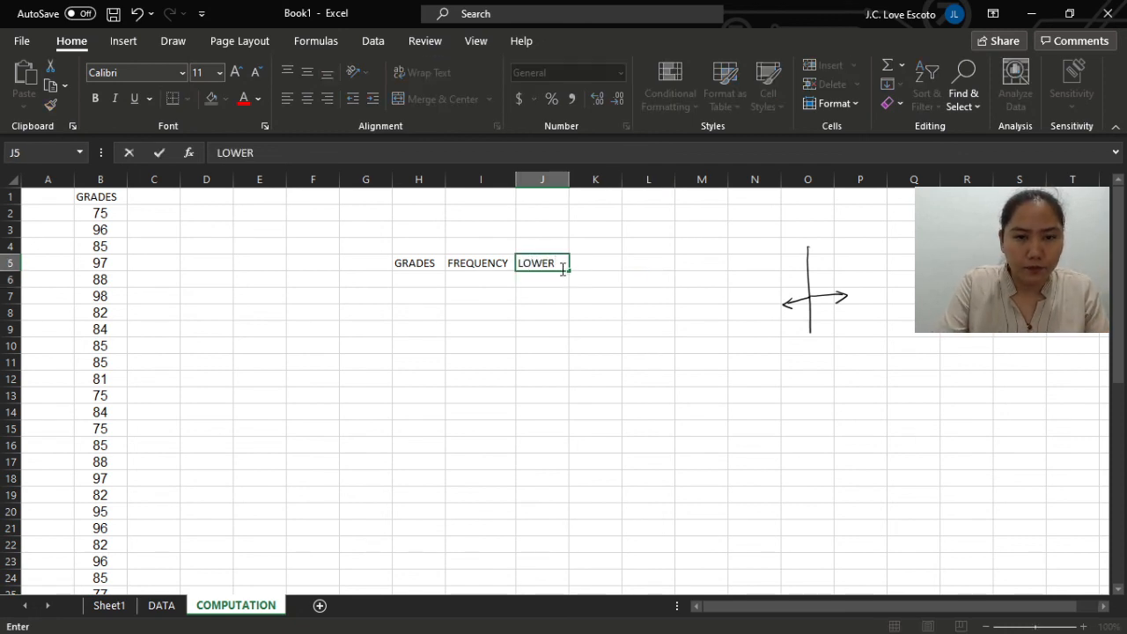
pyautogui.write(' BOU')
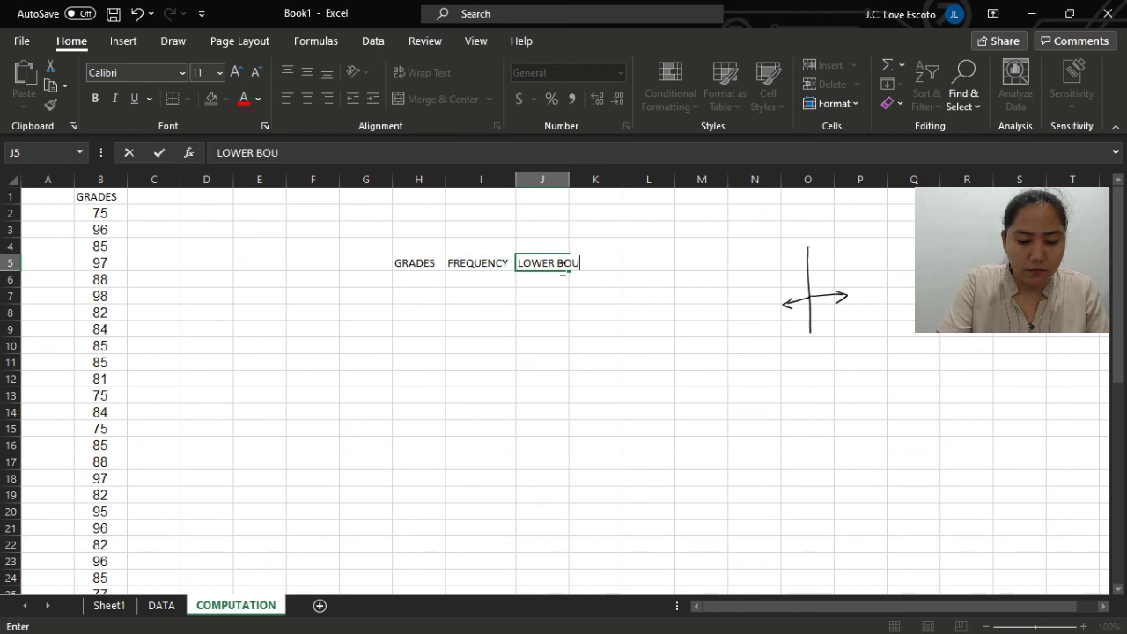
pyautogui.write('NDARIE')
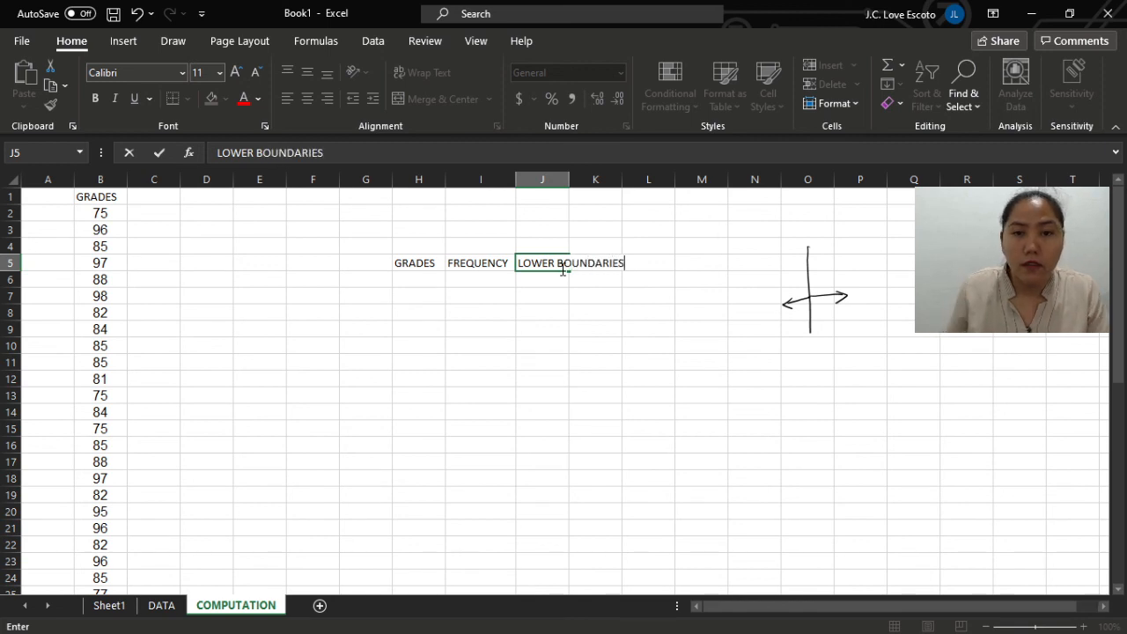
pyautogui.write('S')
pyautogui.click(564, 214)
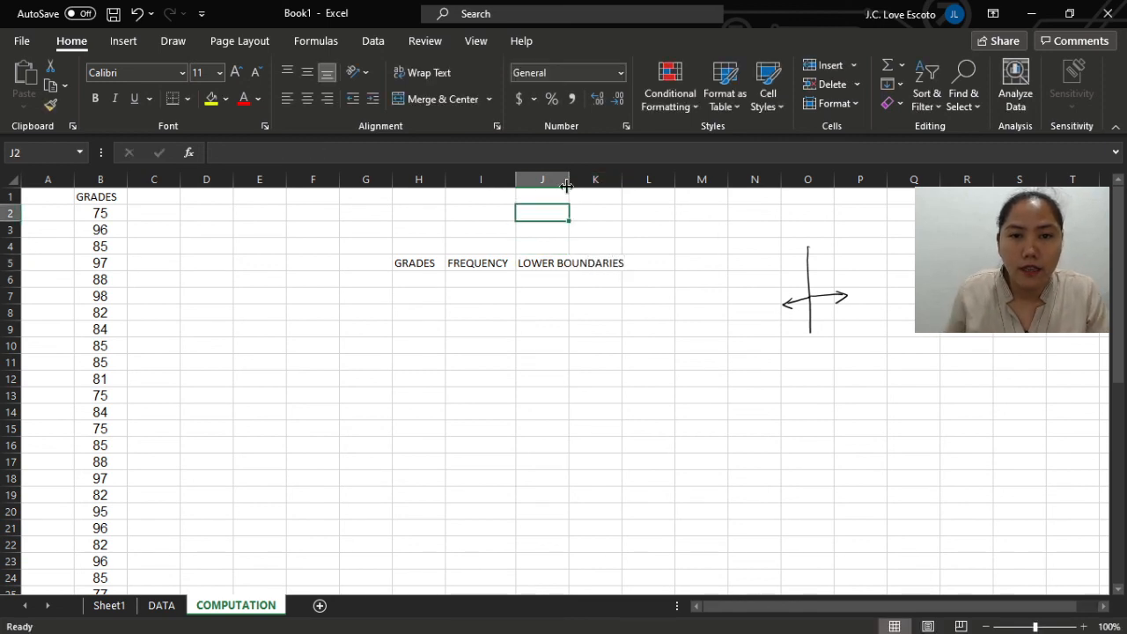
pyautogui.moveTo(566, 185); pyautogui.dragTo(629, 186)
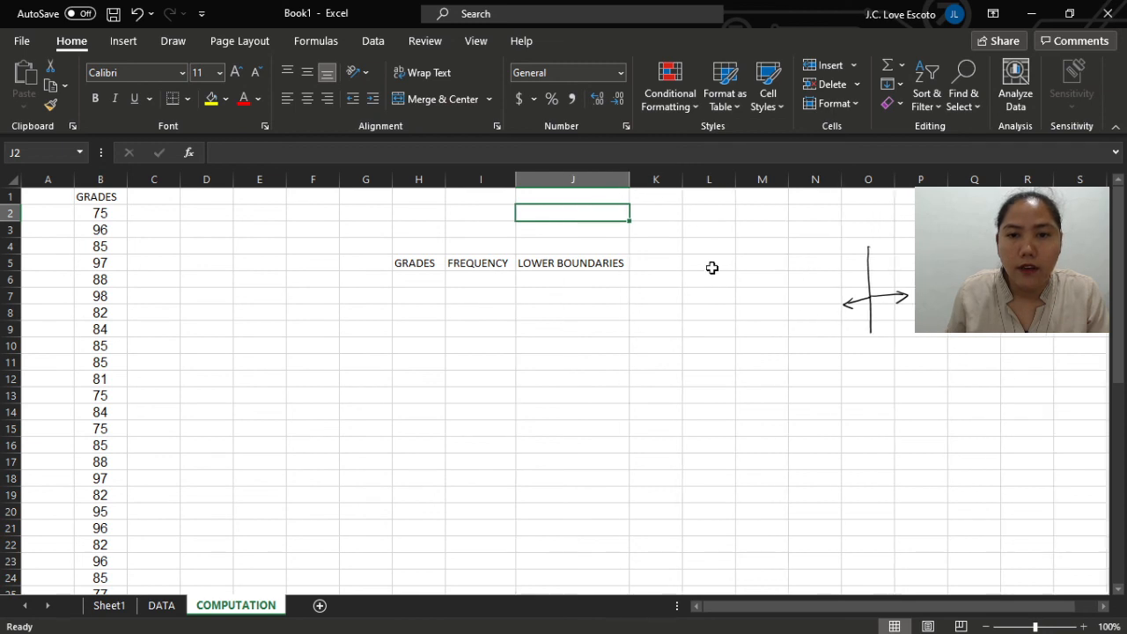
# - Enter the heading CUMULATIVE FREQUENCY in K5, with column K widened to 24.00 and column G slightly narrowed
pyautogui.click(652, 264)
pyautogui.write('CUMU')
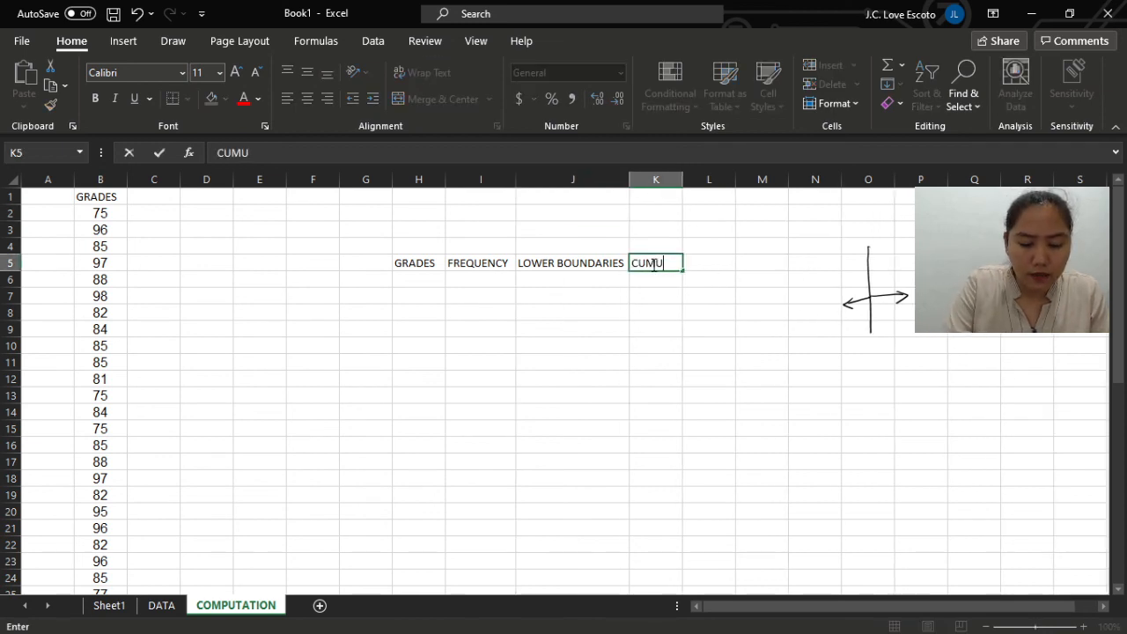
pyautogui.write('LAT')
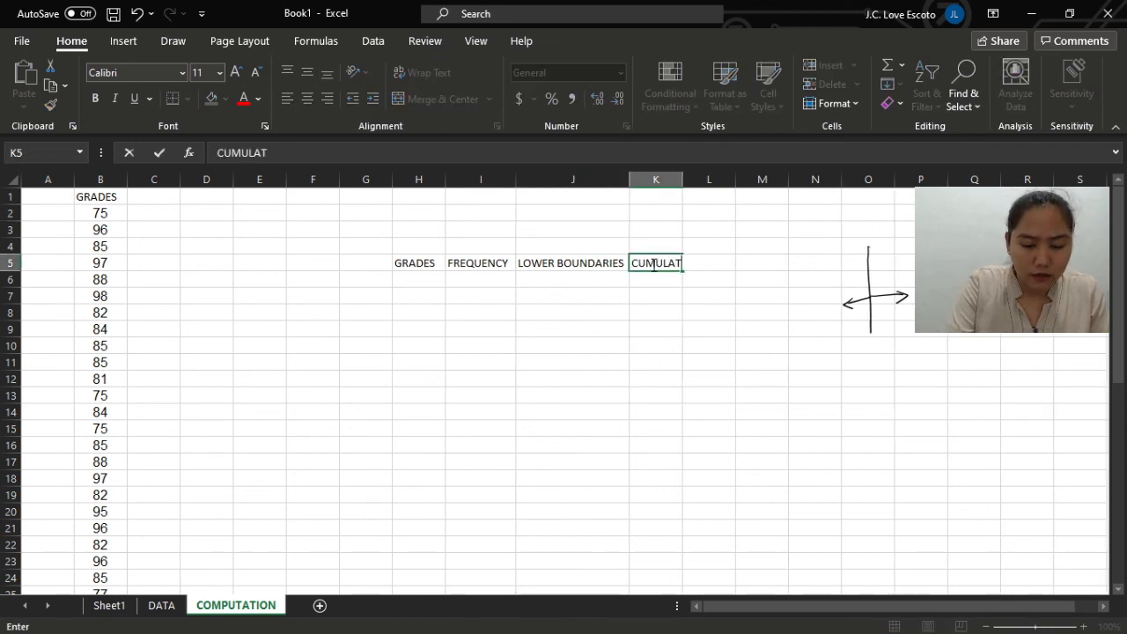
pyautogui.write('IVE FREQ')
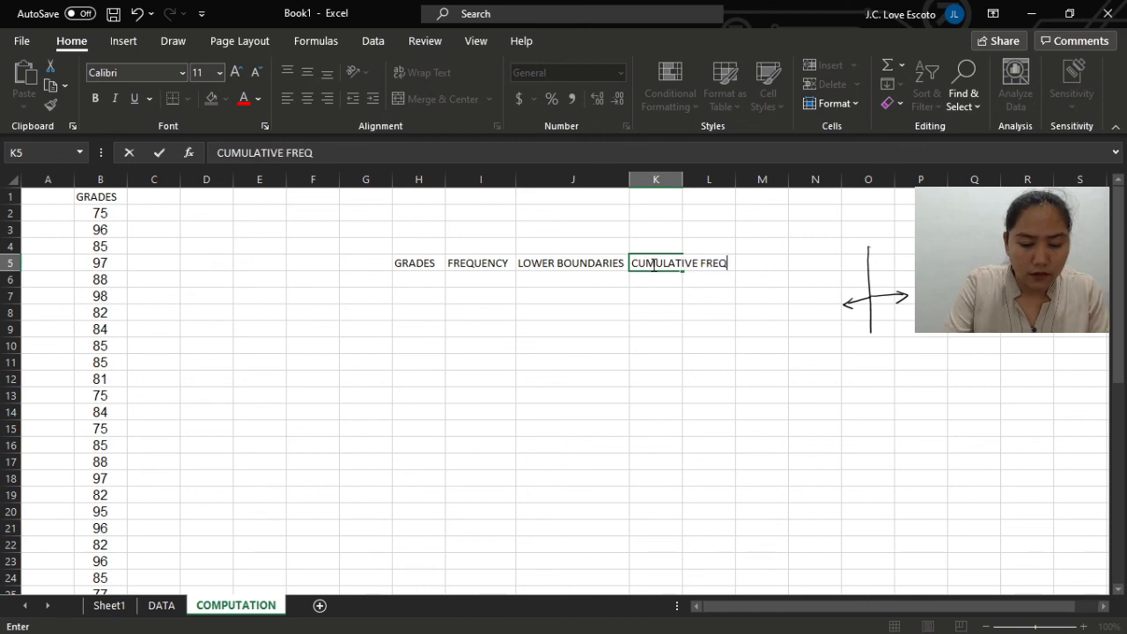
pyautogui.write('UENCY')
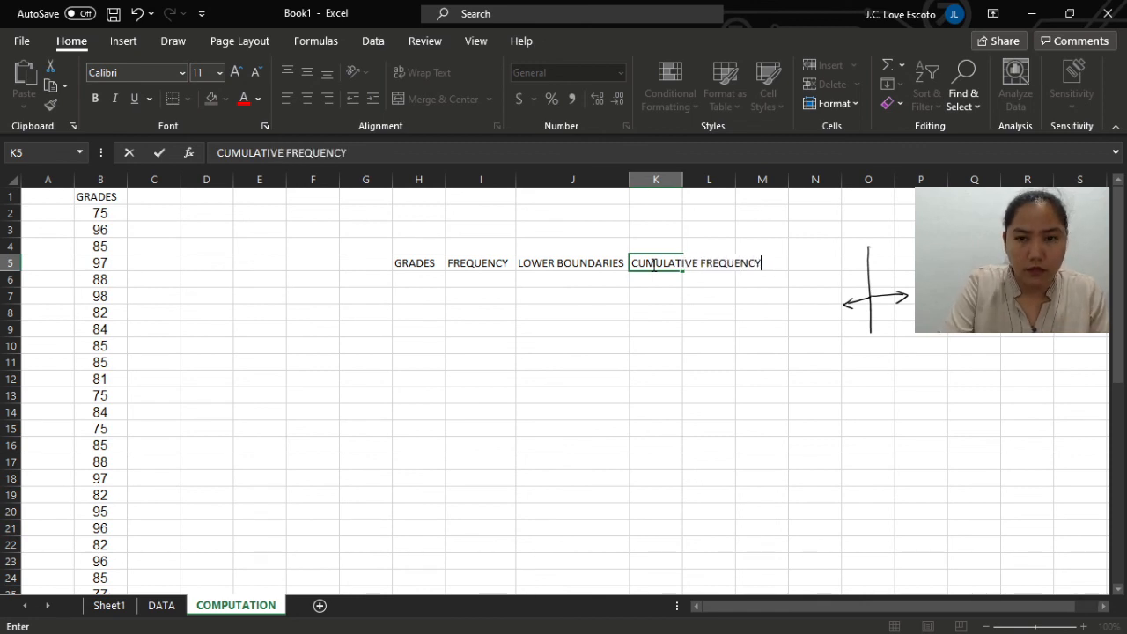
pyautogui.click(808, 423)
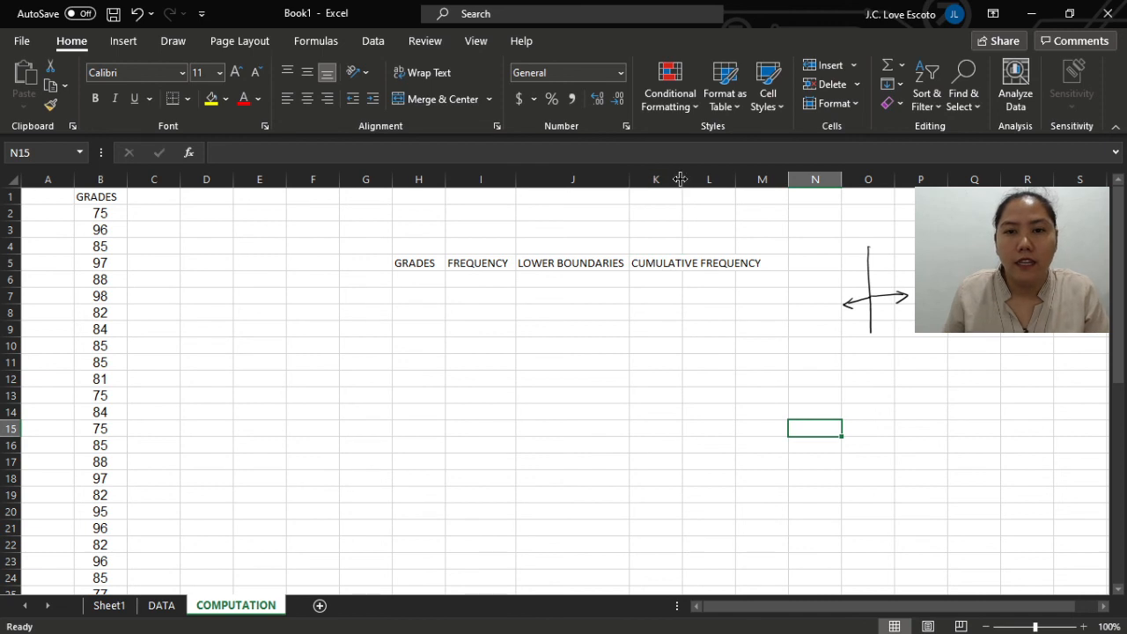
pyautogui.moveTo(683, 181); pyautogui.dragTo(772, 194)
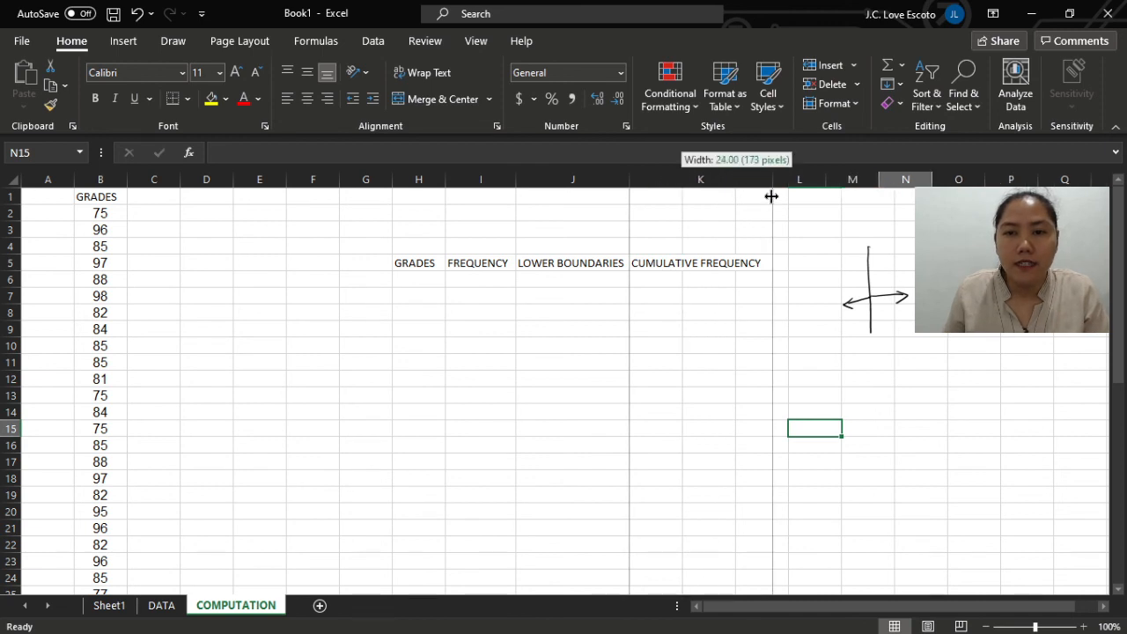
pyautogui.click(428, 278)
pyautogui.moveTo(393, 180); pyautogui.dragTo(388, 181)
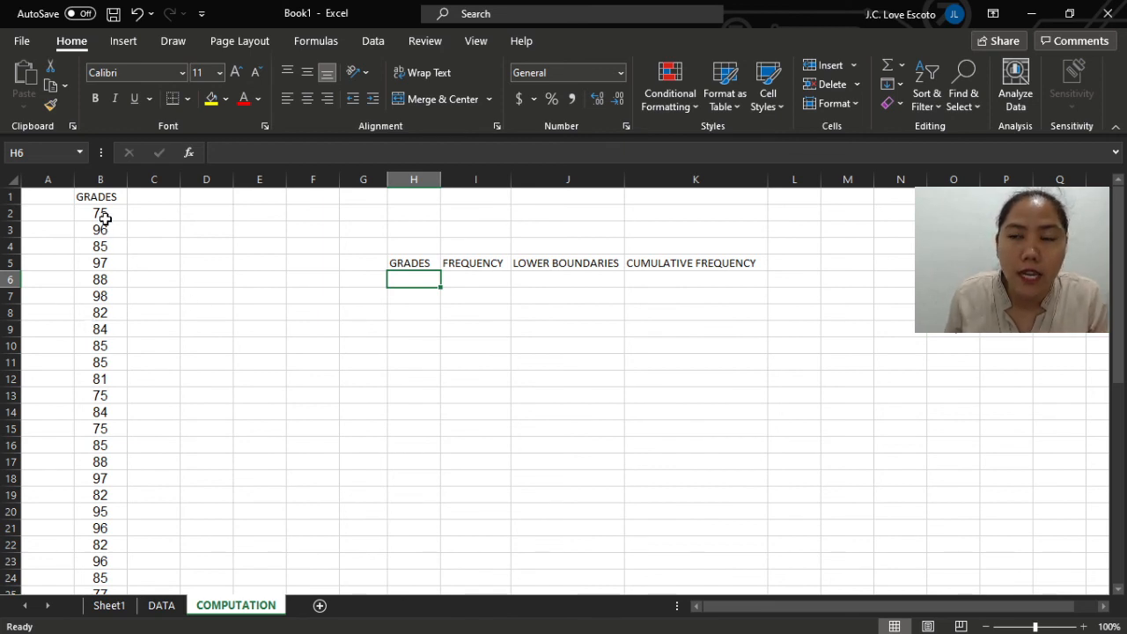
# - Sort the grades in B2:B48 from smallest to largest
pyautogui.moveTo(102, 214); pyautogui.dragTo(106, 313)
pyautogui.click(331, 328)
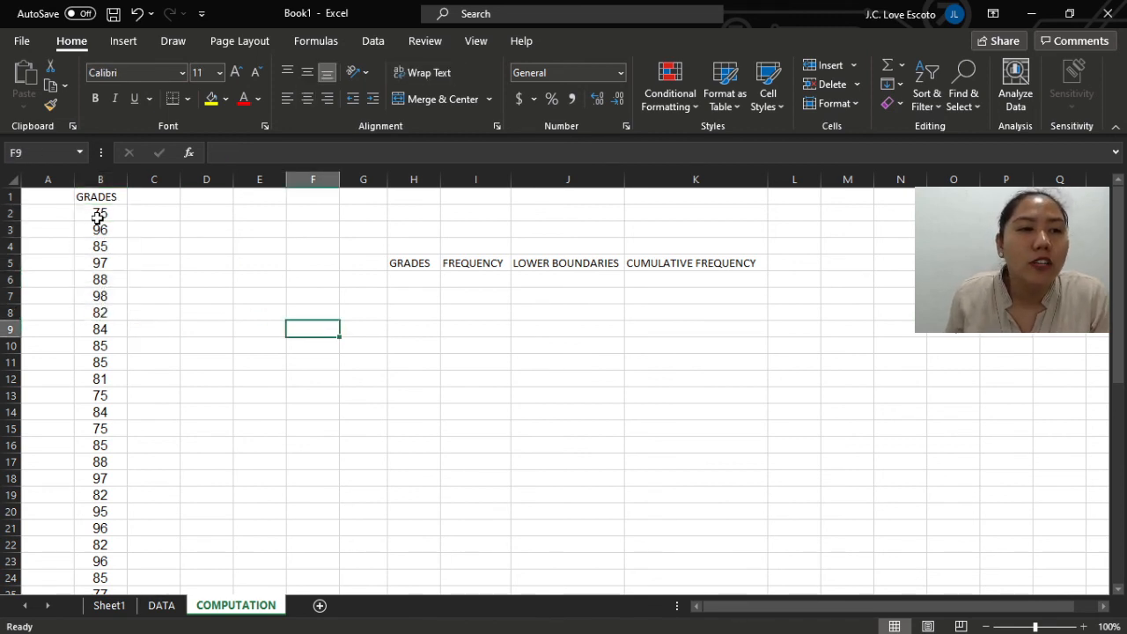
pyautogui.moveTo(98, 214); pyautogui.dragTo(116, 603)
pyautogui.moveTo(112, 589); pyautogui.dragTo(108, 564)
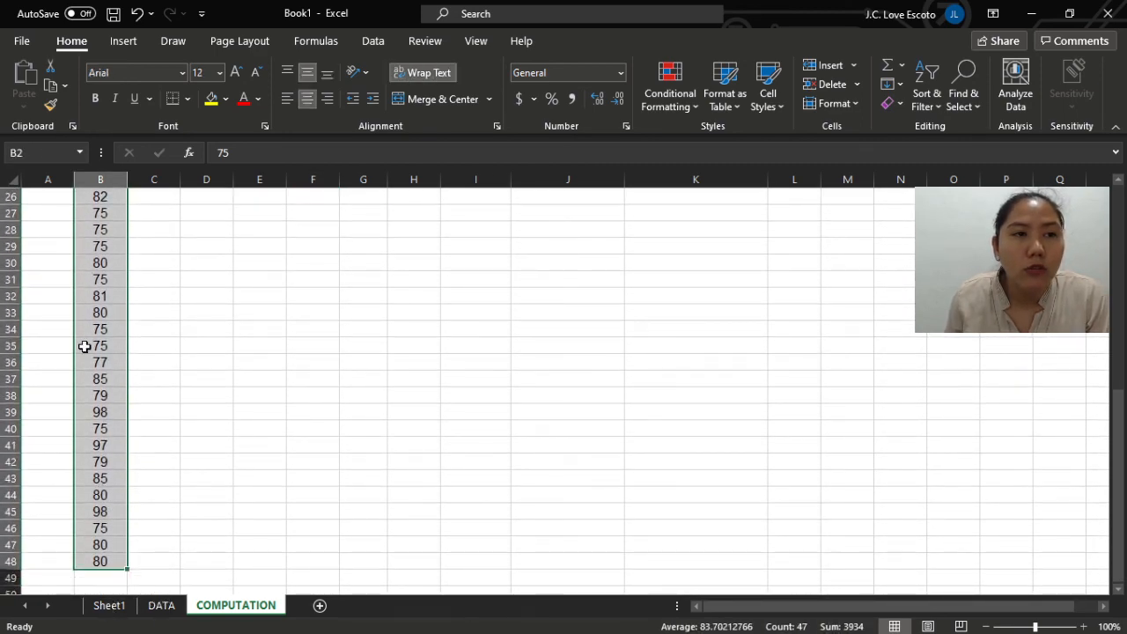
pyautogui.click(931, 104)
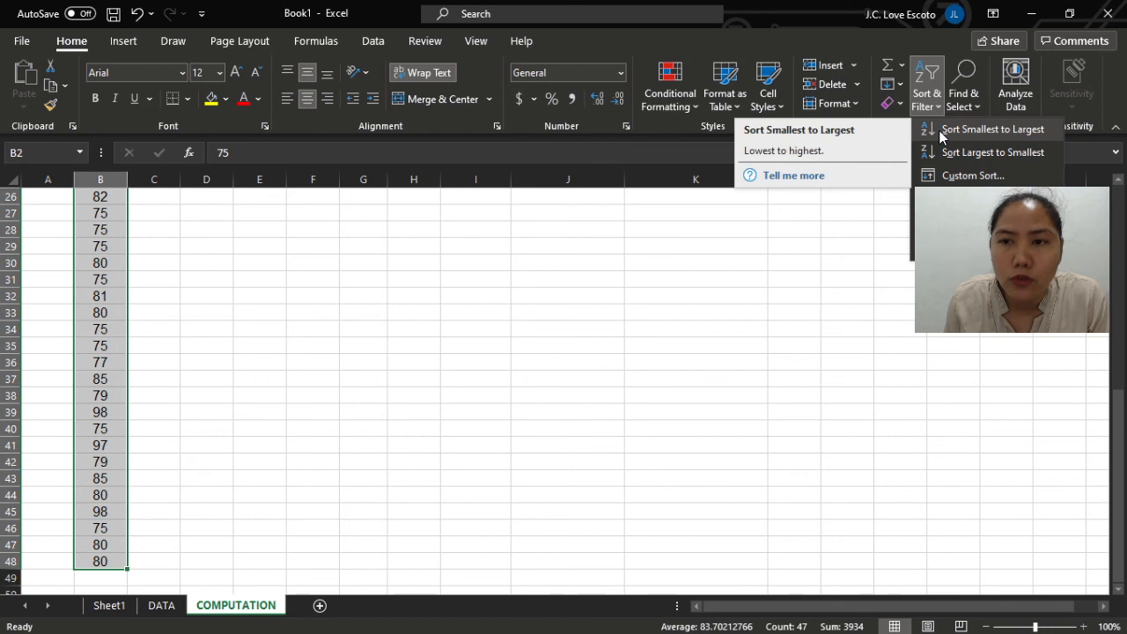
pyautogui.click(941, 132)
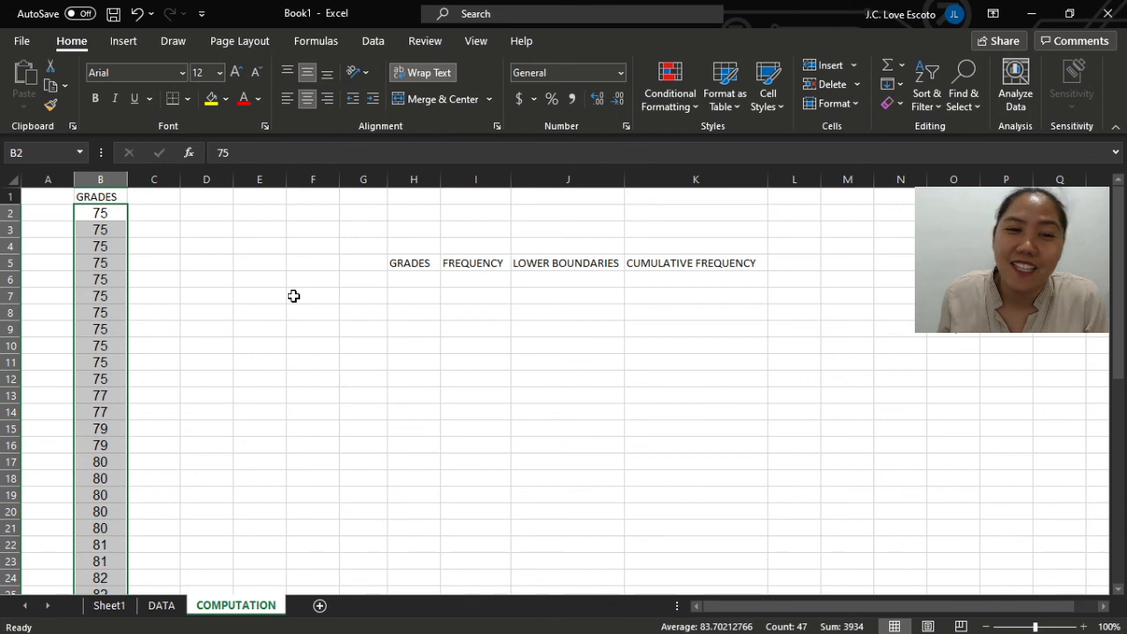
pyautogui.click(408, 286)
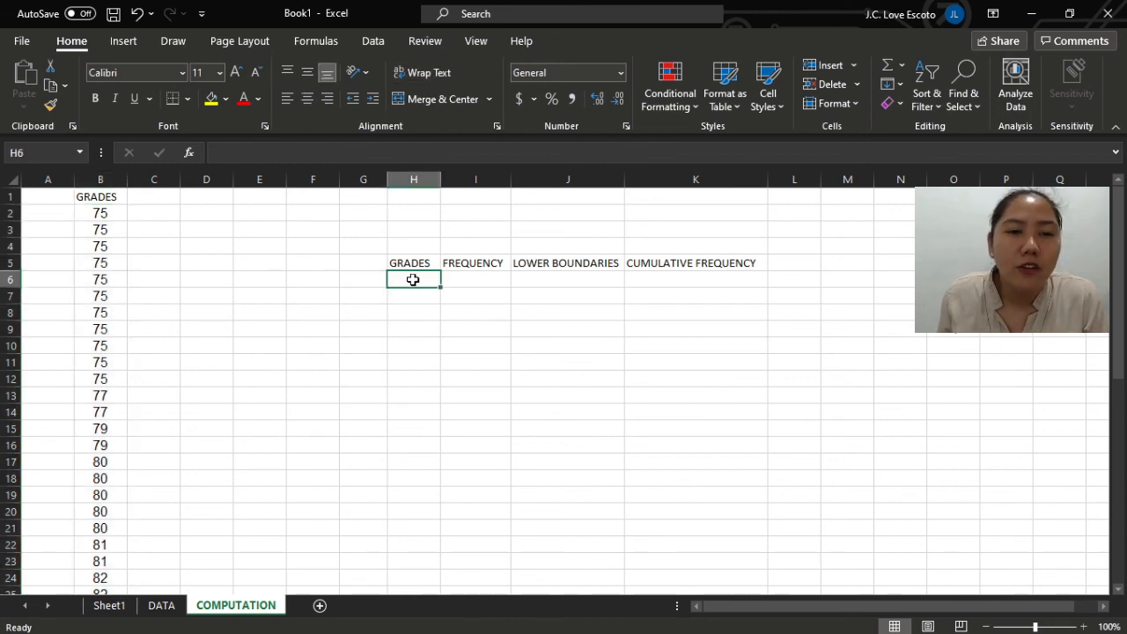
pyautogui.moveTo(414, 262); pyautogui.dragTo(682, 394)
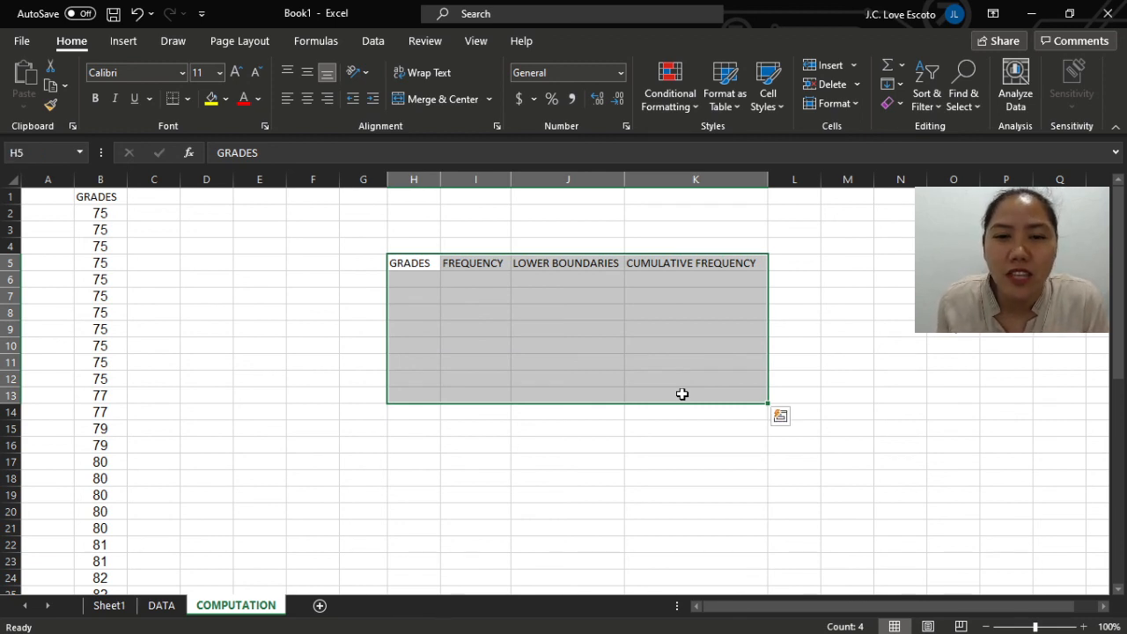
pyautogui.moveTo(434, 335); pyautogui.dragTo(414, 327)
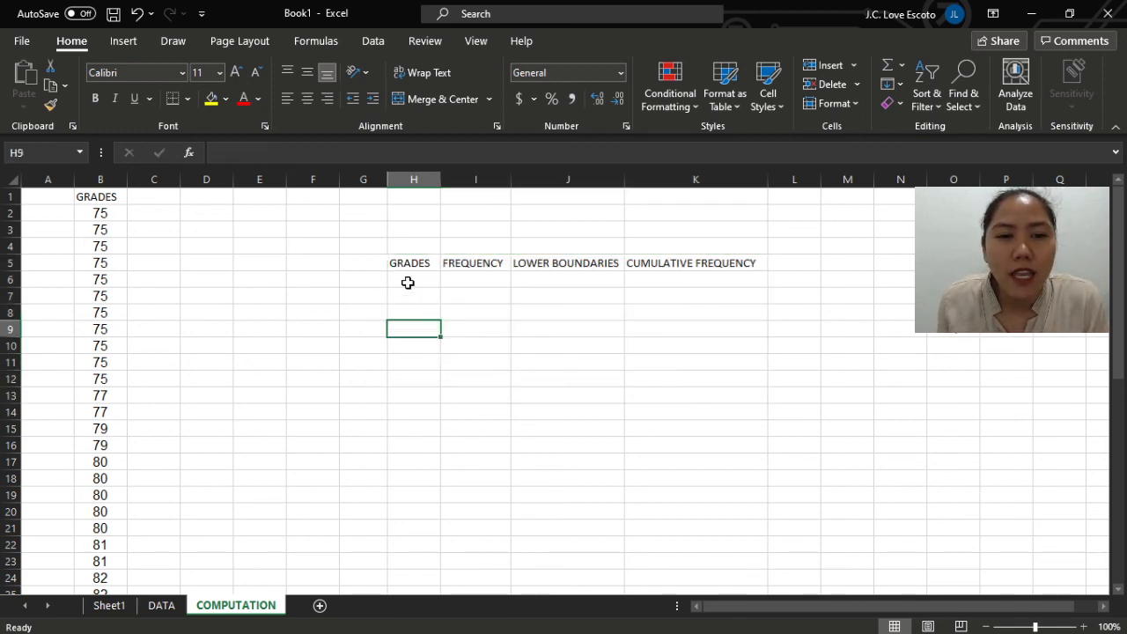
pyautogui.click(408, 283)
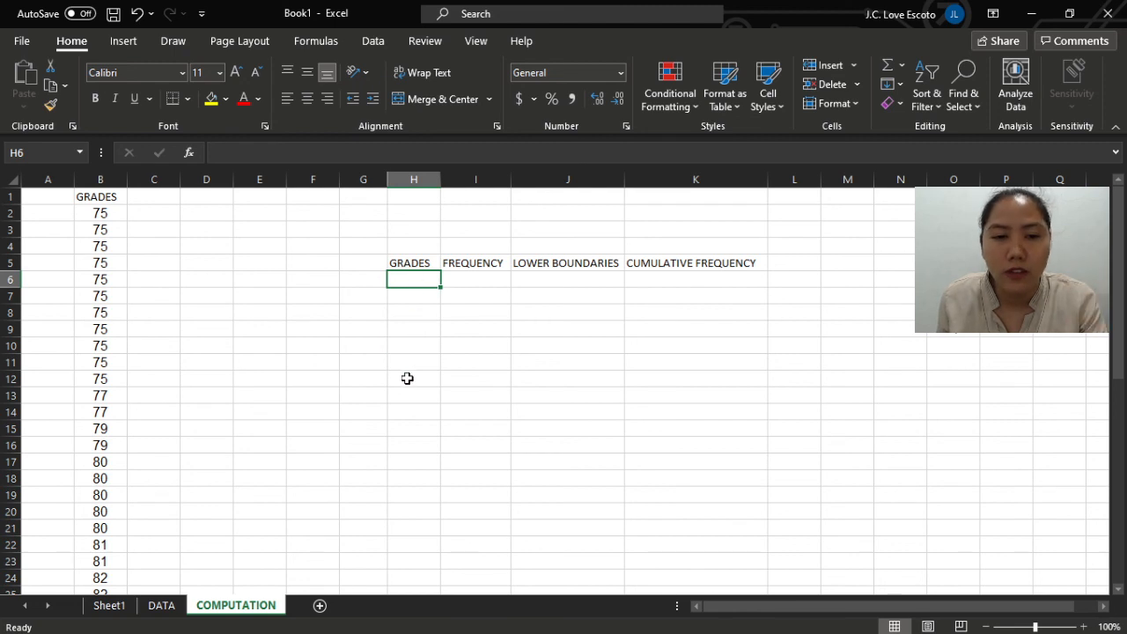
pyautogui.click(407, 378)
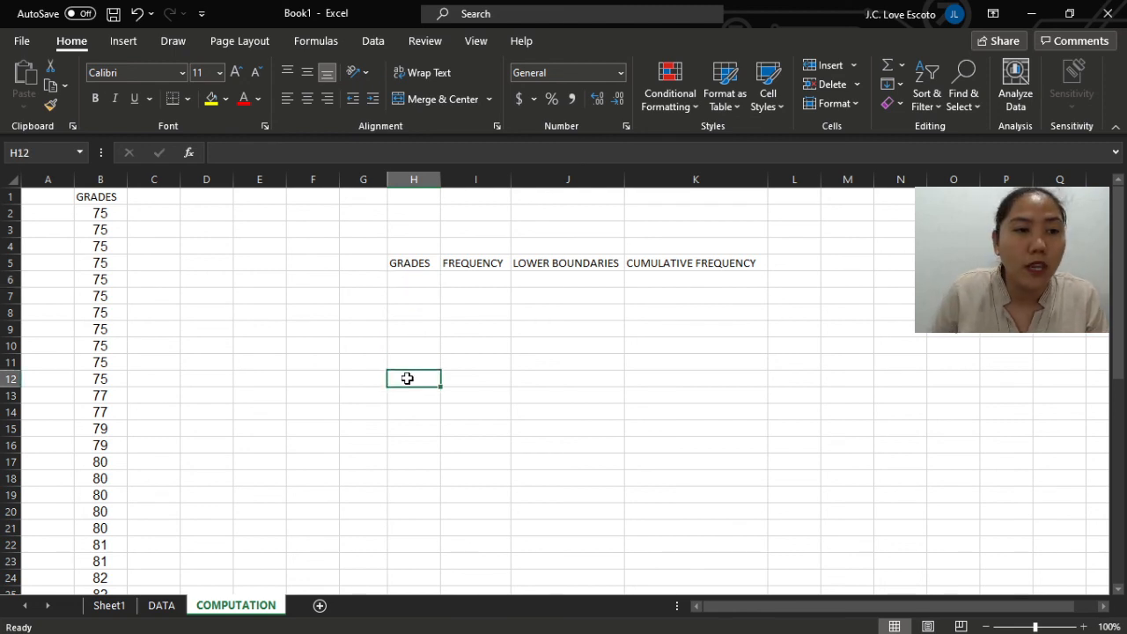
pyautogui.click(113, 212)
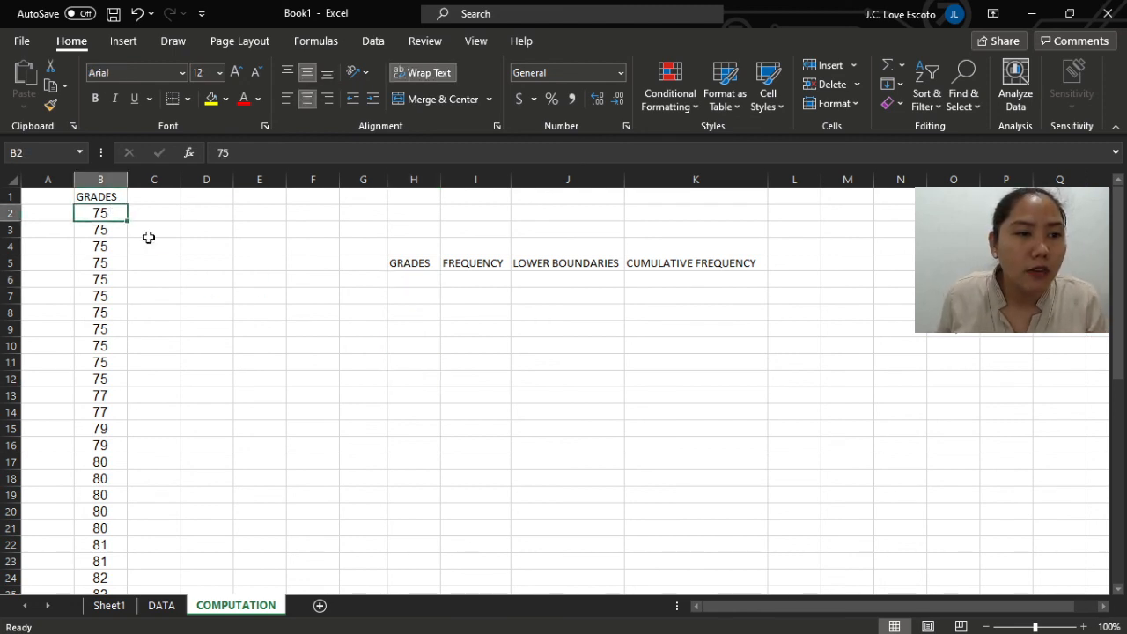
# - Enter the lowest class interval 75-79 in H14 under the GRADES heading
pyautogui.click(426, 413)
pyautogui.write('75')
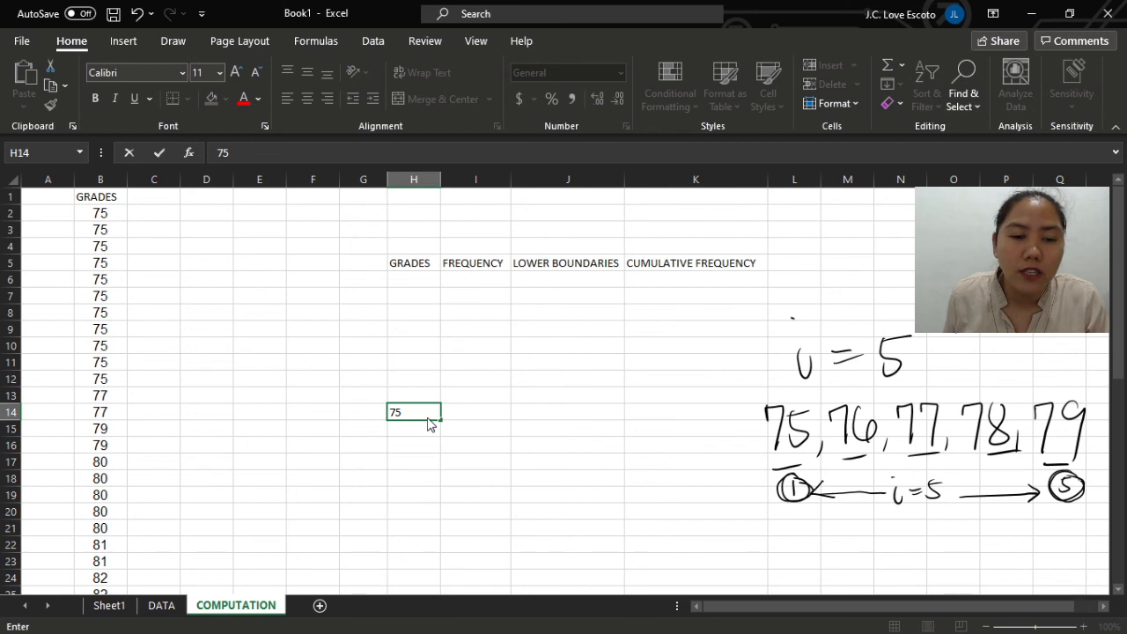
pyautogui.doubleClick(412, 413)
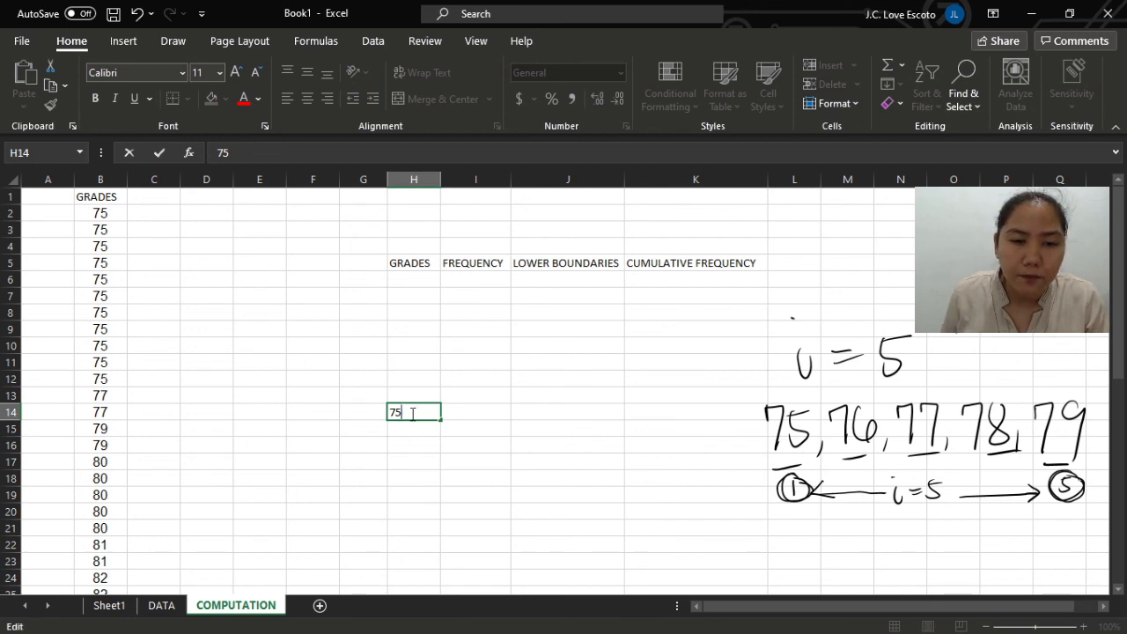
pyautogui.write('-7')
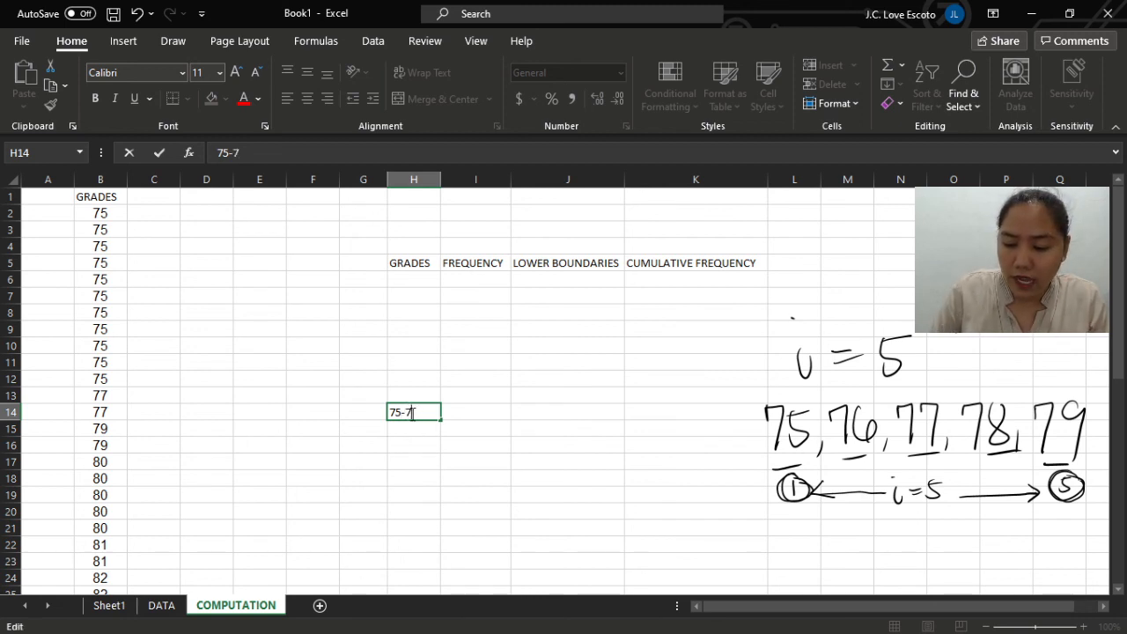
pyautogui.write('9')
pyautogui.click(549, 484)
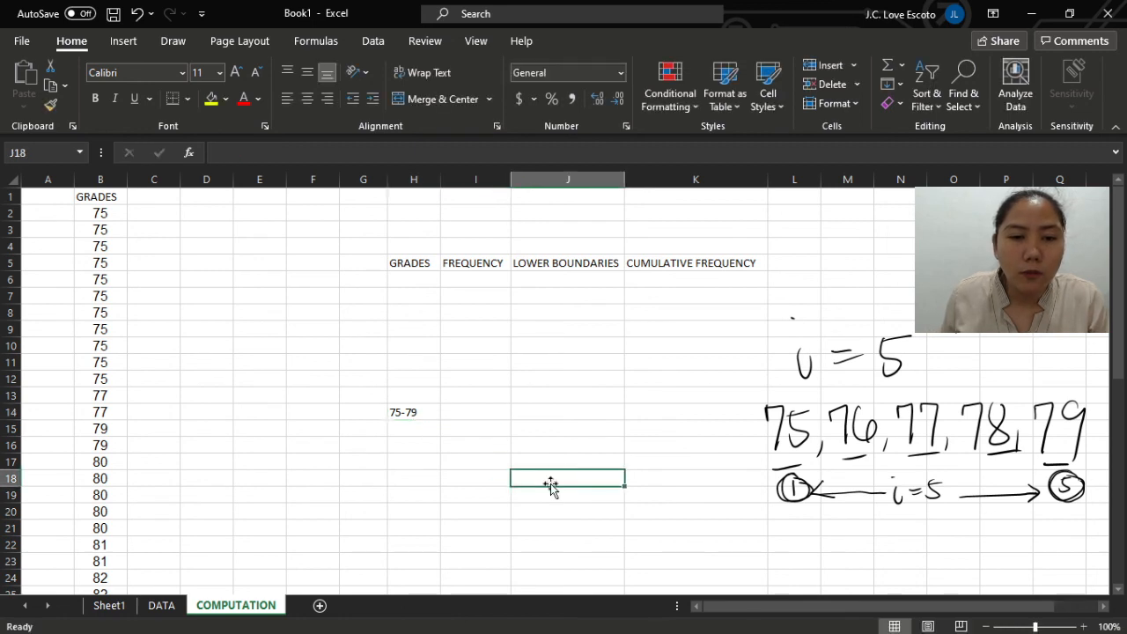
# - Handwrite the calculation 75 + 4 = 79 below the i = 5 sketch, with a circled 5th under the 79
pyautogui.scroll(-2, 550, 489)
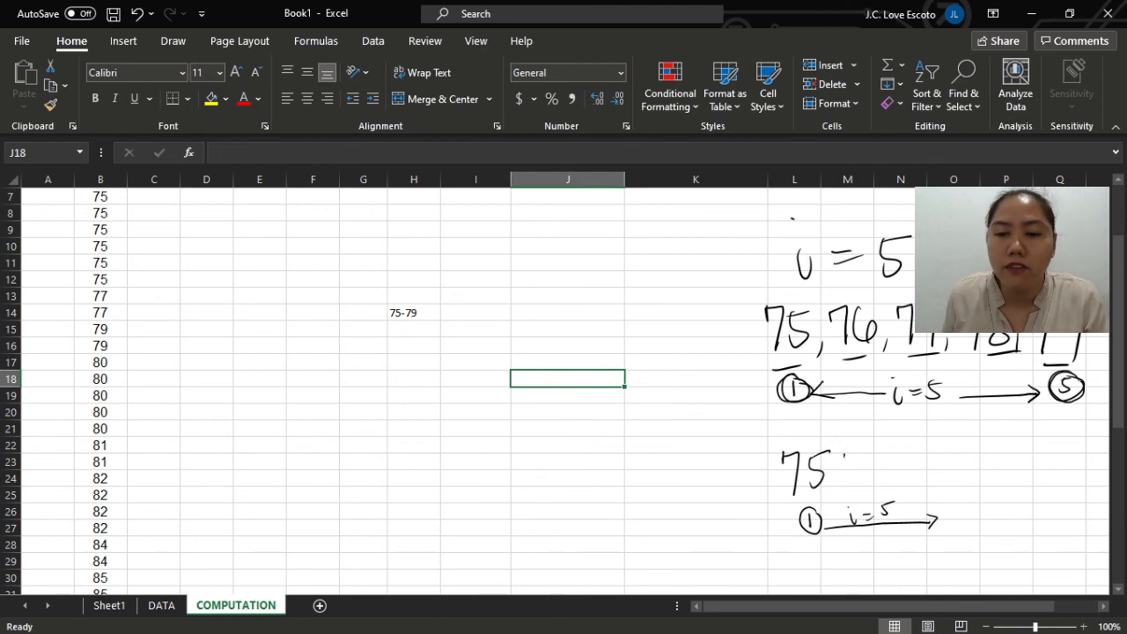
pyautogui.moveTo(844, 456); pyautogui.dragTo(848, 486)
pyautogui.moveTo(838, 472)
pyautogui.mouseDown()
pyautogui.moveTo(894, 470)
pyautogui.moveTo(885, 488)
pyautogui.moveTo(959, 470)
pyautogui.mouseUp()
pyautogui.moveTo(939, 479)
pyautogui.mouseDown()
pyautogui.moveTo(1009, 461)
pyautogui.moveTo(1002, 502)
pyautogui.mouseUp()
pyautogui.moveTo(1041, 460); pyautogui.dragTo(1042, 499)
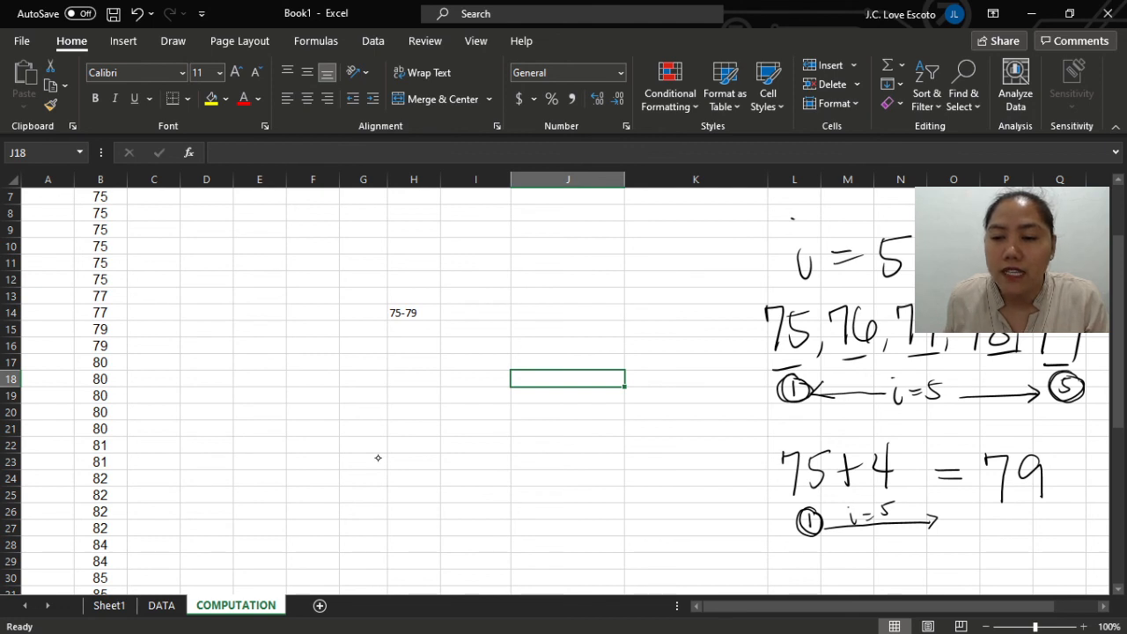
pyautogui.moveTo(1011, 512)
pyautogui.mouseDown()
pyautogui.moveTo(1021, 507)
pyautogui.moveTo(1029, 525)
pyautogui.moveTo(1048, 529)
pyautogui.mouseUp()
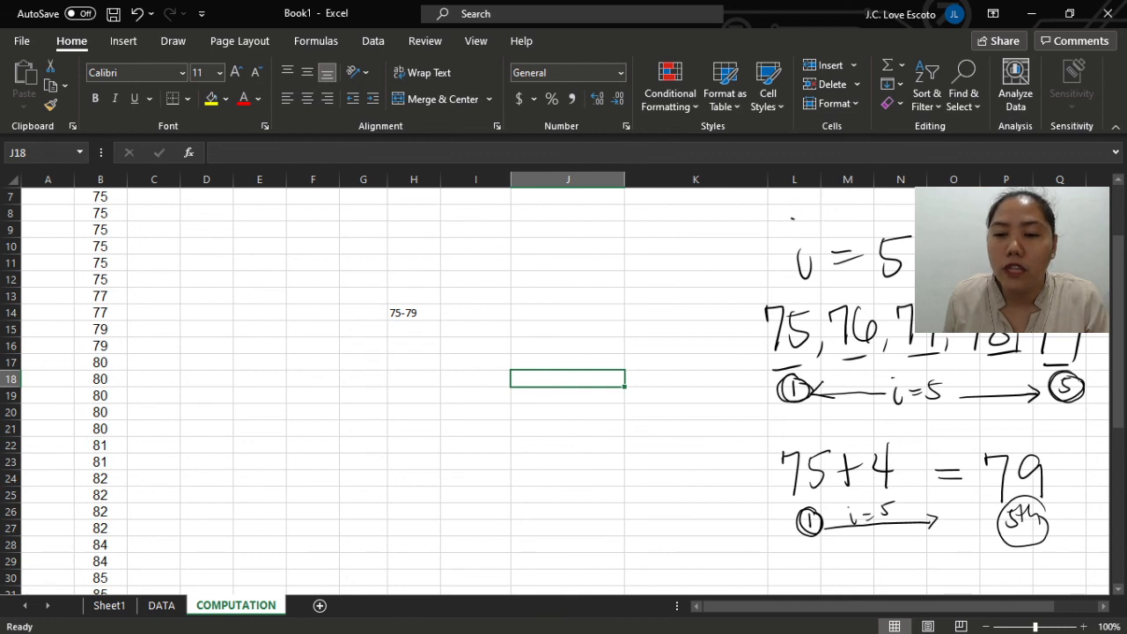
# - Enter the class interval 80-84 in H13, directly above 75-79
pyautogui.scroll(1, 566, 463)
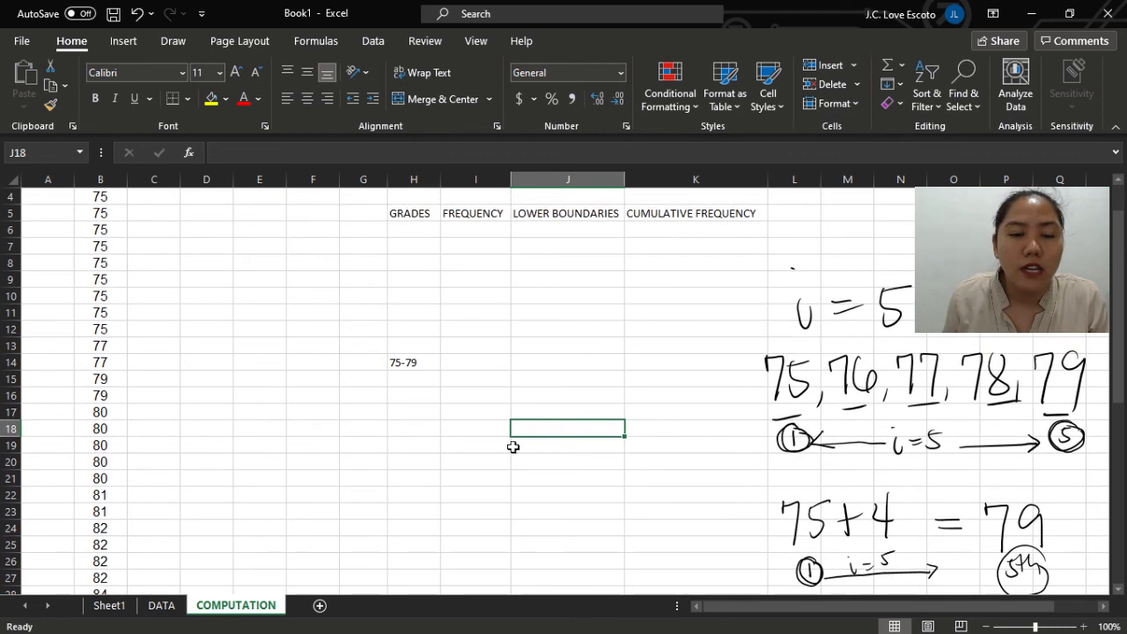
pyautogui.click(407, 364)
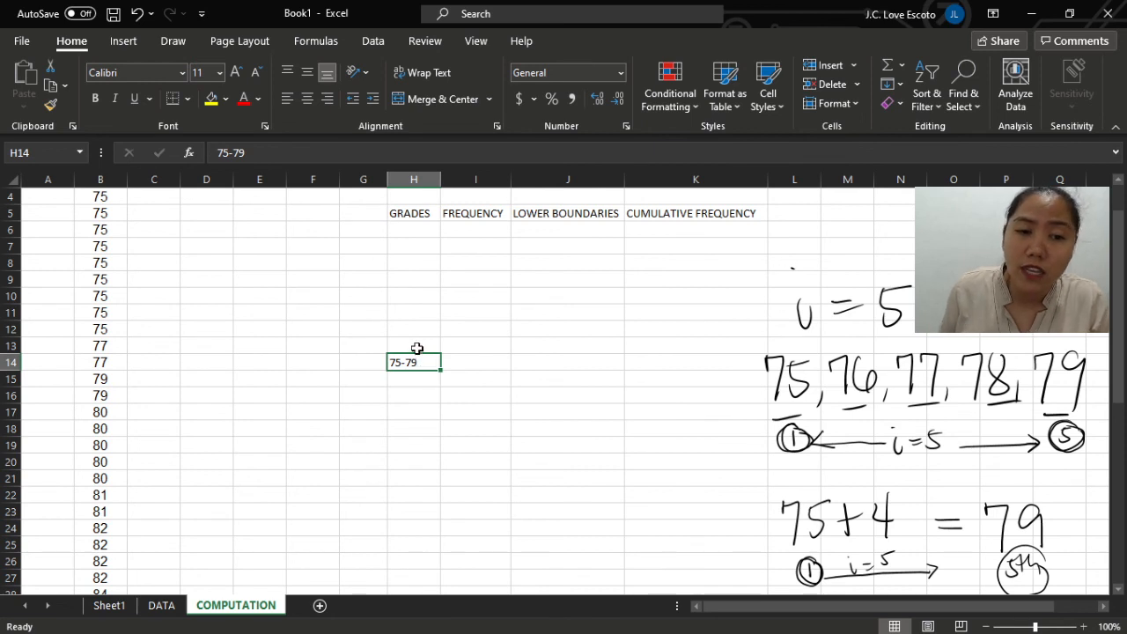
pyautogui.click(416, 348)
pyautogui.write('80')
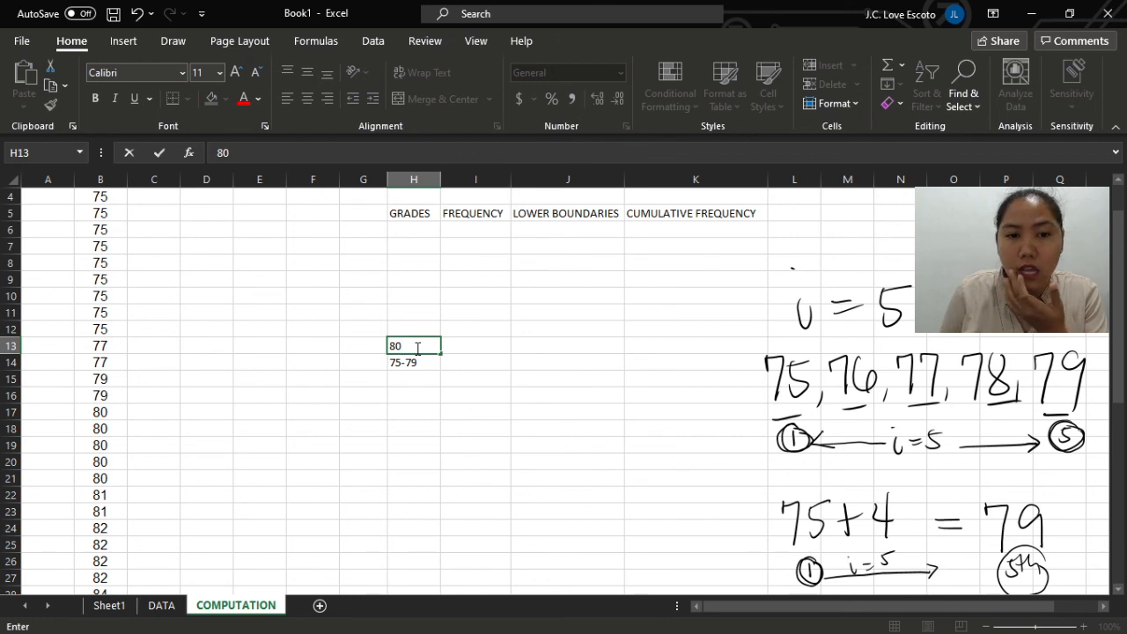
pyautogui.write('-')
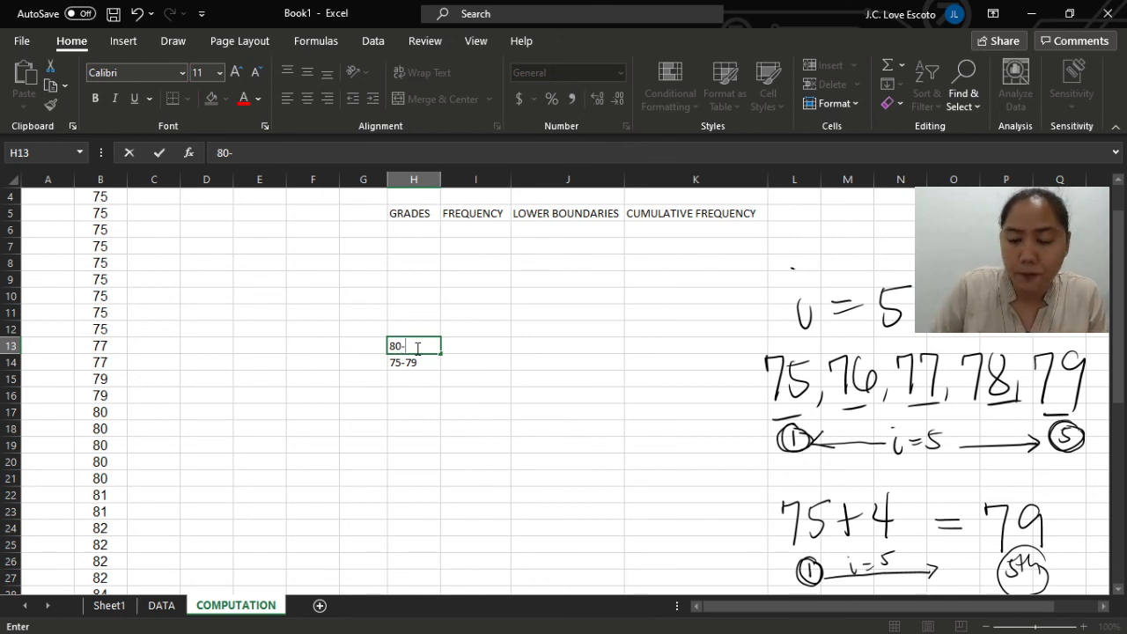
pyautogui.write('84')
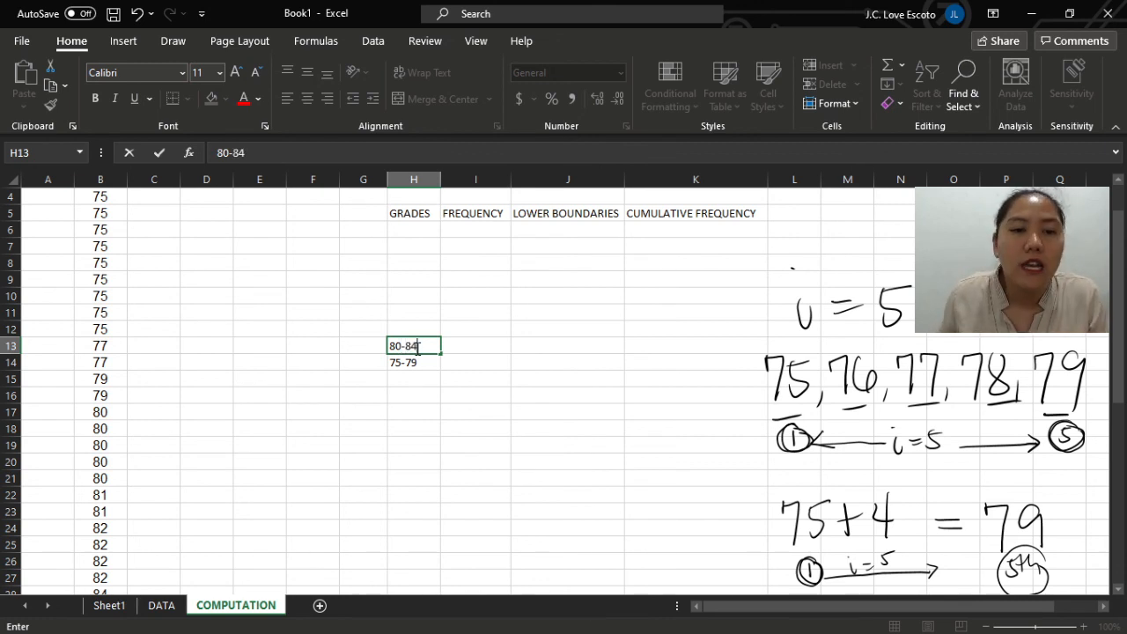
# - Enter the class interval 85-89 in H12, directly above 80-84
pyautogui.click(417, 326)
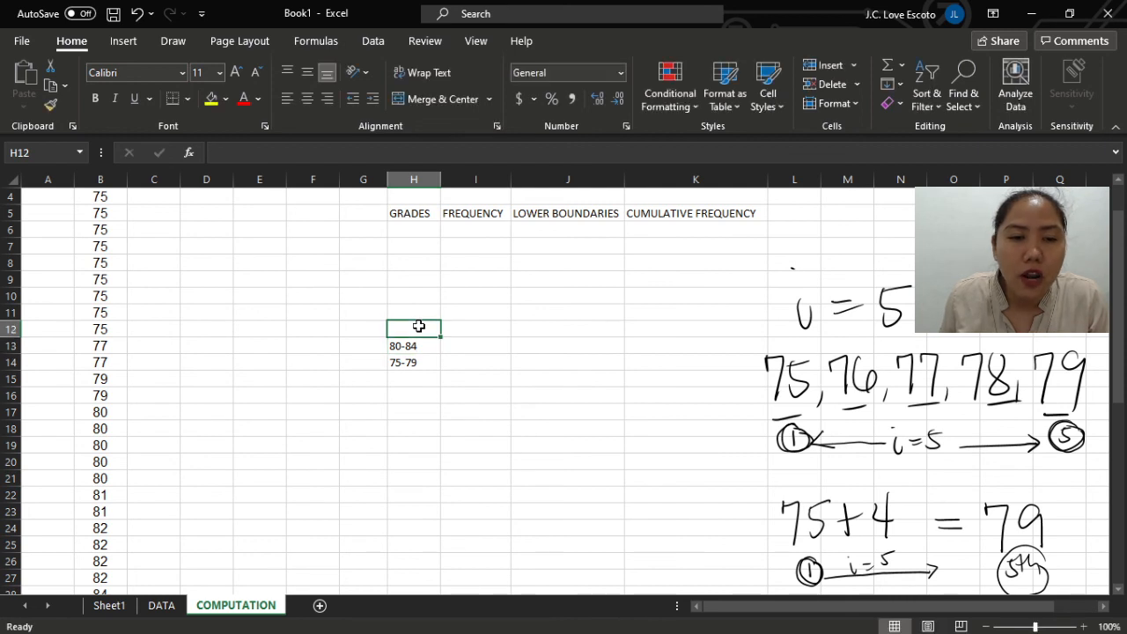
pyautogui.write('85')
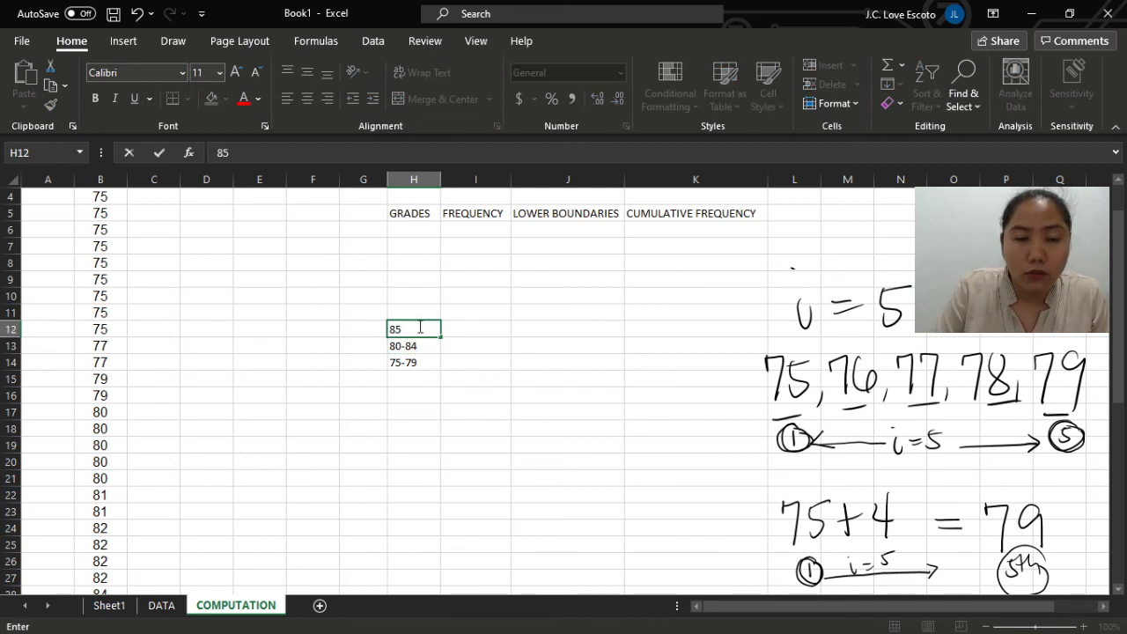
pyautogui.write('-')
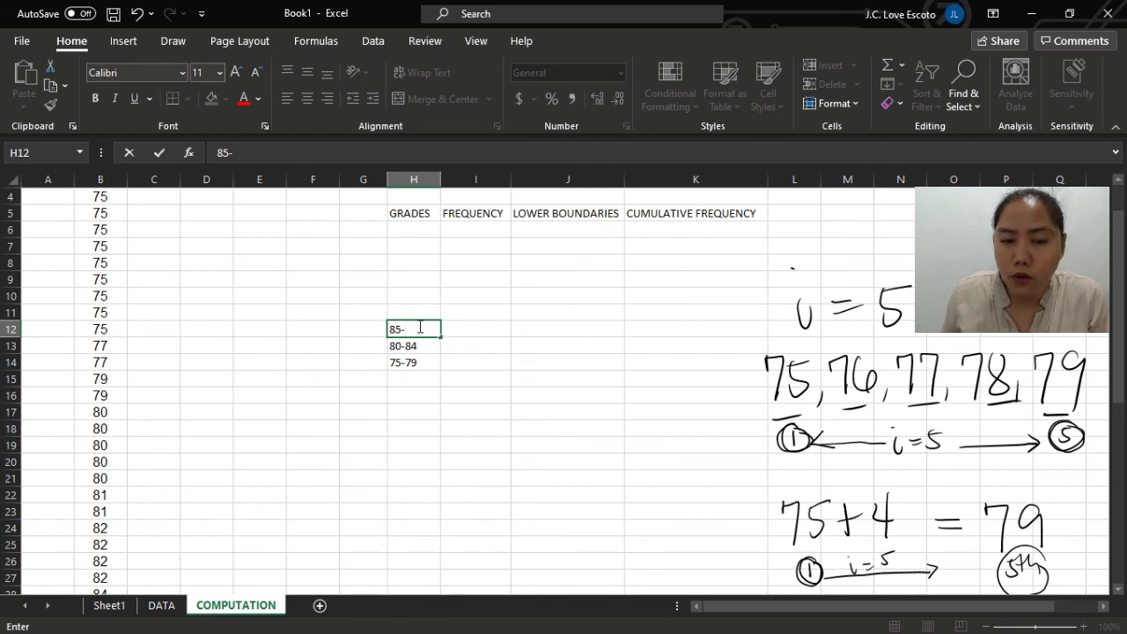
pyautogui.write('89')
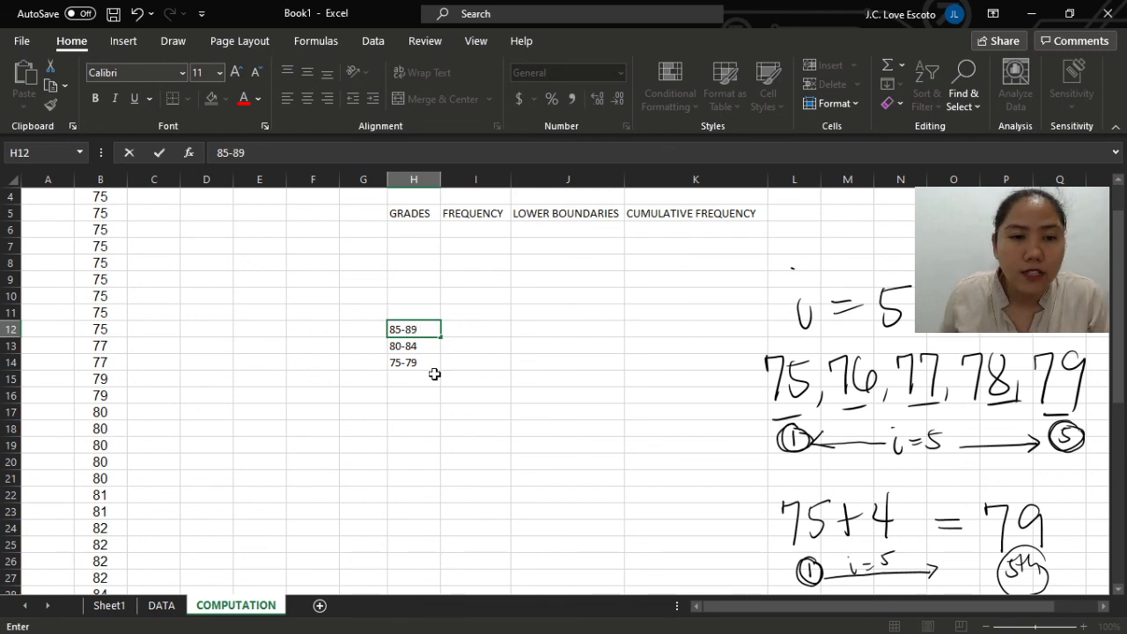
pyautogui.click(401, 385)
# - Review the intervals in H12:H14 and enter the class interval 90-94 in H11
pyautogui.click(391, 362)
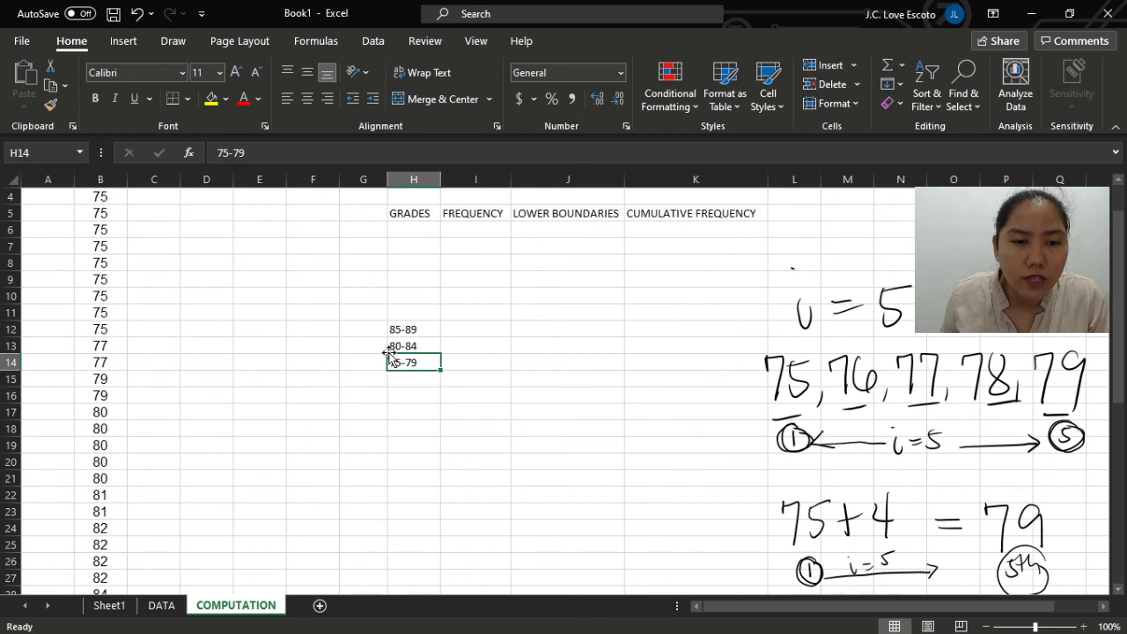
pyautogui.click(392, 349)
pyautogui.click(392, 325)
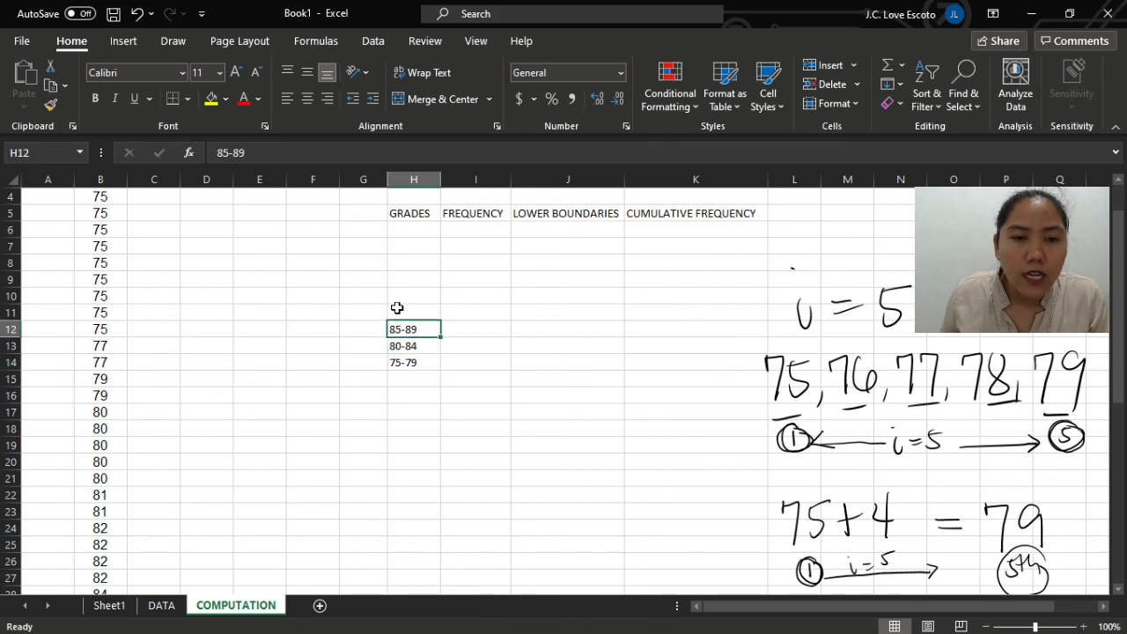
pyautogui.click(397, 311)
pyautogui.write('90')
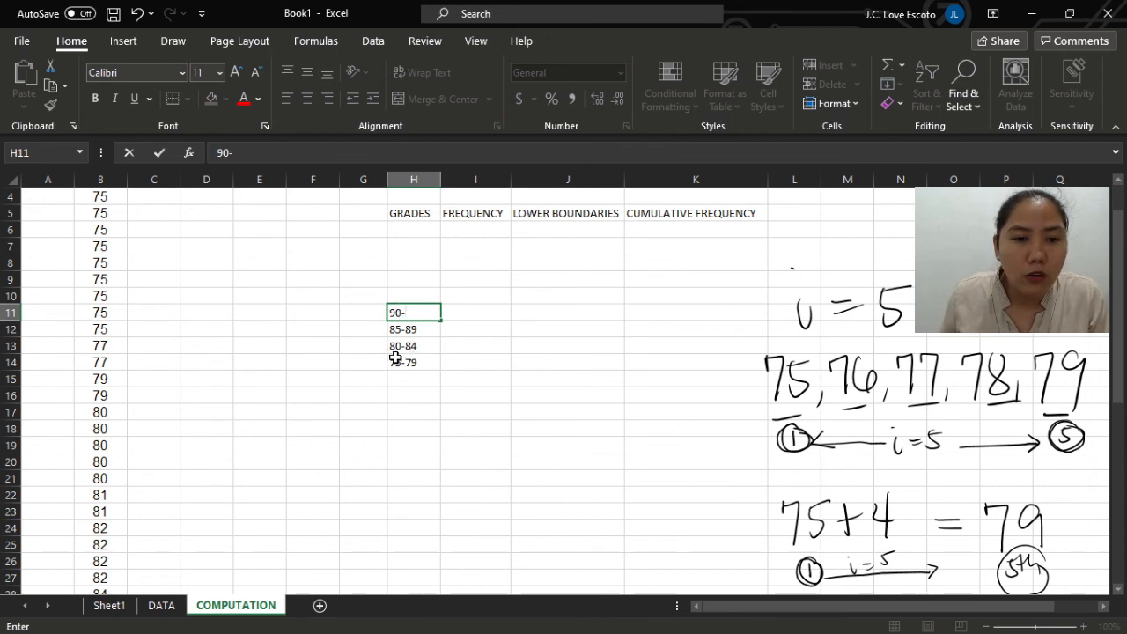
pyautogui.write('-')
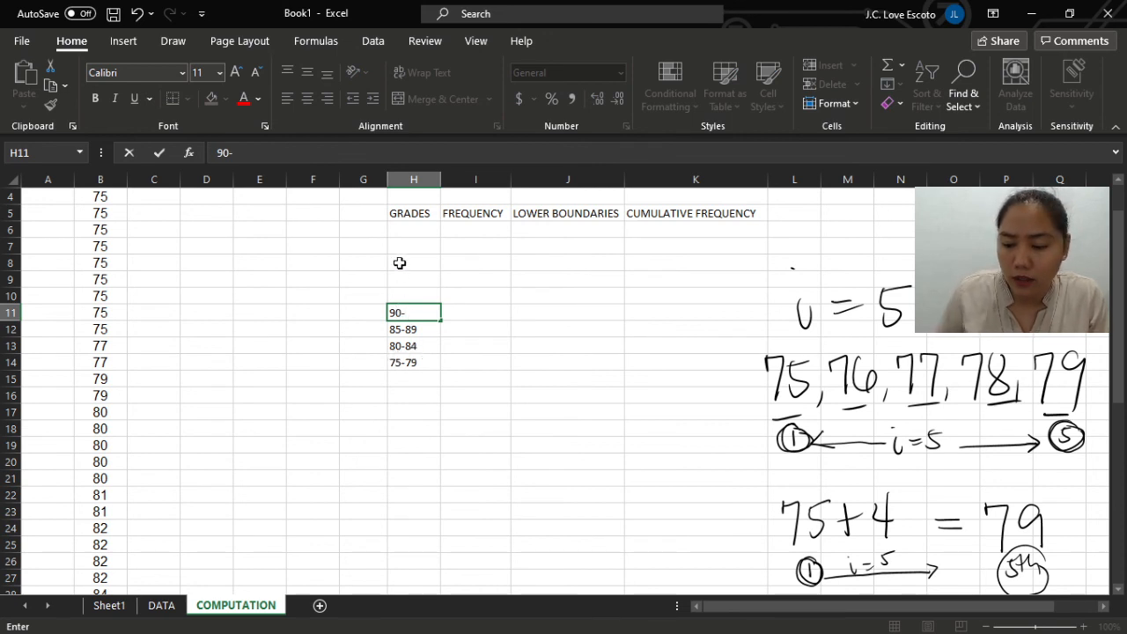
pyautogui.write('94')
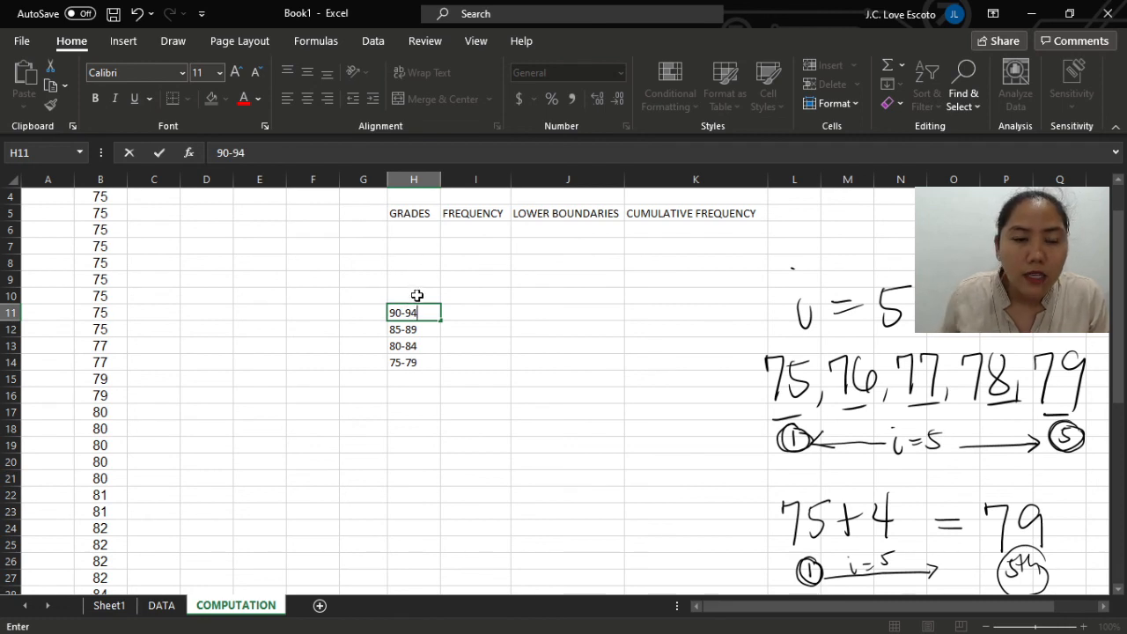
# - Enter the class interval 95-99 in H10 and check the highest grade at the end of the sorted list in column B
pyautogui.click(416, 296)
pyautogui.write('95-')
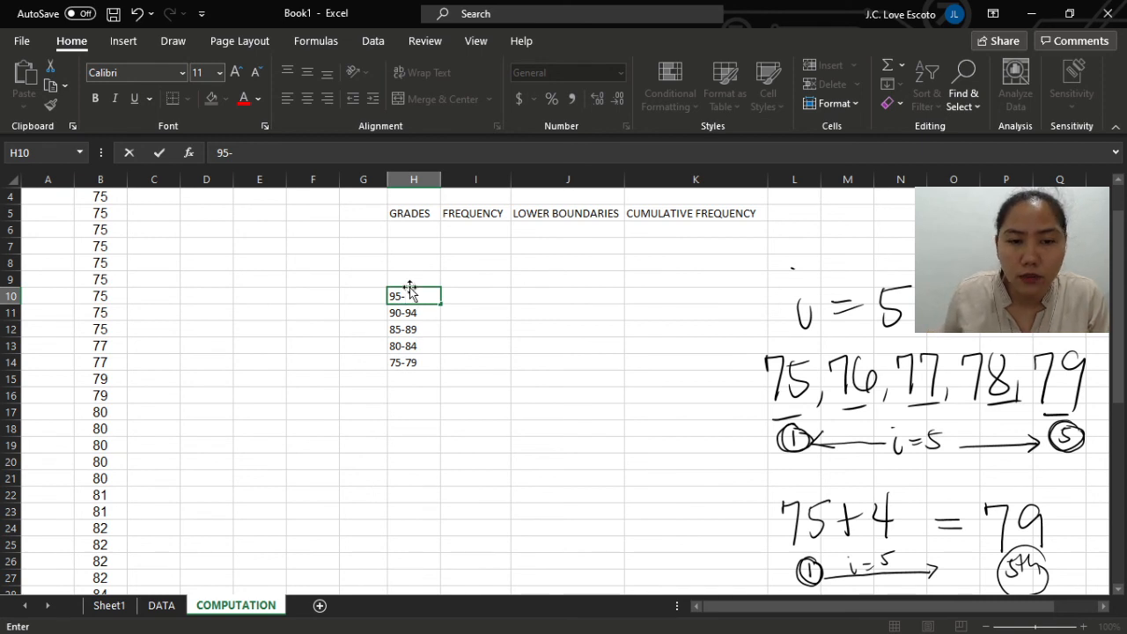
pyautogui.write('99')
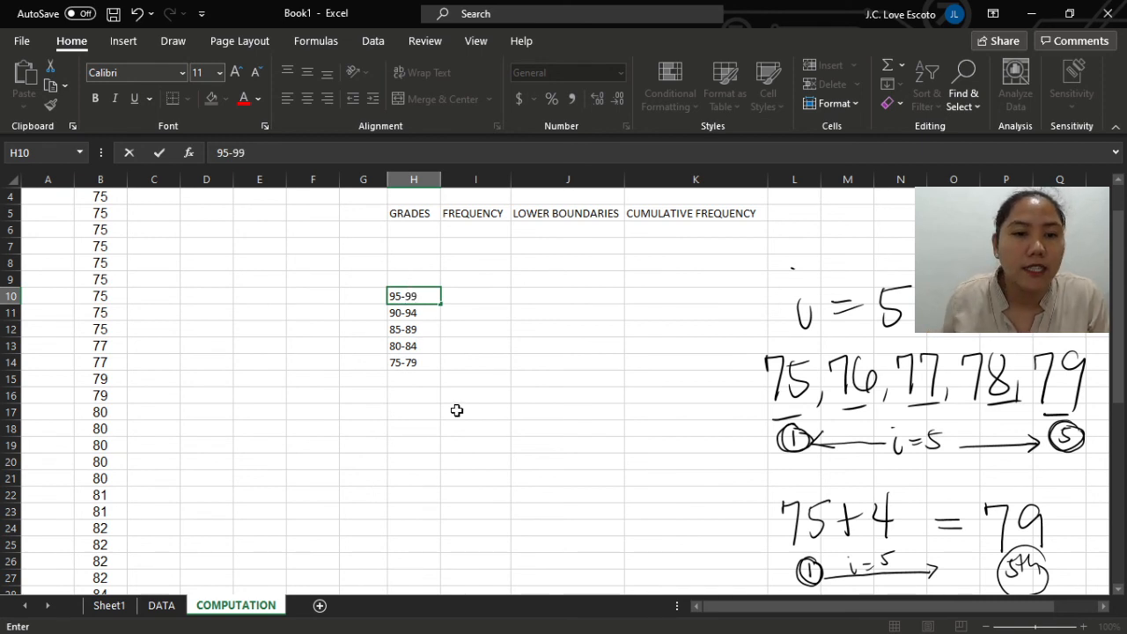
pyautogui.click(457, 412)
pyautogui.scroll(-9, 179, 438)
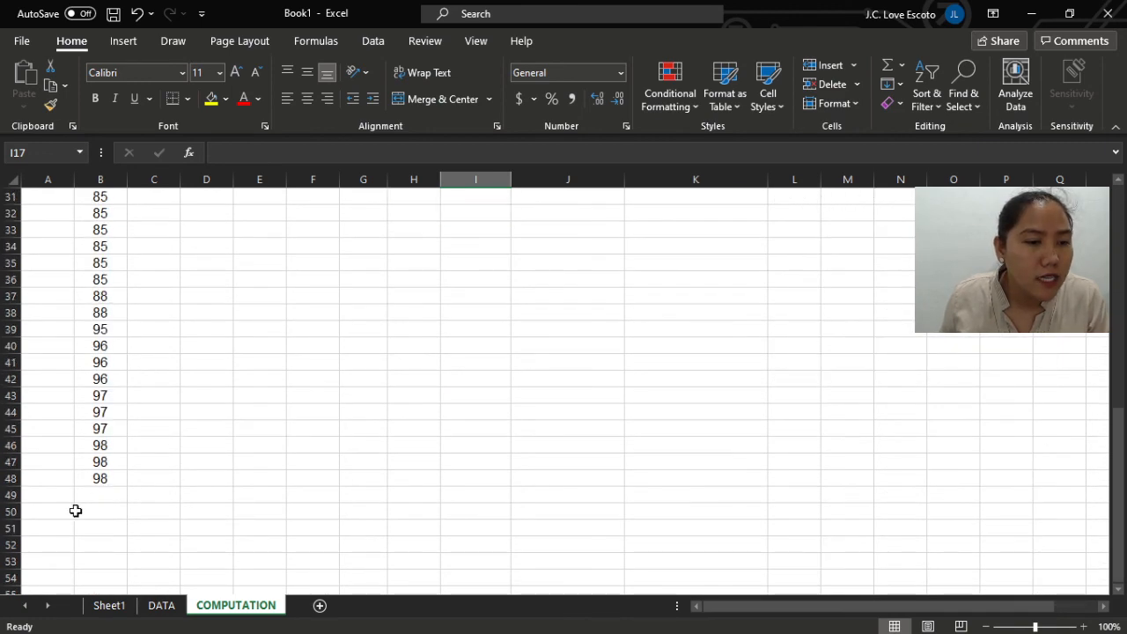
pyautogui.click(102, 482)
pyautogui.scroll(10, 154, 471)
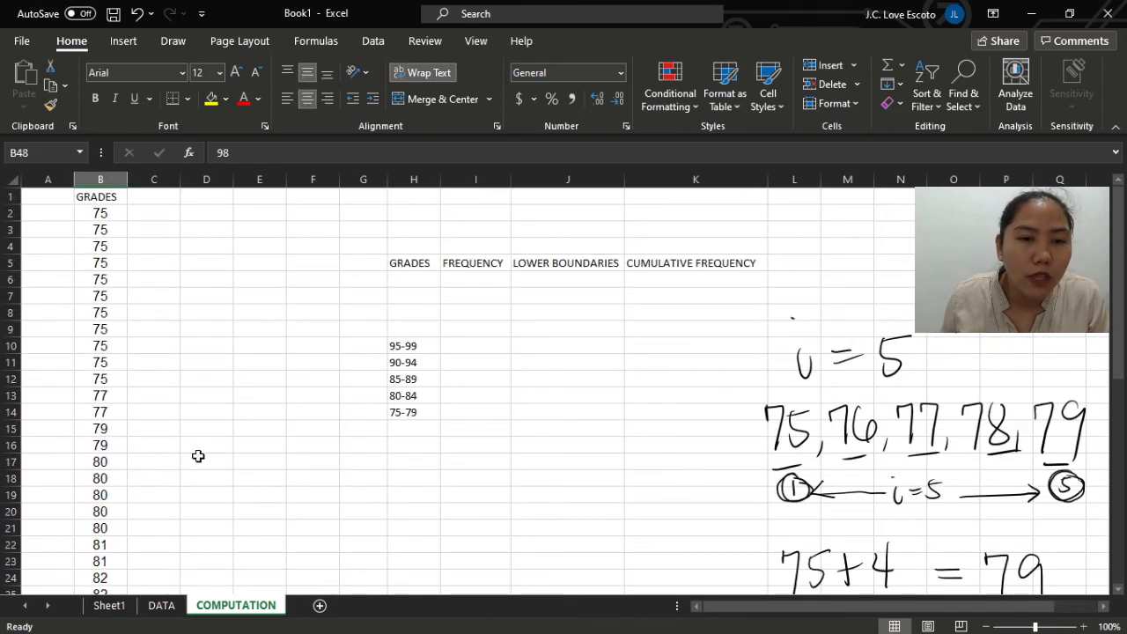
# - Move the five class intervals from H10:H14 up to H6:H10, directly beneath the GRADES header
pyautogui.click(419, 350)
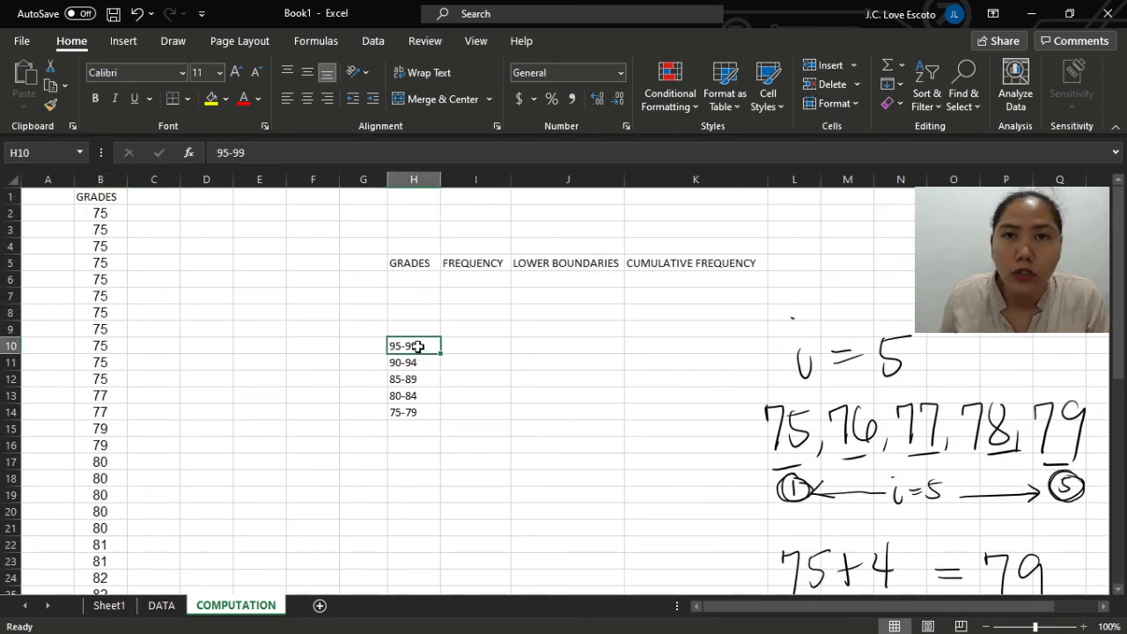
pyautogui.moveTo(419, 346); pyautogui.dragTo(407, 414)
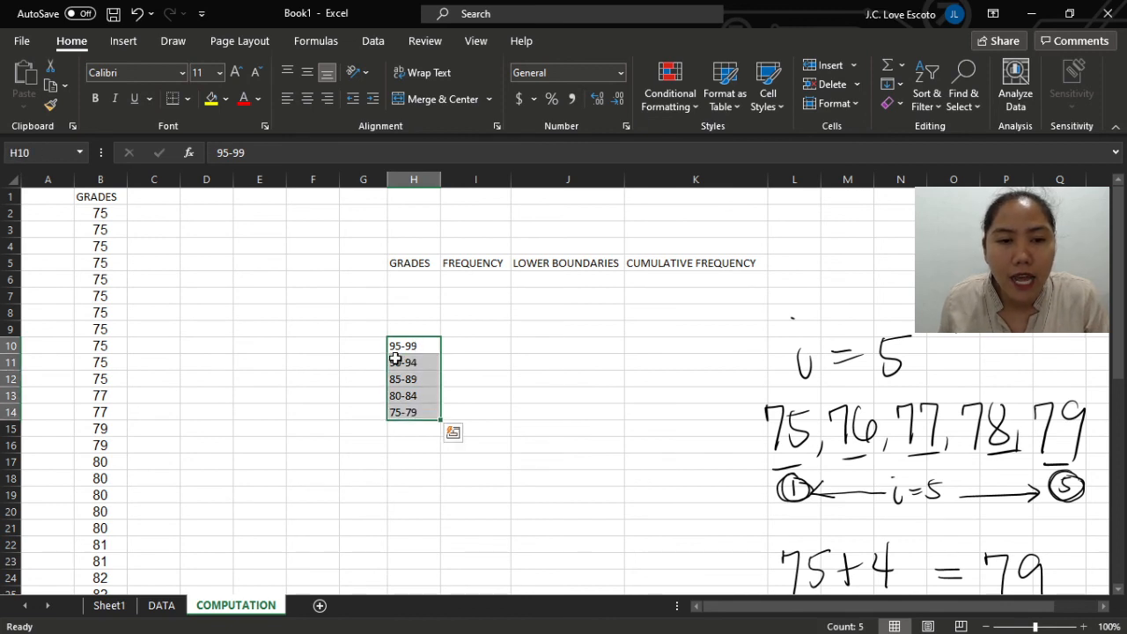
pyautogui.moveTo(414, 338); pyautogui.dragTo(422, 275)
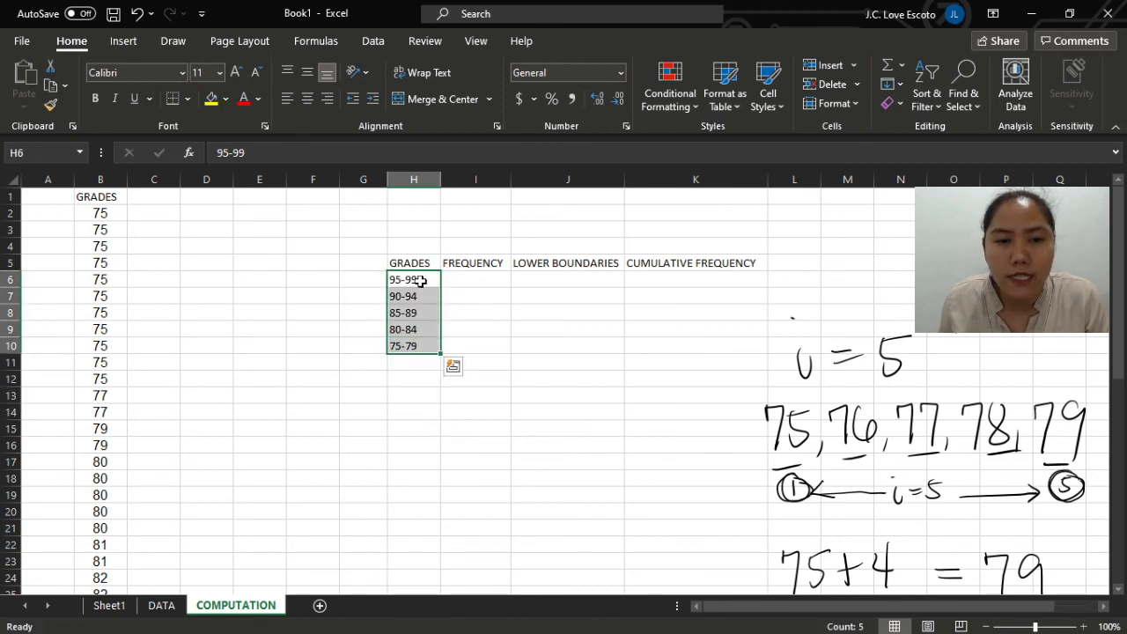
pyautogui.click(430, 494)
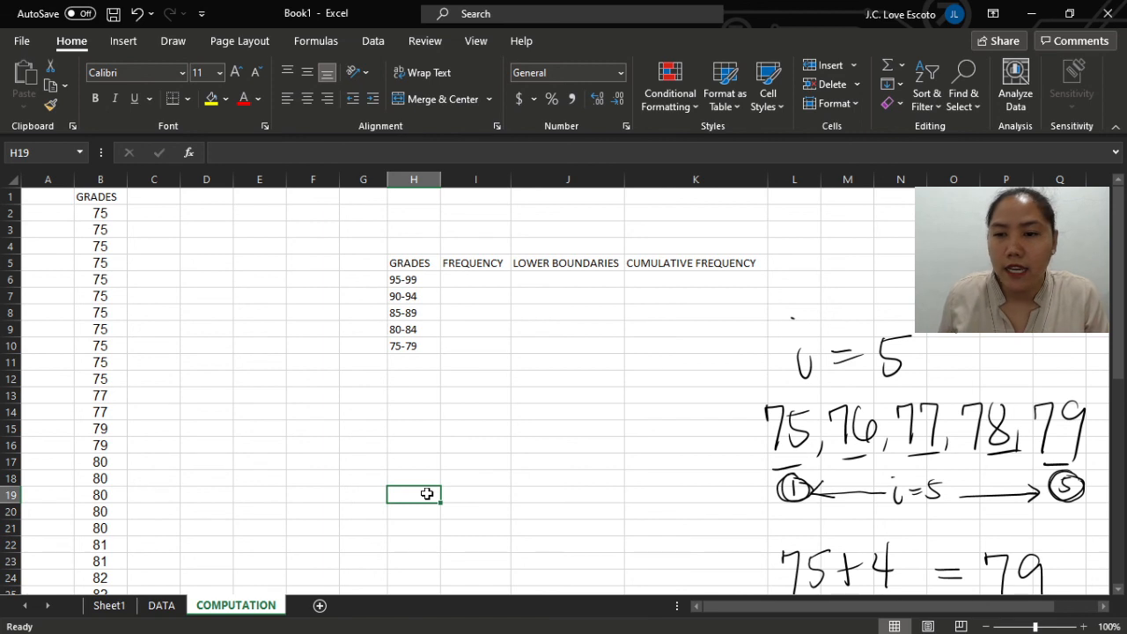
# - Erase the handwritten interval notes beside the frequency table in columns L to Q
pyautogui.moveTo(859, 358)
pyautogui.mouseDown()
pyautogui.moveTo(803, 363)
pyautogui.moveTo(841, 419)
pyautogui.moveTo(931, 424)
pyautogui.moveTo(999, 495)
pyautogui.moveTo(1066, 479)
pyautogui.moveTo(907, 490)
pyautogui.moveTo(819, 450)
pyautogui.moveTo(823, 490)
pyautogui.mouseUp()
pyautogui.moveTo(1031, 573); pyautogui.dragTo(789, 572)
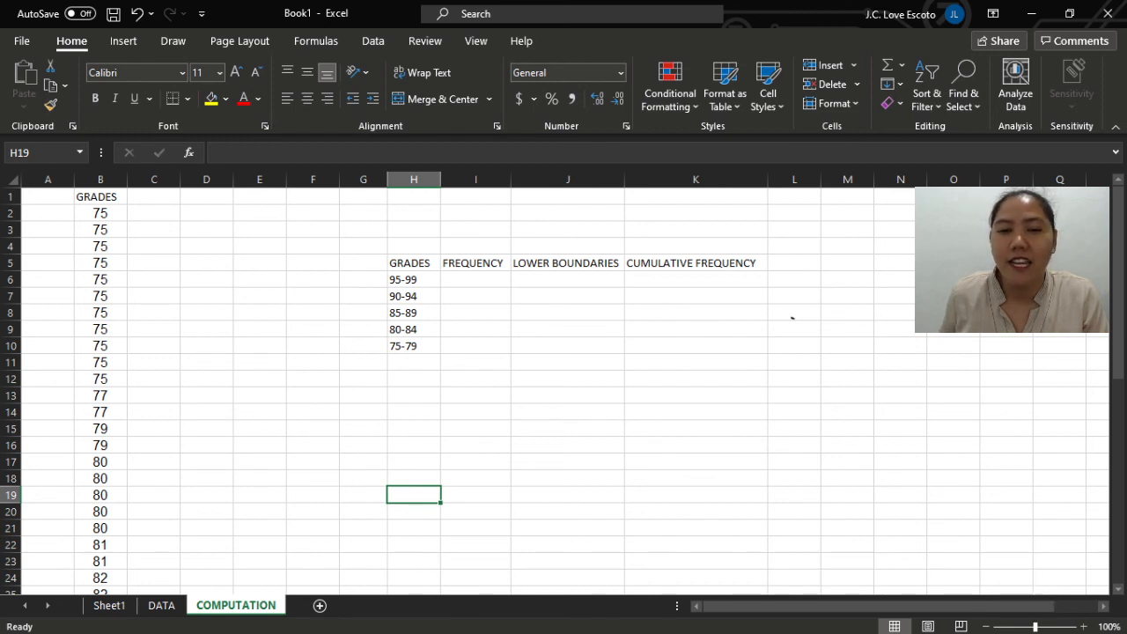
pyautogui.click(478, 282)
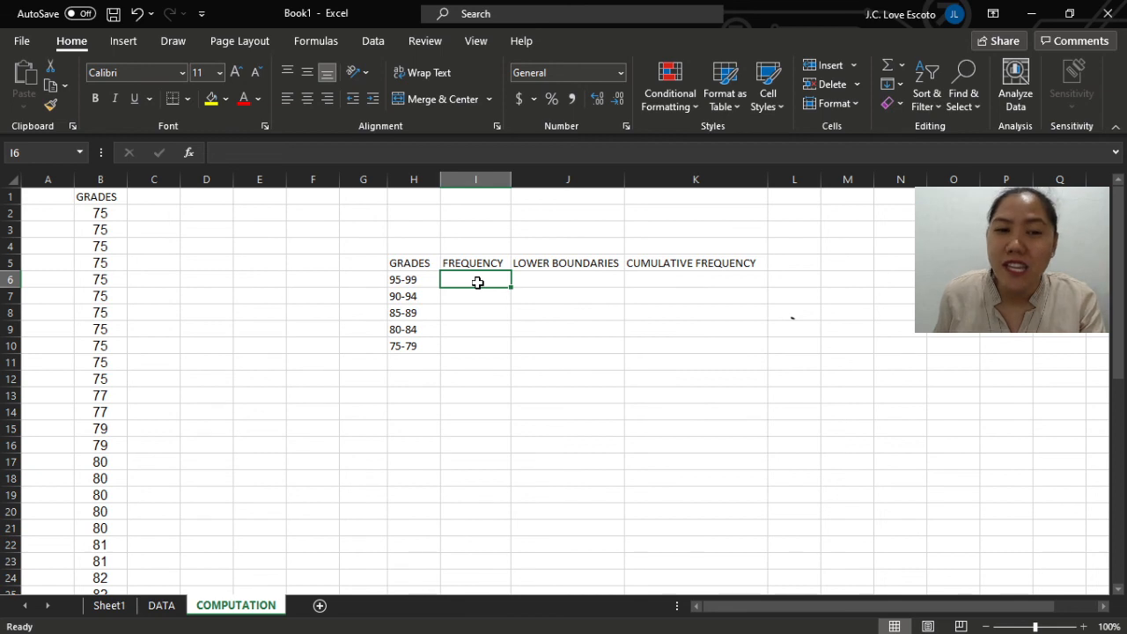
pyautogui.click(423, 297)
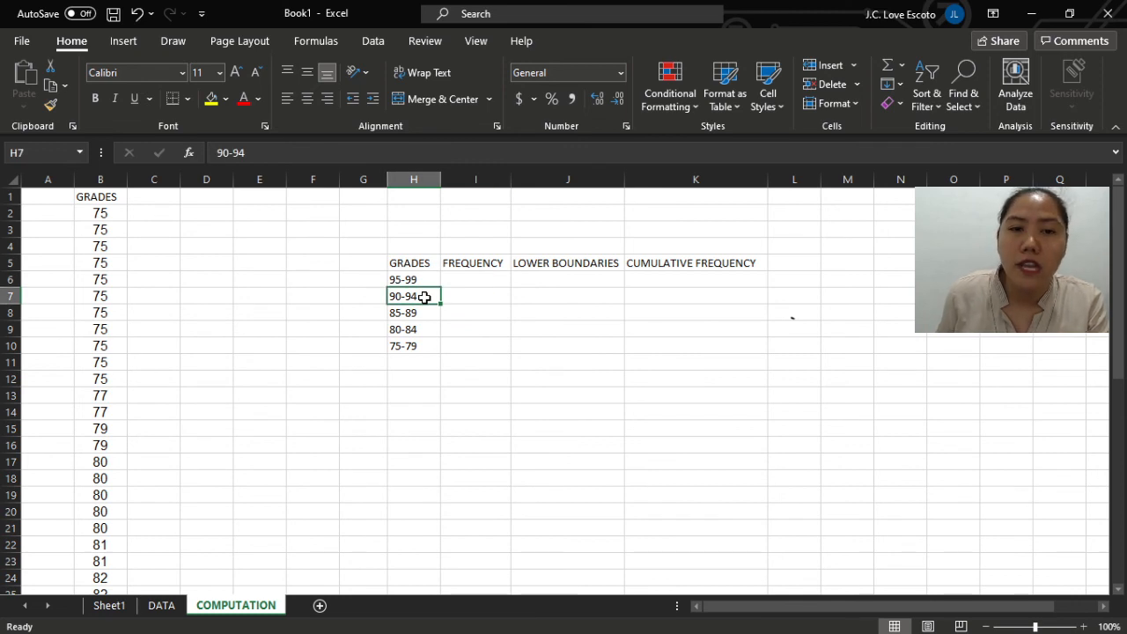
pyautogui.click(490, 276)
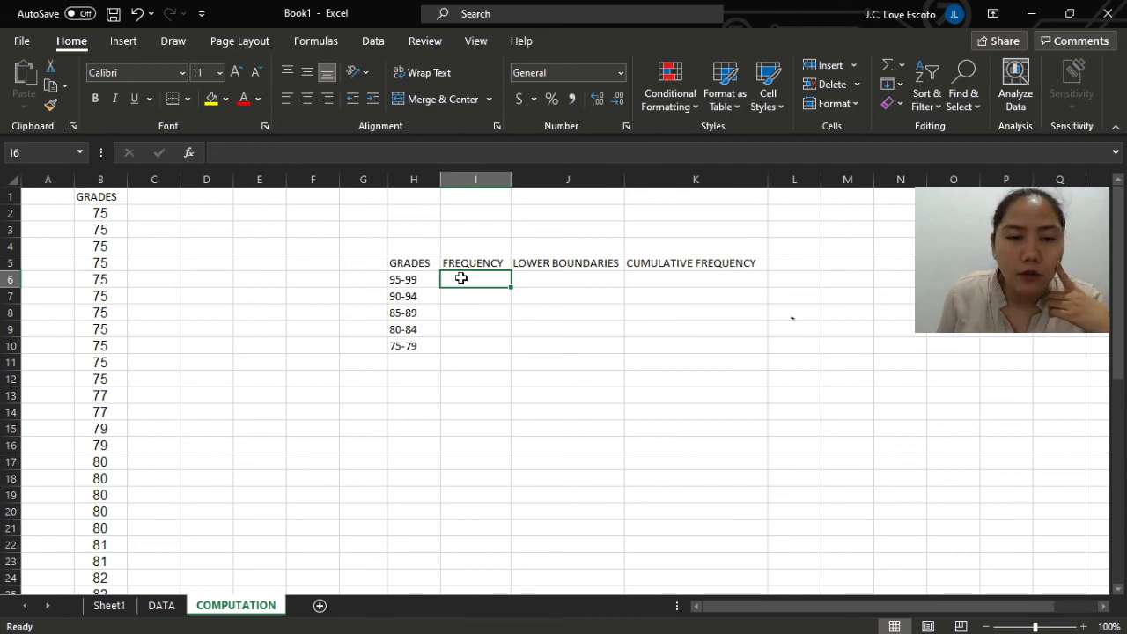
# - Number the grades from 75 to 79 as a series 1 to 15 in C2:C16 and highlight C16 yellow
pyautogui.click(159, 216)
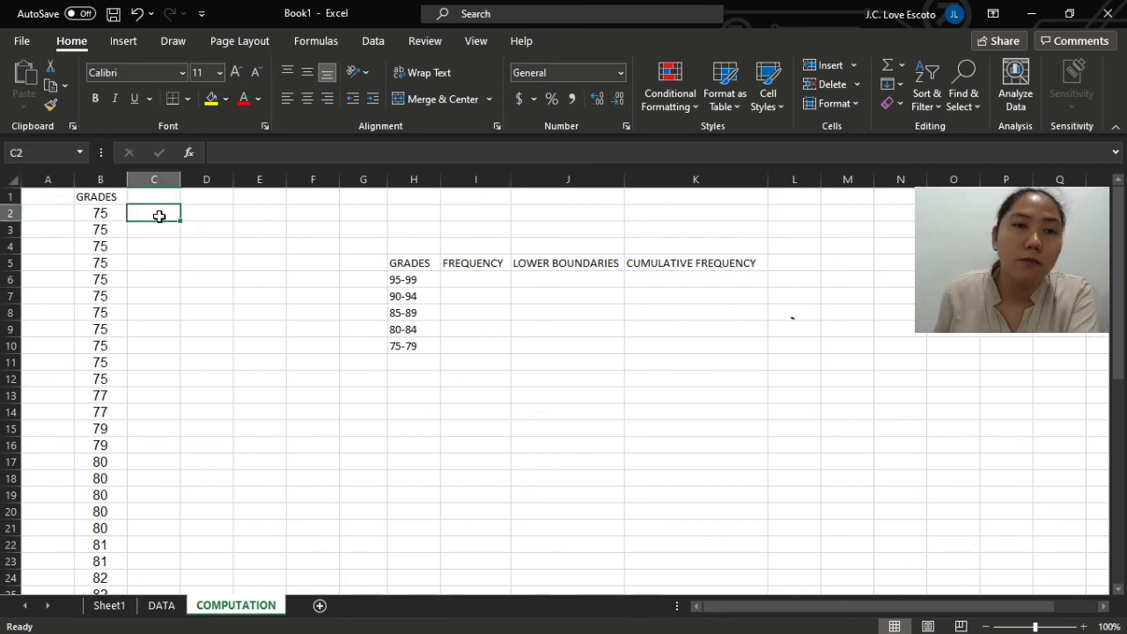
pyautogui.write('1')
pyautogui.press('Return')
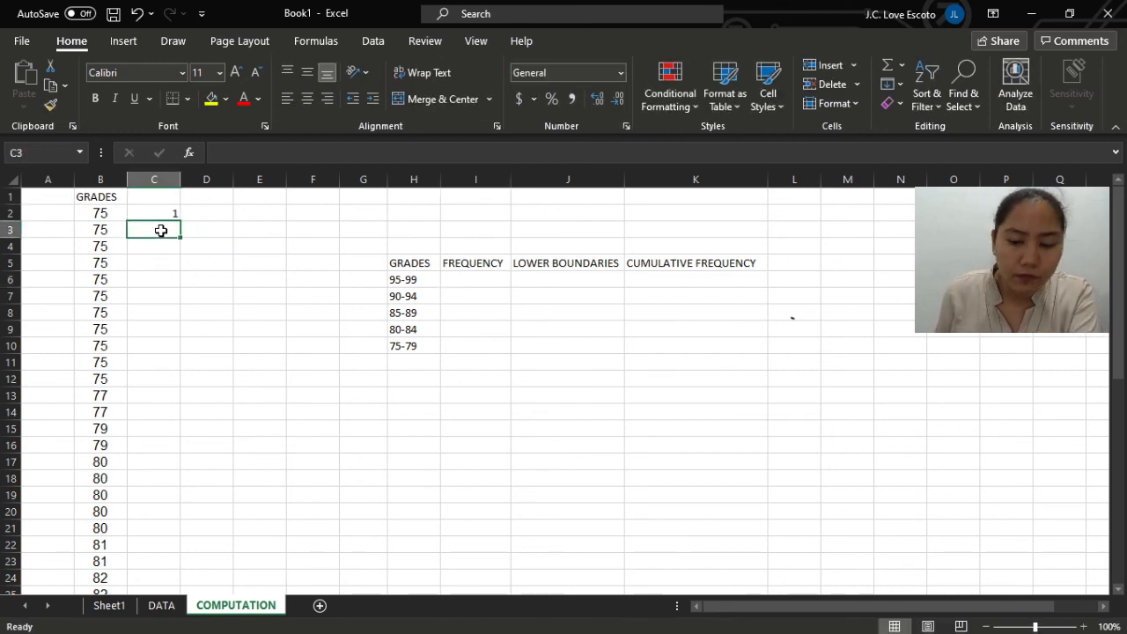
pyautogui.write('2')
pyautogui.moveTo(161, 213); pyautogui.dragTo(163, 224)
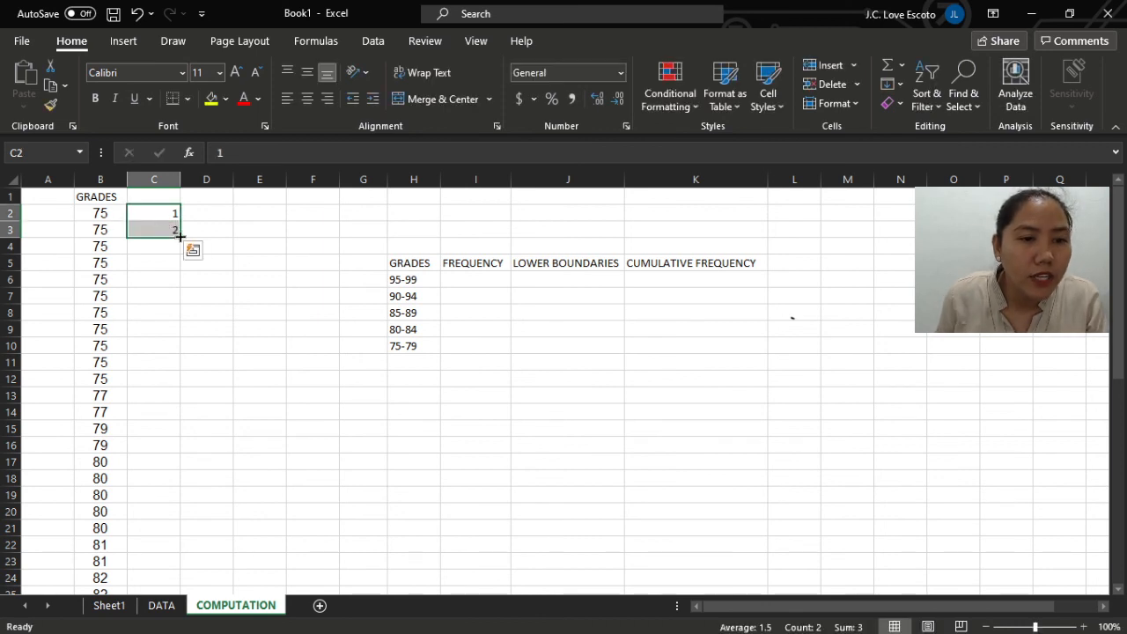
pyautogui.moveTo(179, 236); pyautogui.dragTo(182, 447)
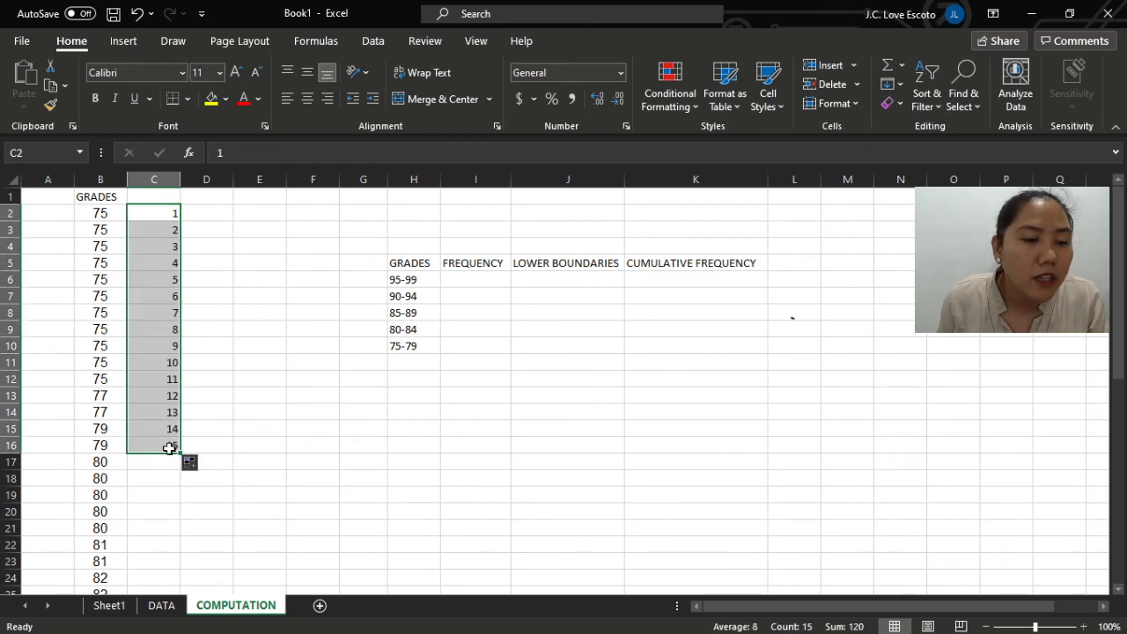
pyautogui.click(170, 446)
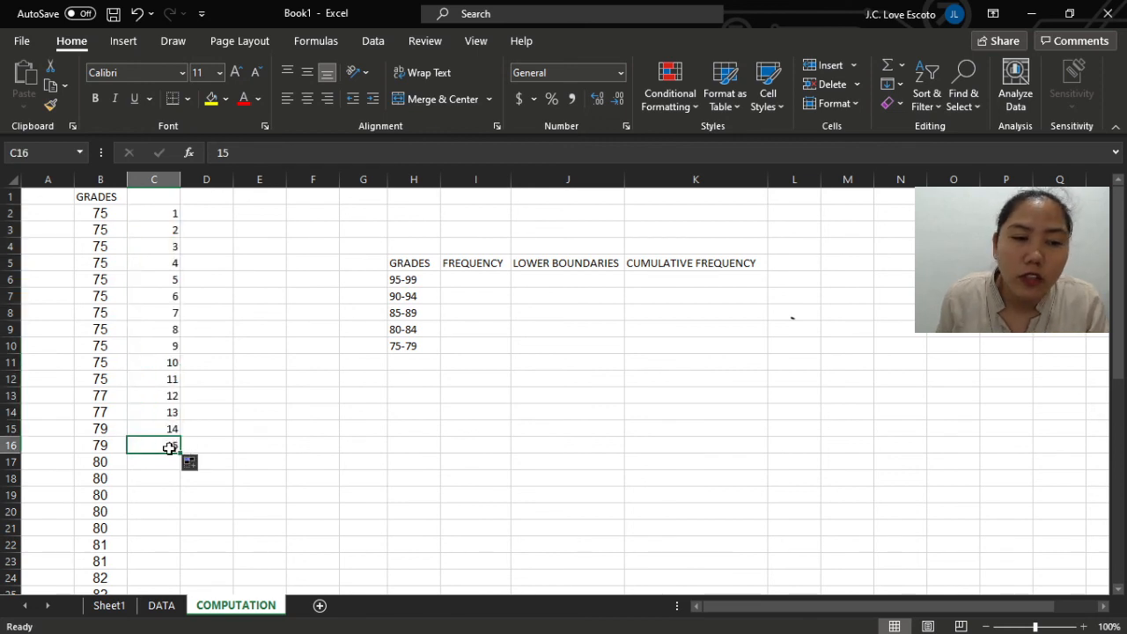
pyautogui.click(210, 99)
# - Enter 15 in I10 as the frequency of the 75-79 interval
pyautogui.click(490, 344)
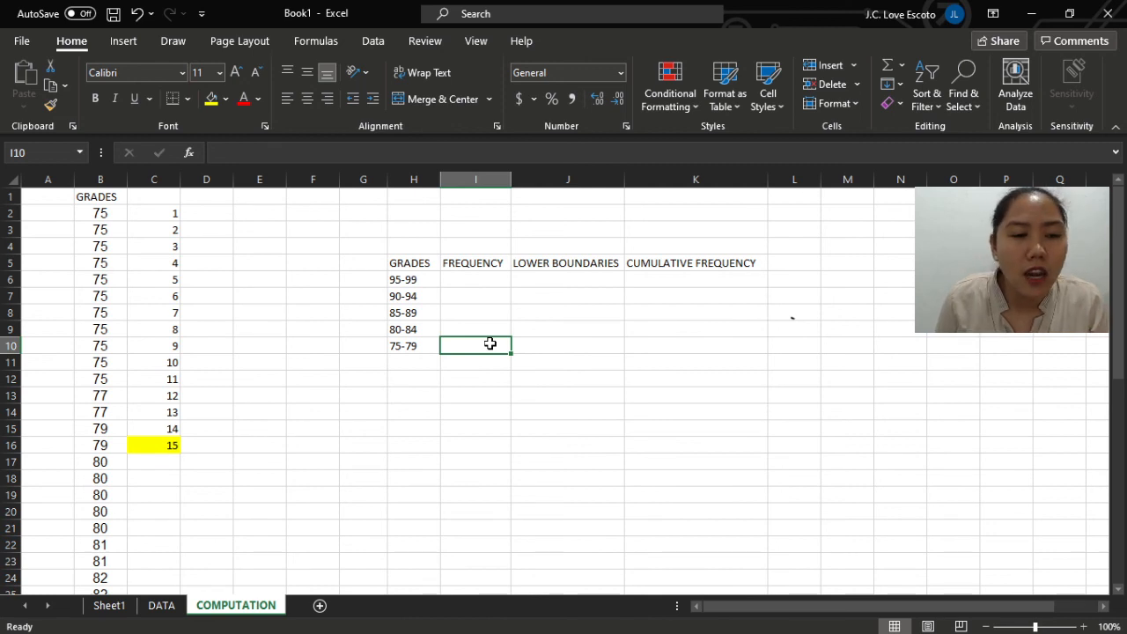
pyautogui.write('15')
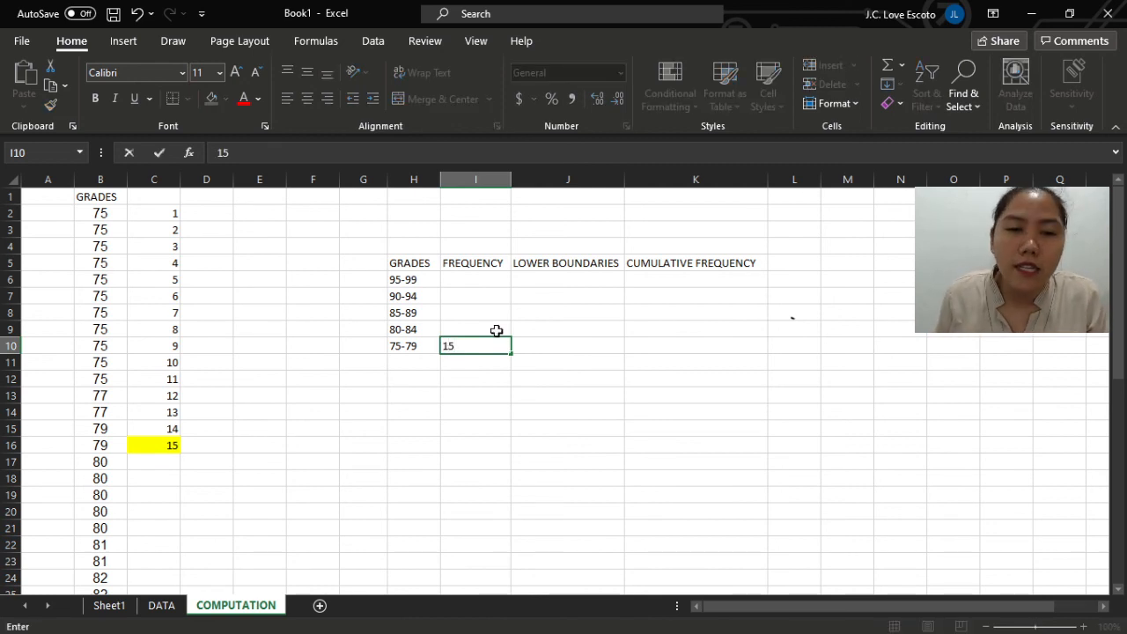
pyautogui.click(505, 330)
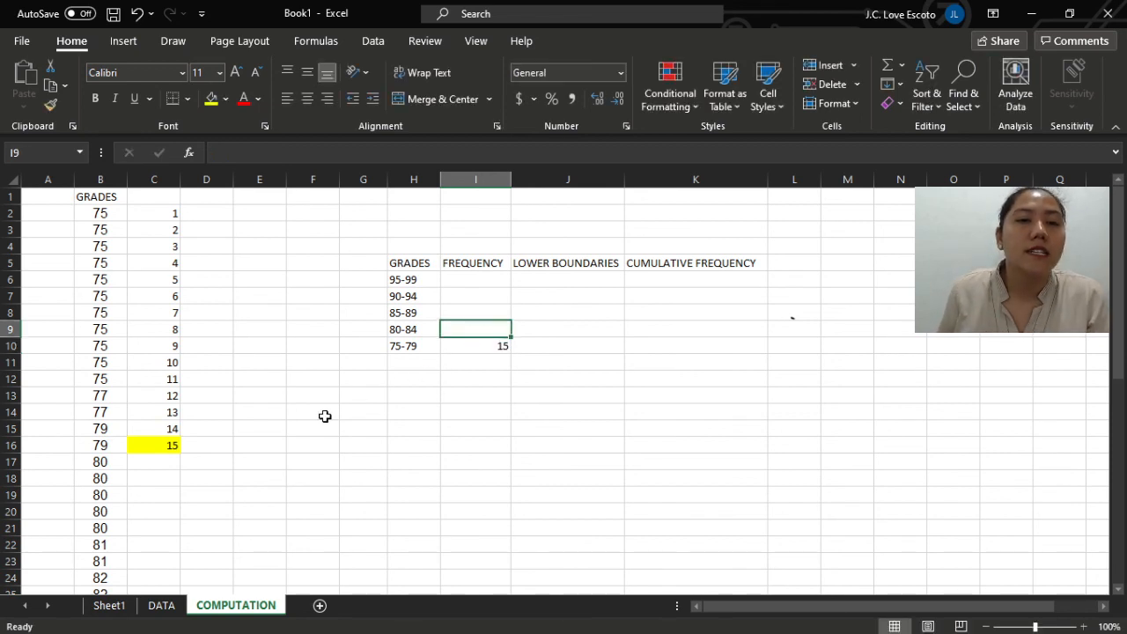
# - Number the grades from 80 to 84 as a series 1 to 13 in C17:C29 and highlight C29 yellow
pyautogui.click(175, 463)
pyautogui.write('1')
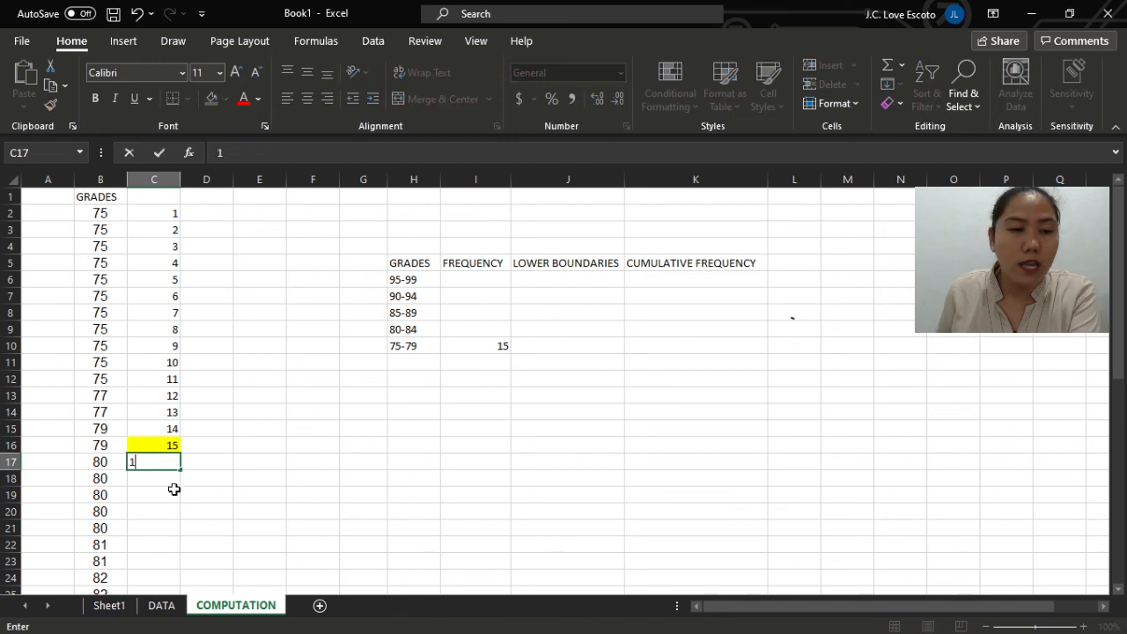
pyautogui.press('Return')
pyautogui.write('2')
pyautogui.moveTo(169, 462); pyautogui.dragTo(203, 348)
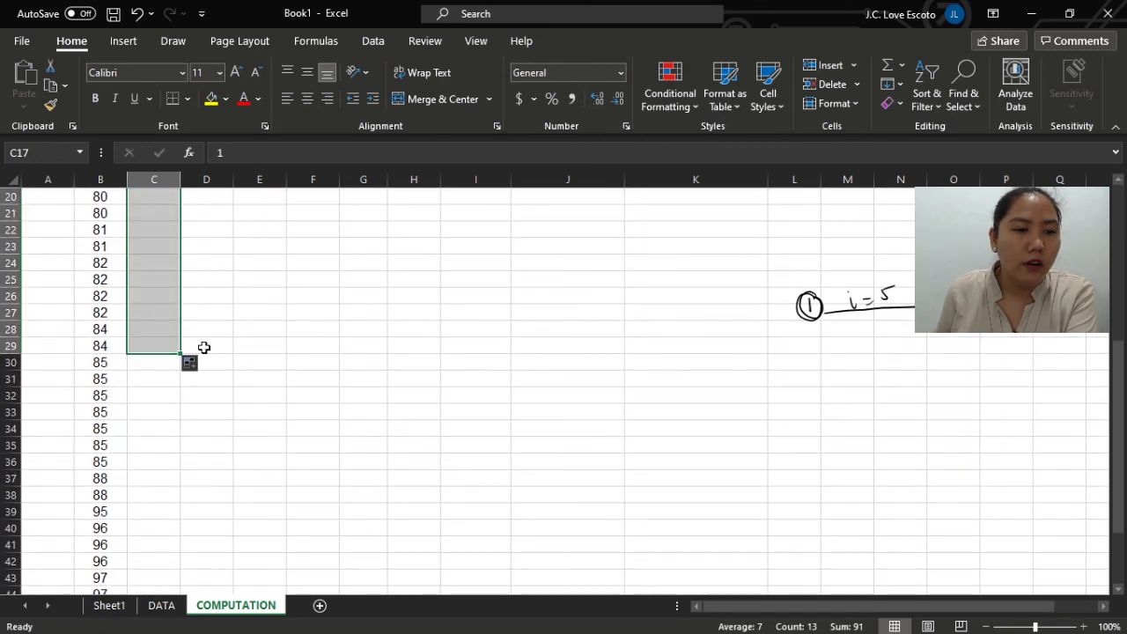
pyautogui.click(156, 342)
pyautogui.click(208, 100)
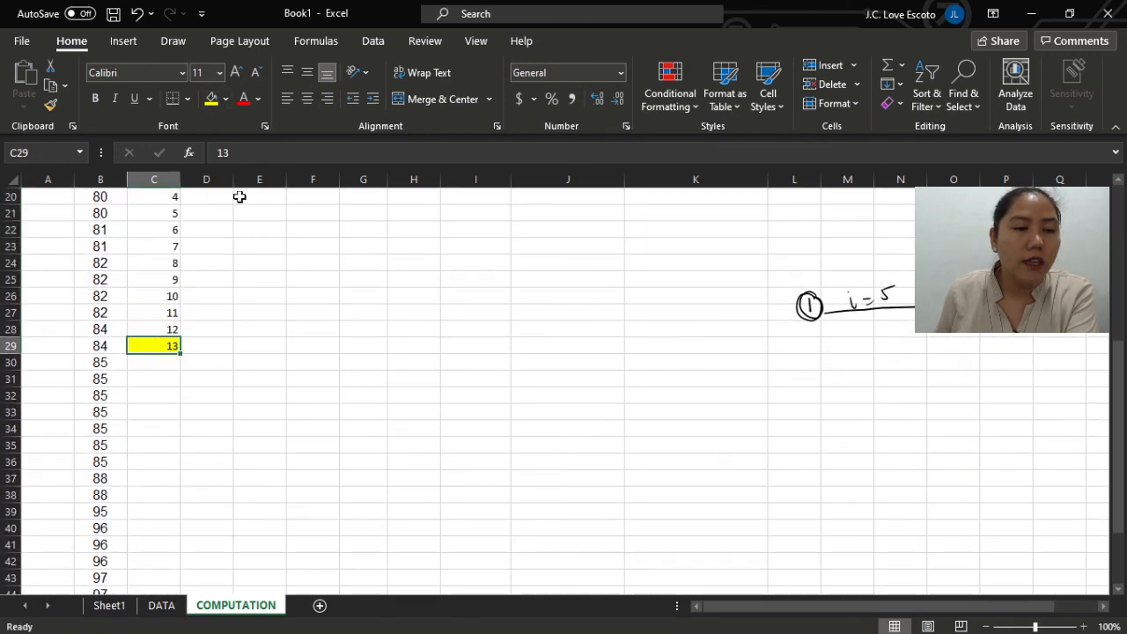
# - Enter 13 in I9 as the frequency of the 80-84 interval
pyautogui.scroll(6, 238, 196)
pyautogui.click(478, 327)
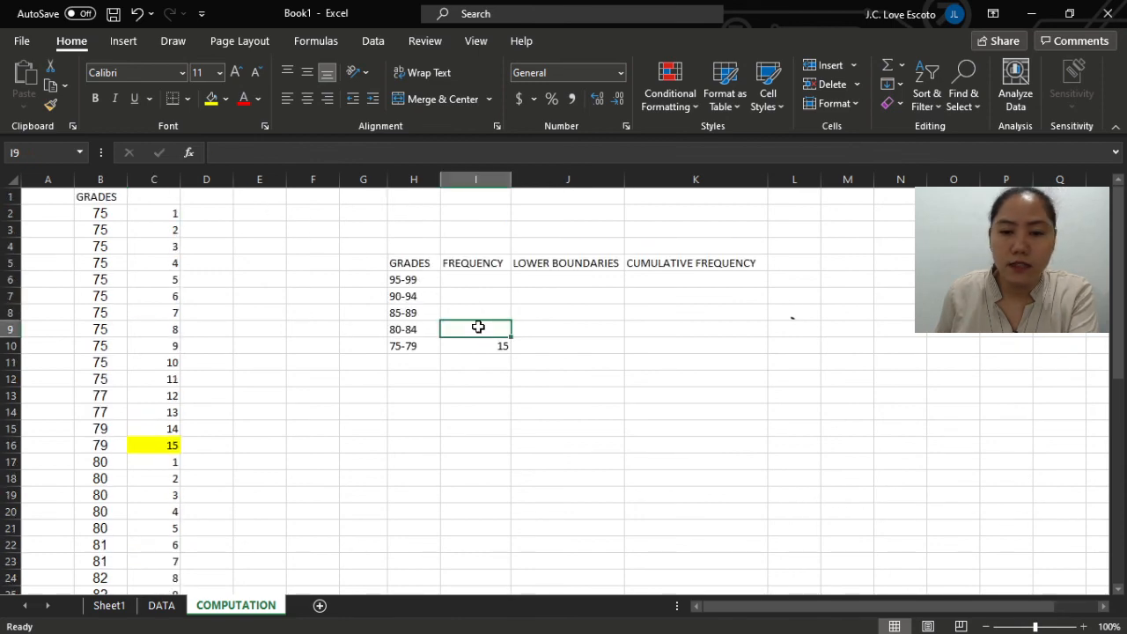
pyautogui.write('13')
pyautogui.click(460, 407)
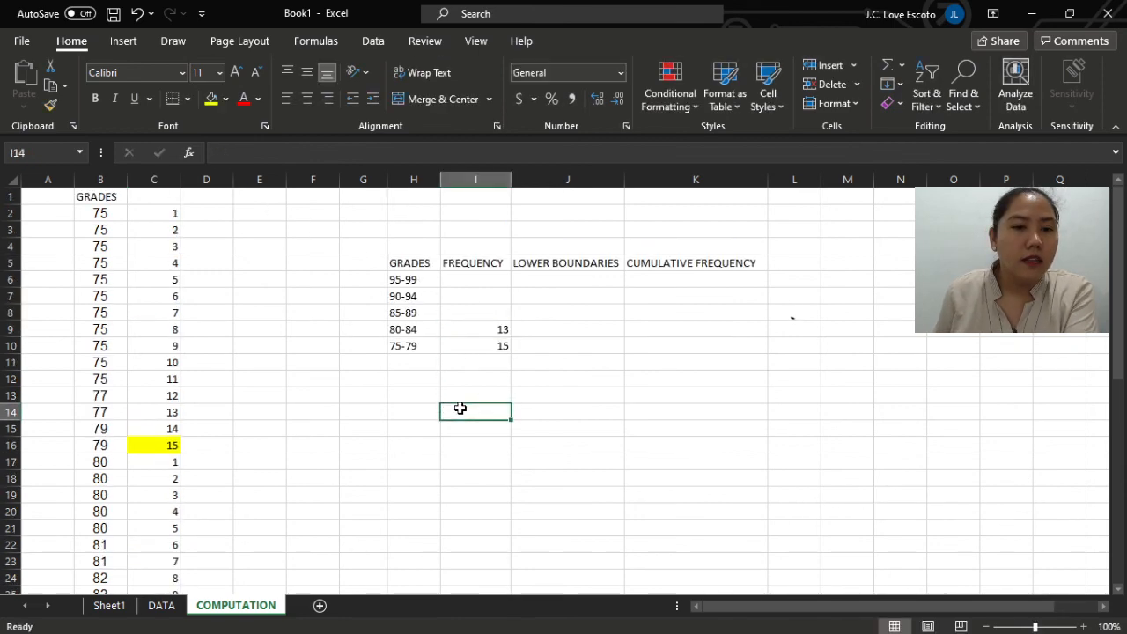
# - Number the grades from 85 to 89 as a series 1 to 9 in C30:C38 and highlight C38 yellow
pyautogui.scroll(-4, 458, 406)
pyautogui.scroll(4, 456, 405)
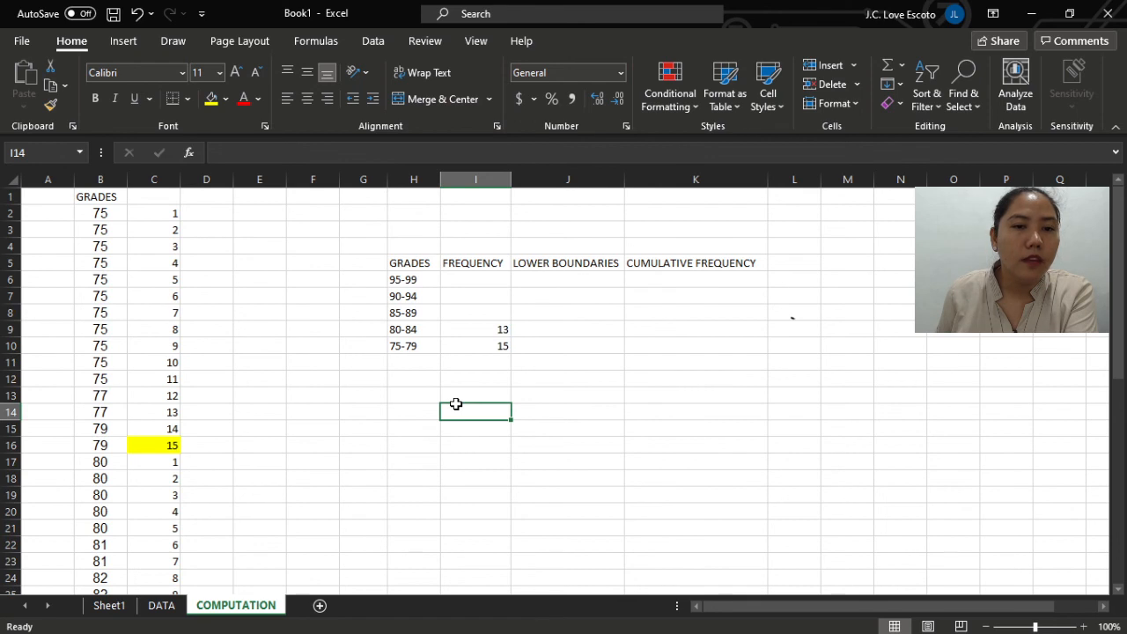
pyautogui.scroll(-6, 456, 405)
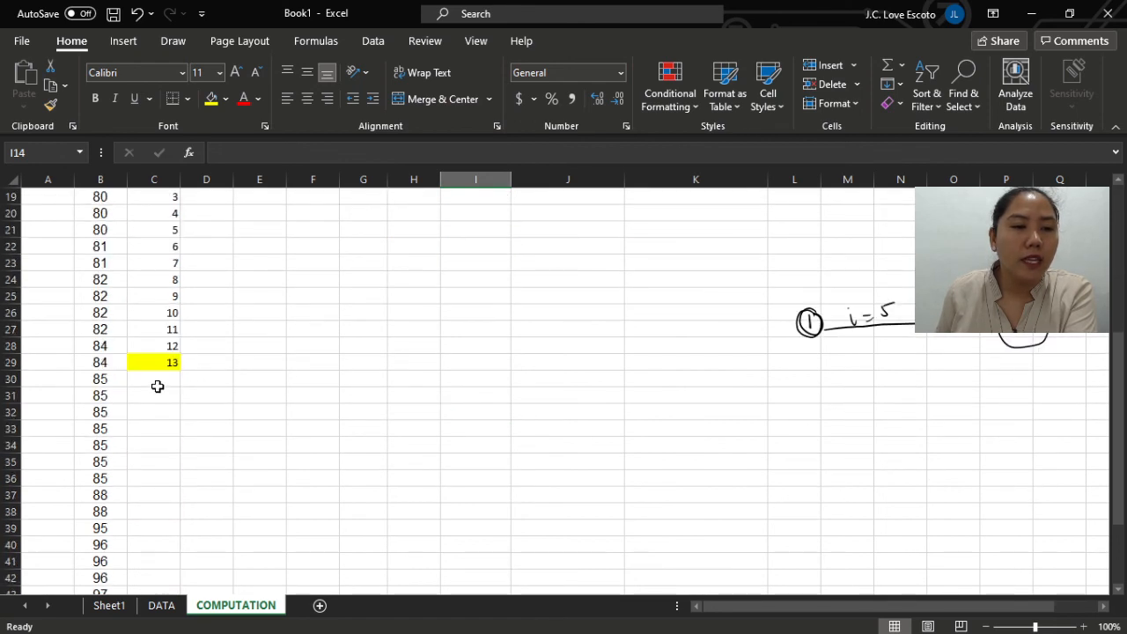
pyautogui.click(157, 383)
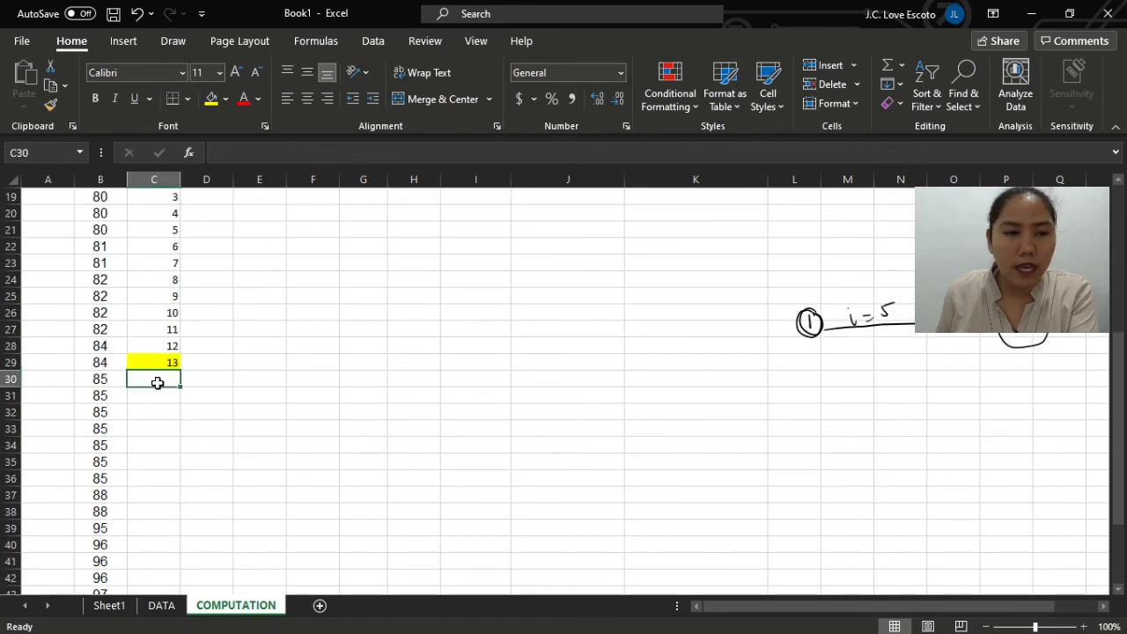
pyautogui.write('1')
pyautogui.press('Return')
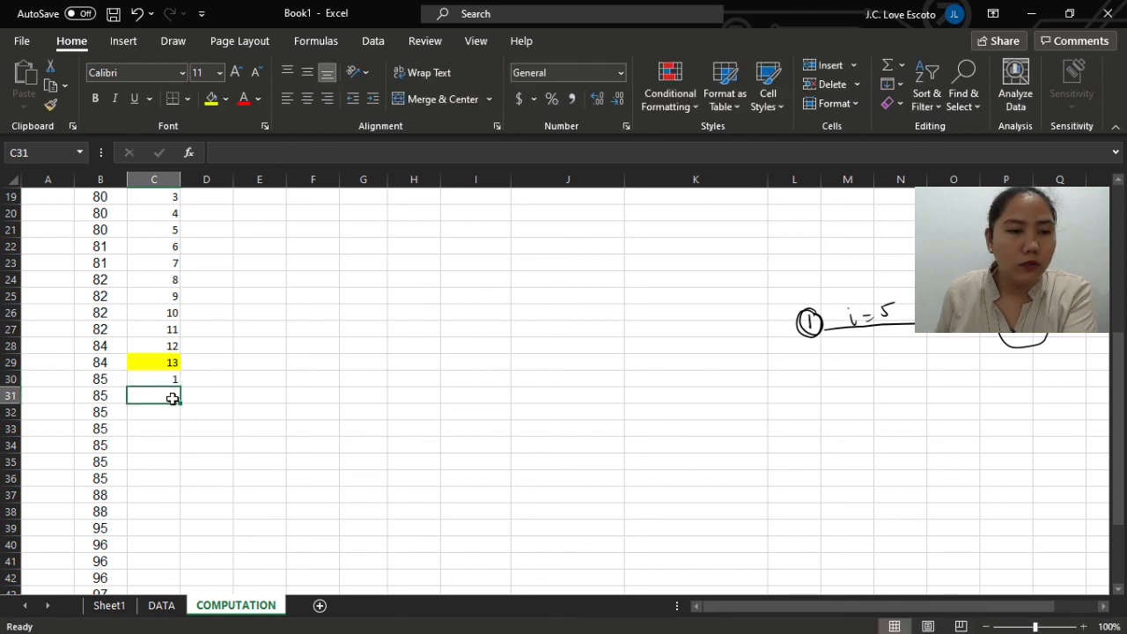
pyautogui.write('2')
pyautogui.moveTo(173, 381); pyautogui.dragTo(178, 521)
pyautogui.click(167, 513)
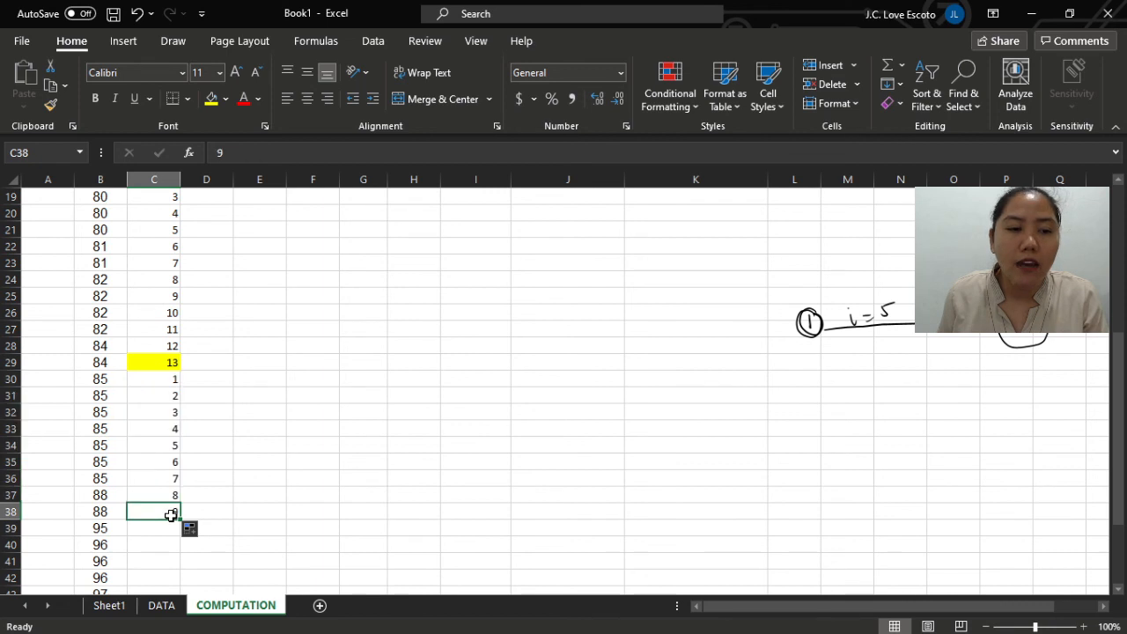
pyautogui.click(211, 98)
# - Enter 9 in I8 as the frequency of the 85-89 interval
pyautogui.scroll(4, 390, 387)
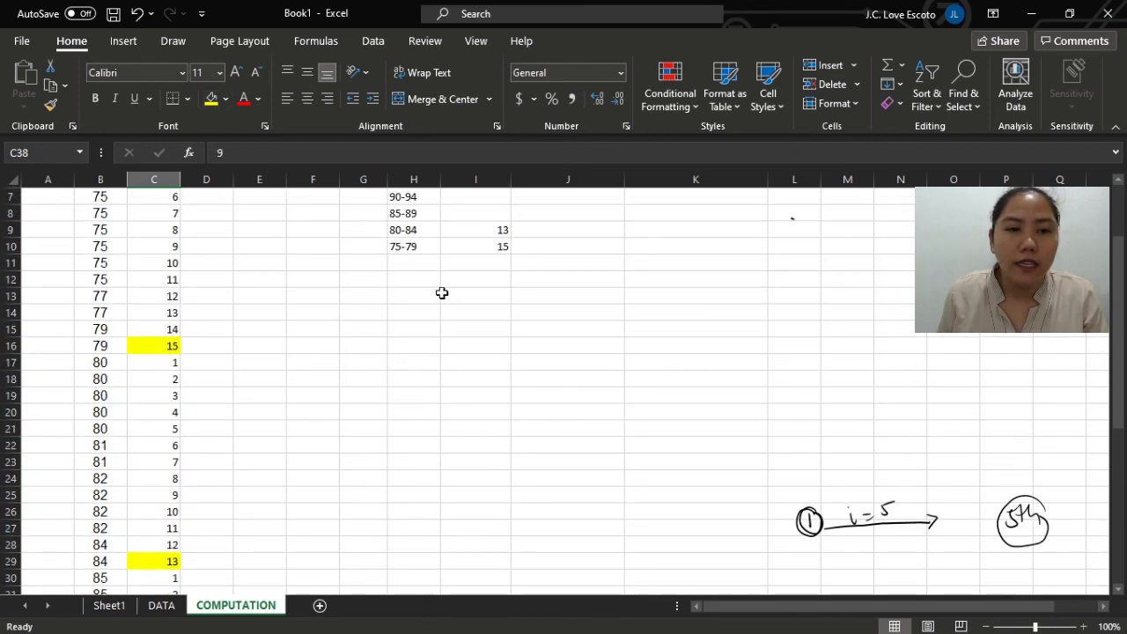
pyautogui.click(472, 219)
pyautogui.write('9')
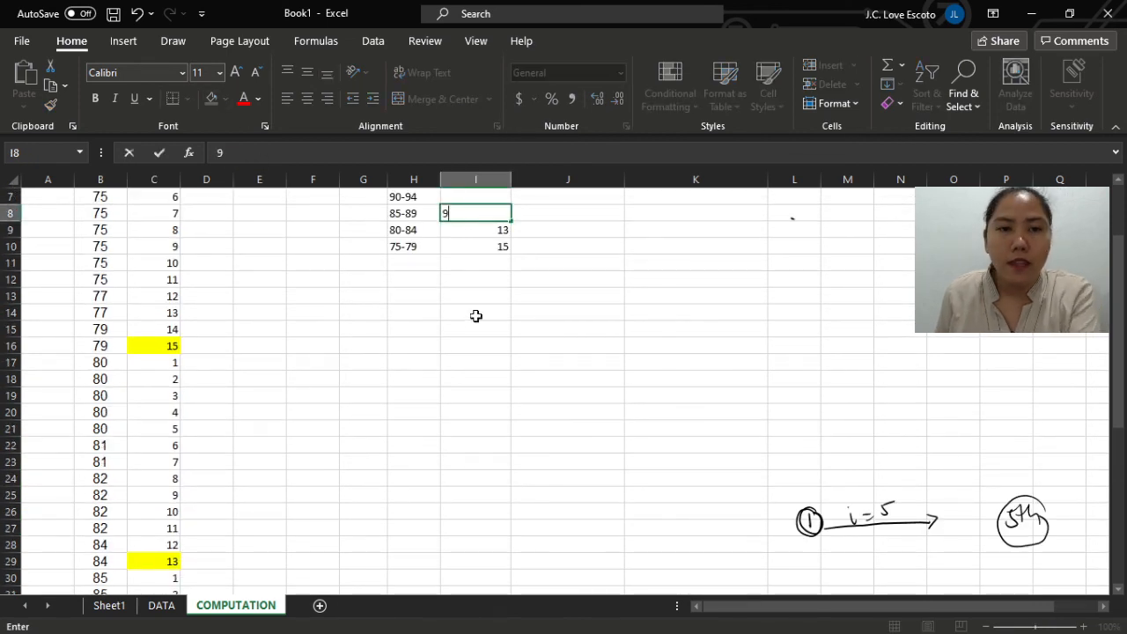
pyautogui.click(475, 326)
# - Check the remaining grades in column B for values in the 90-94 interval and enter 0 as its frequency in I7
pyautogui.click(466, 201)
pyautogui.scroll(-7, 292, 364)
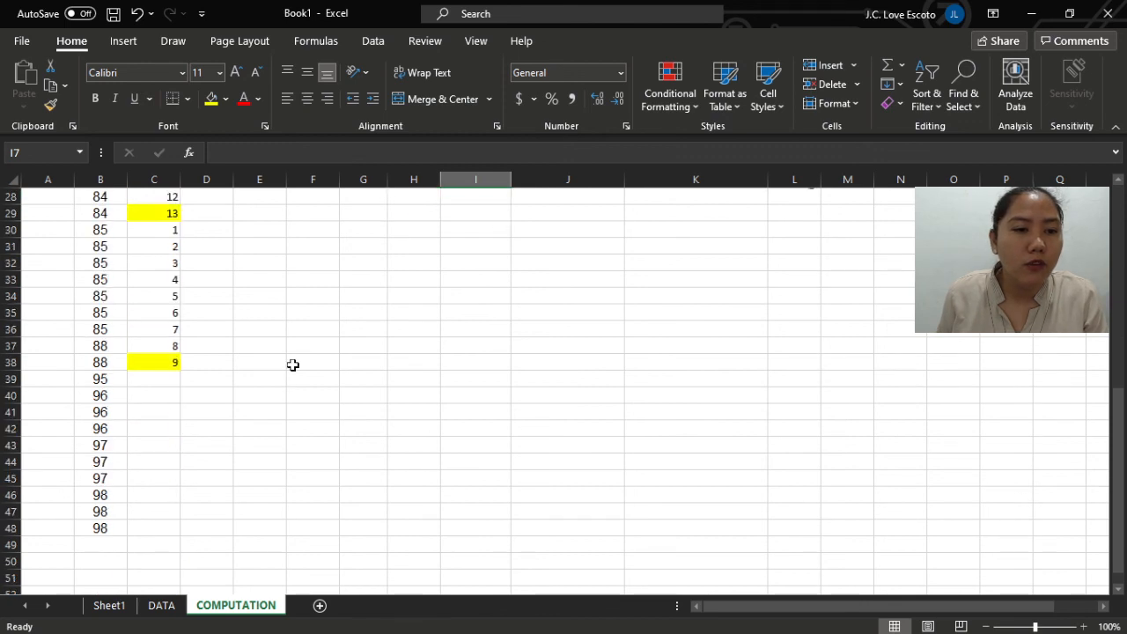
pyautogui.moveTo(138, 377); pyautogui.dragTo(141, 533)
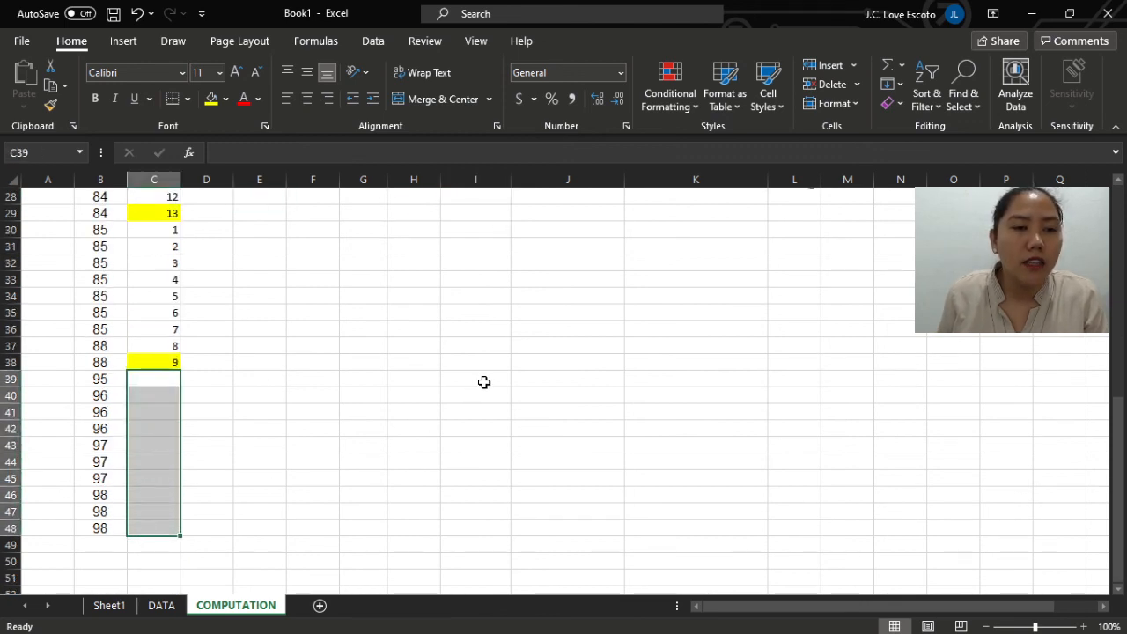
pyautogui.scroll(9, 484, 382)
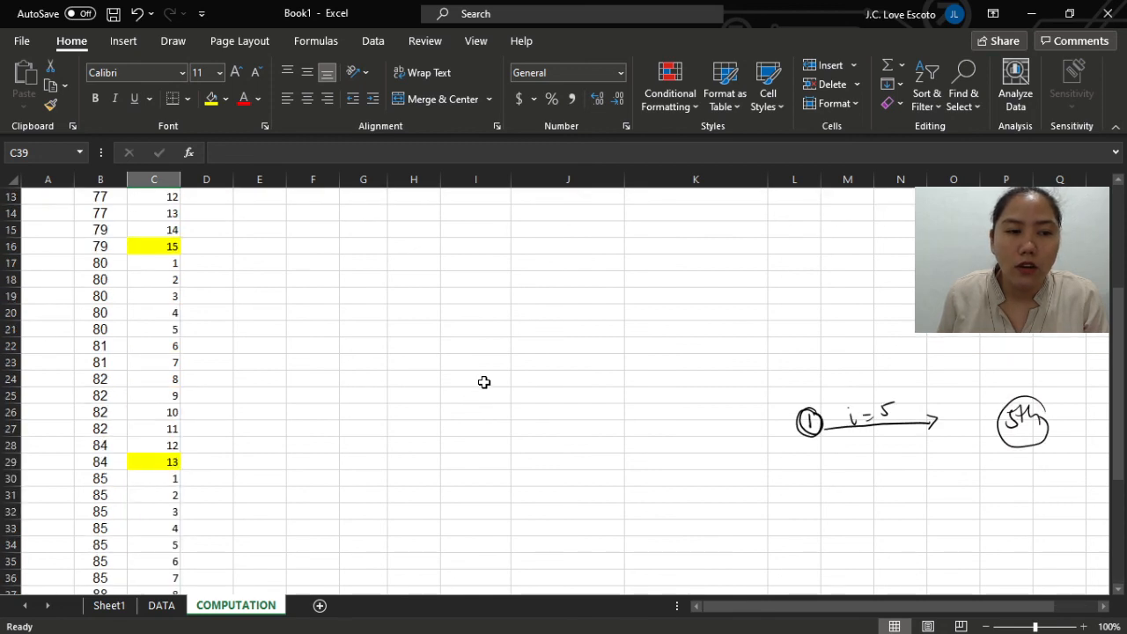
pyautogui.click(496, 296)
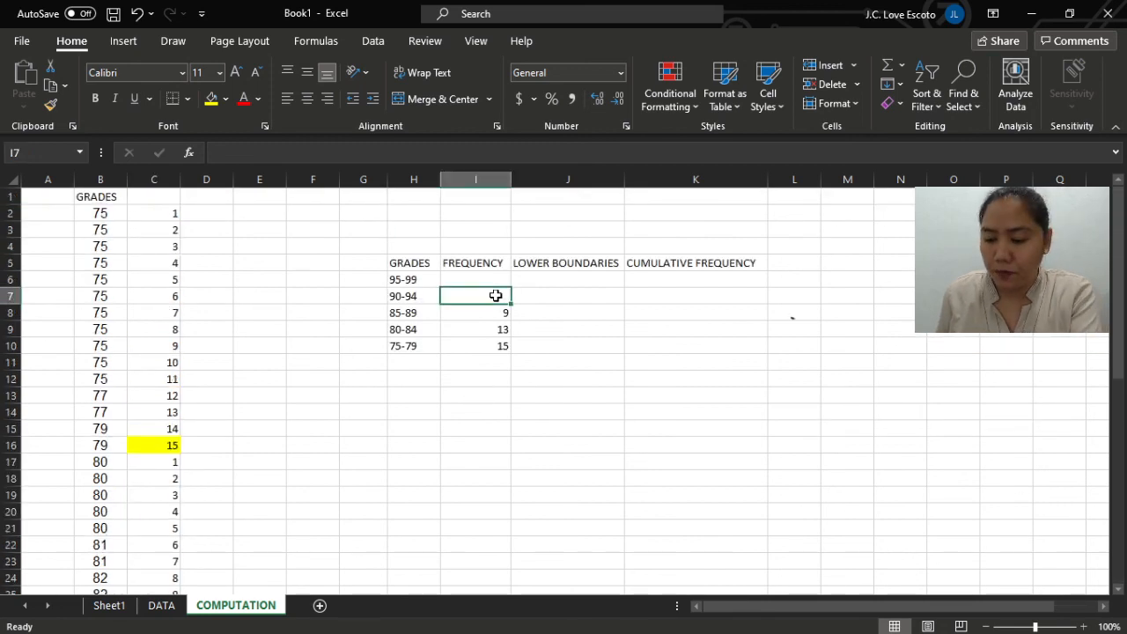
pyautogui.write('0')
pyautogui.click(537, 328)
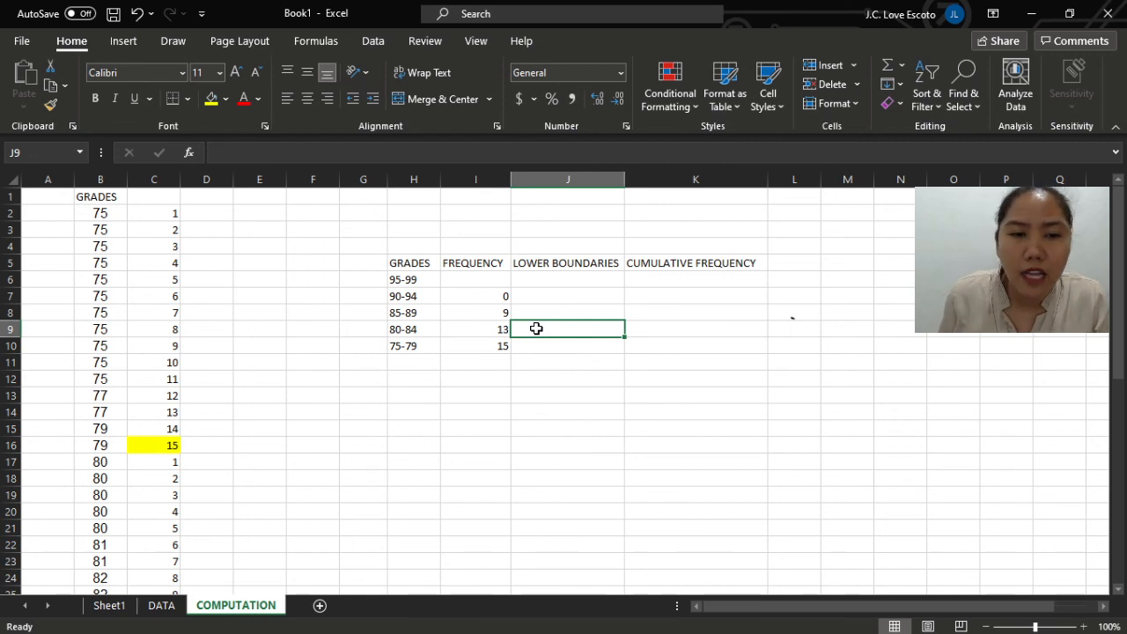
pyautogui.click(503, 295)
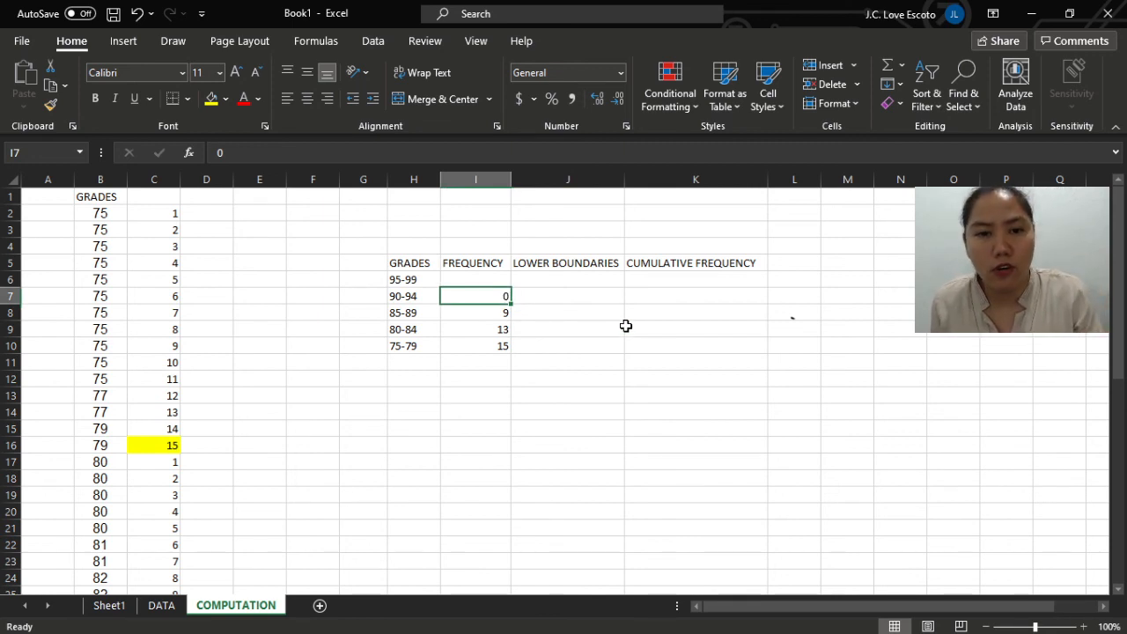
pyautogui.click(486, 281)
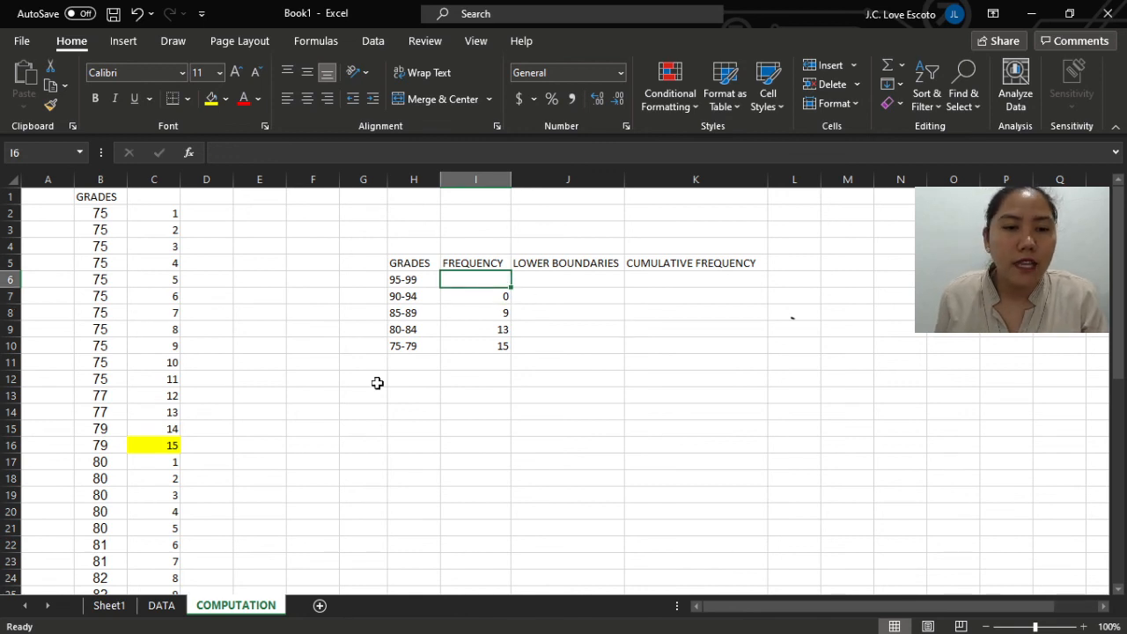
# - Number the grades from 95 to 98 as a series 1 to 10 in C39:C48 and highlight C48 yellow
pyautogui.scroll(-10, 378, 382)
pyautogui.click(177, 336)
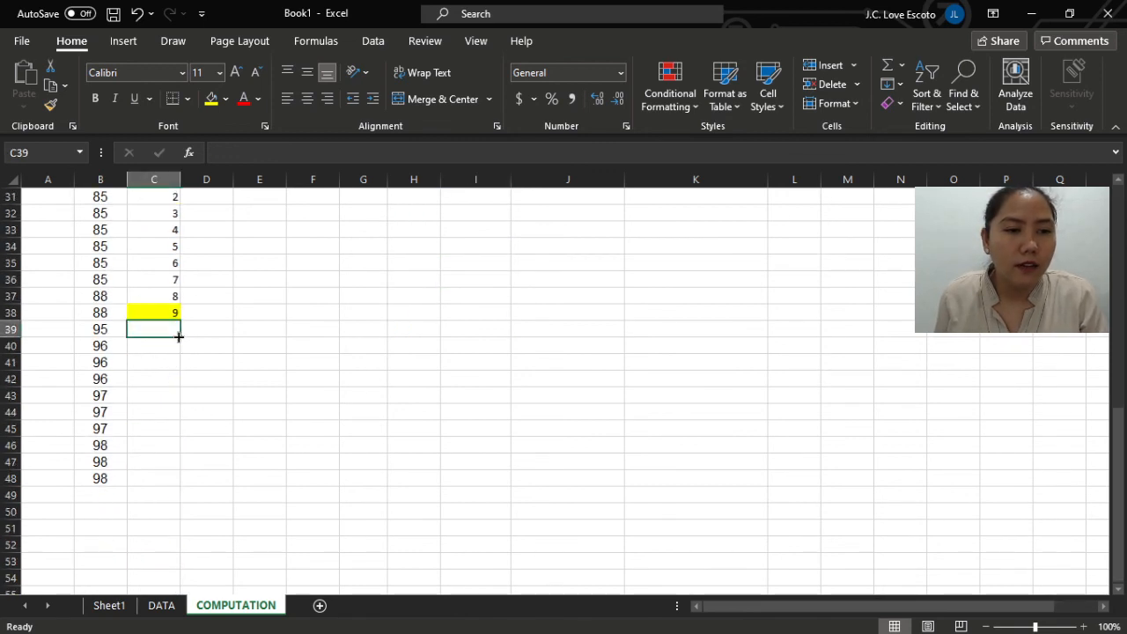
pyautogui.write('1')
pyautogui.press('Return')
pyautogui.write('2')
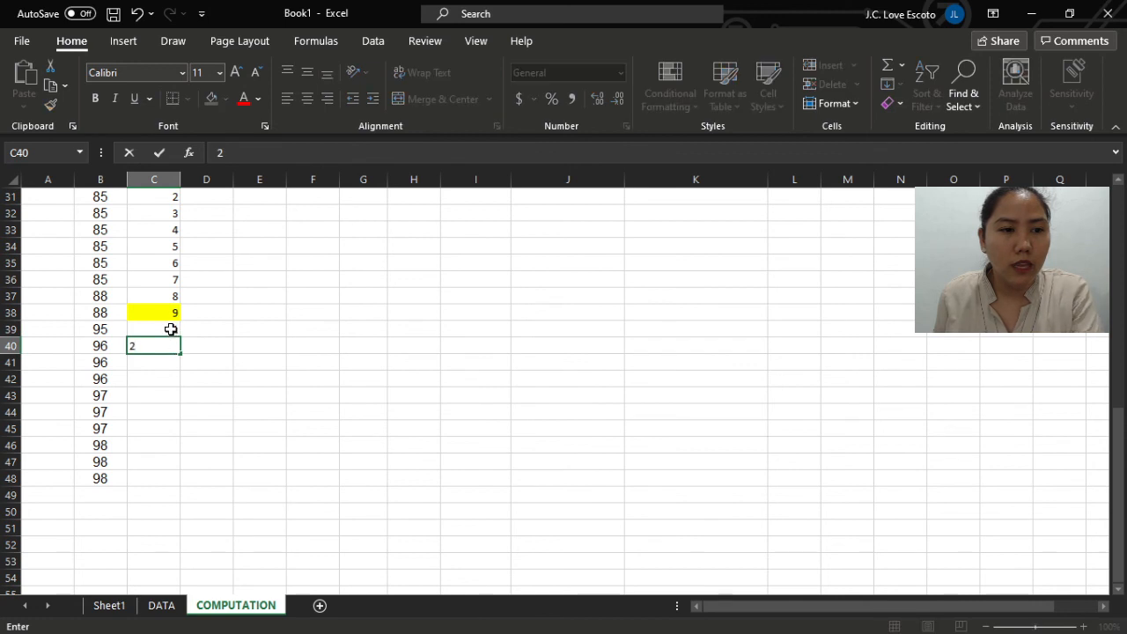
pyautogui.click(170, 328)
pyautogui.moveTo(172, 340); pyautogui.dragTo(178, 483)
pyautogui.click(150, 479)
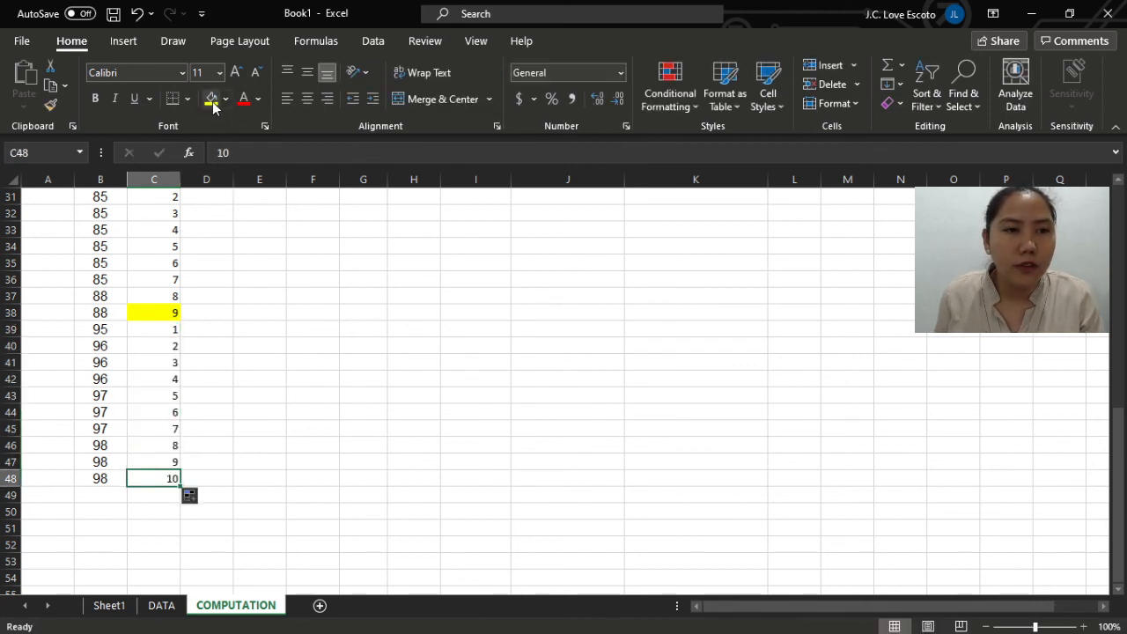
pyautogui.click(213, 98)
# - Enter 10 in I6 as the frequency of the 95-99 interval
pyautogui.scroll(10, 312, 271)
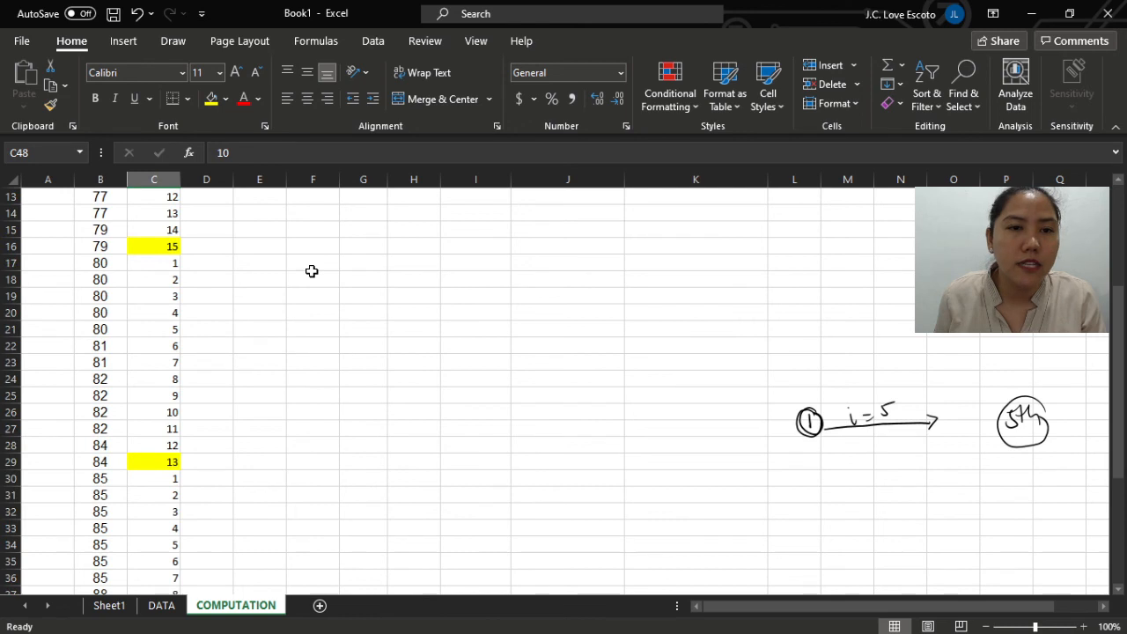
pyautogui.click(474, 278)
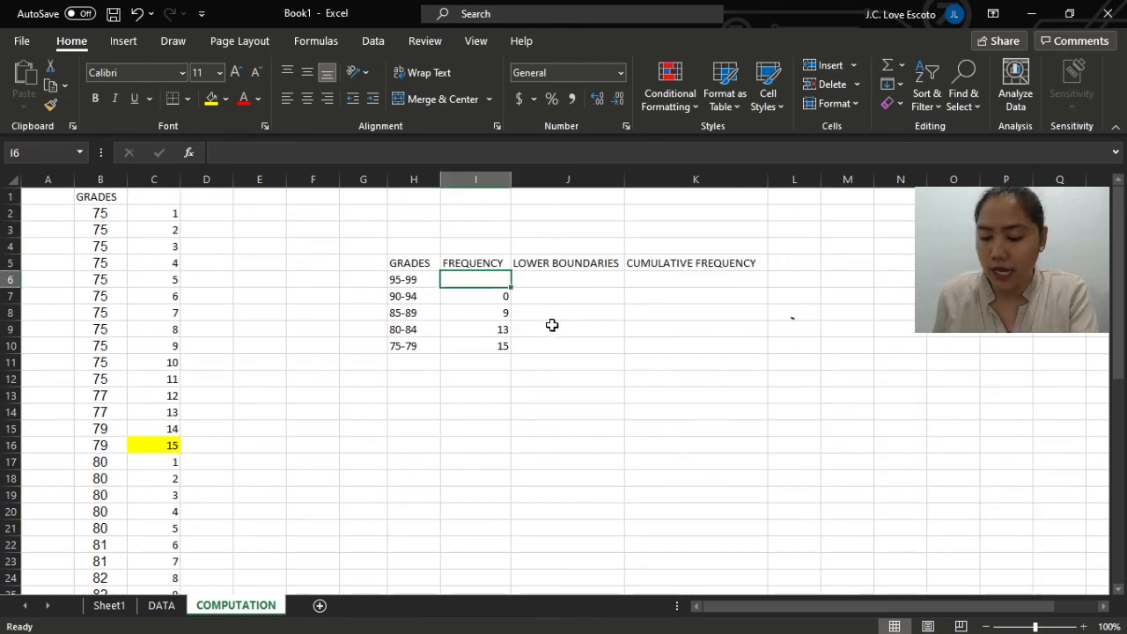
pyautogui.write('10')
pyautogui.click(558, 359)
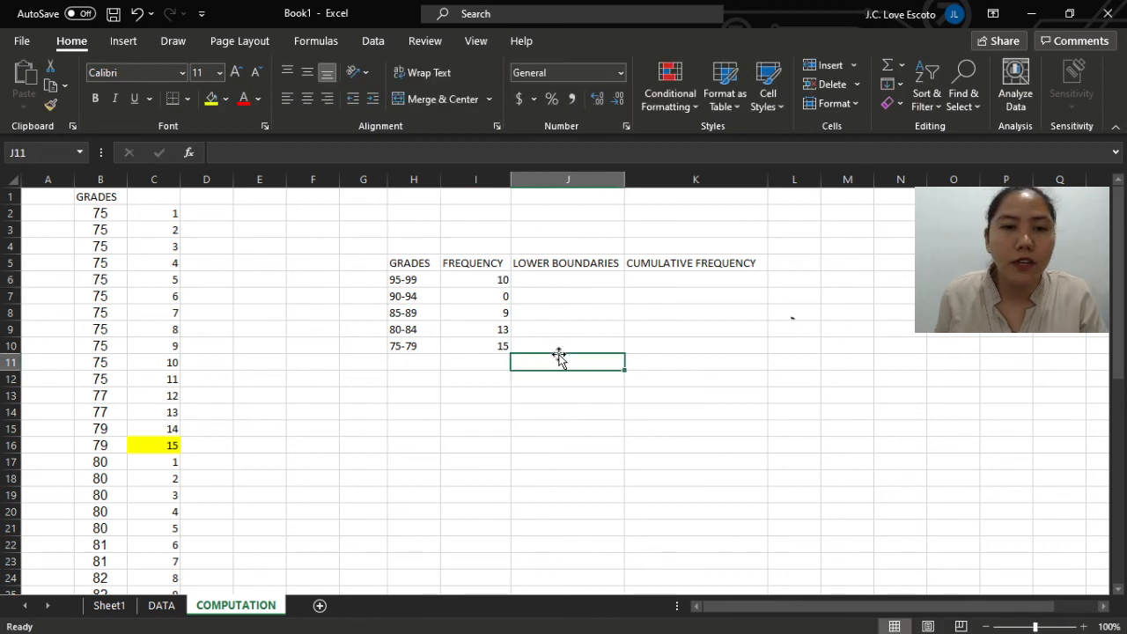
# - Handwrite the lower boundary calculation 95 - 0.5 = 94.5 for the 95-99 interval on the empty area below the table
pyautogui.click(472, 362)
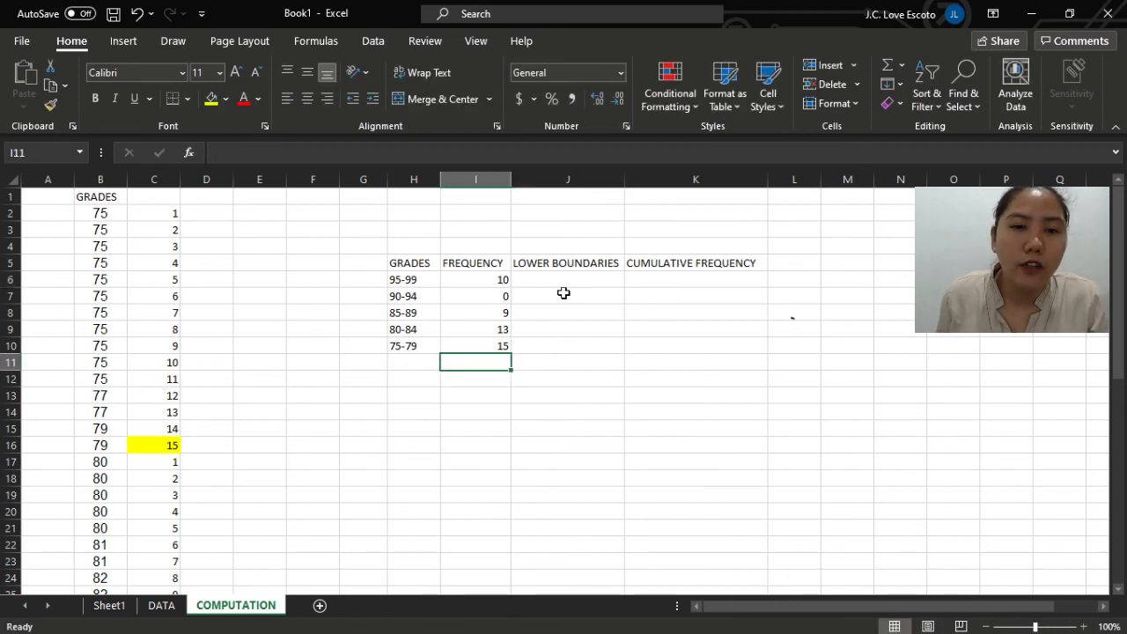
pyautogui.moveTo(571, 276); pyautogui.dragTo(574, 346)
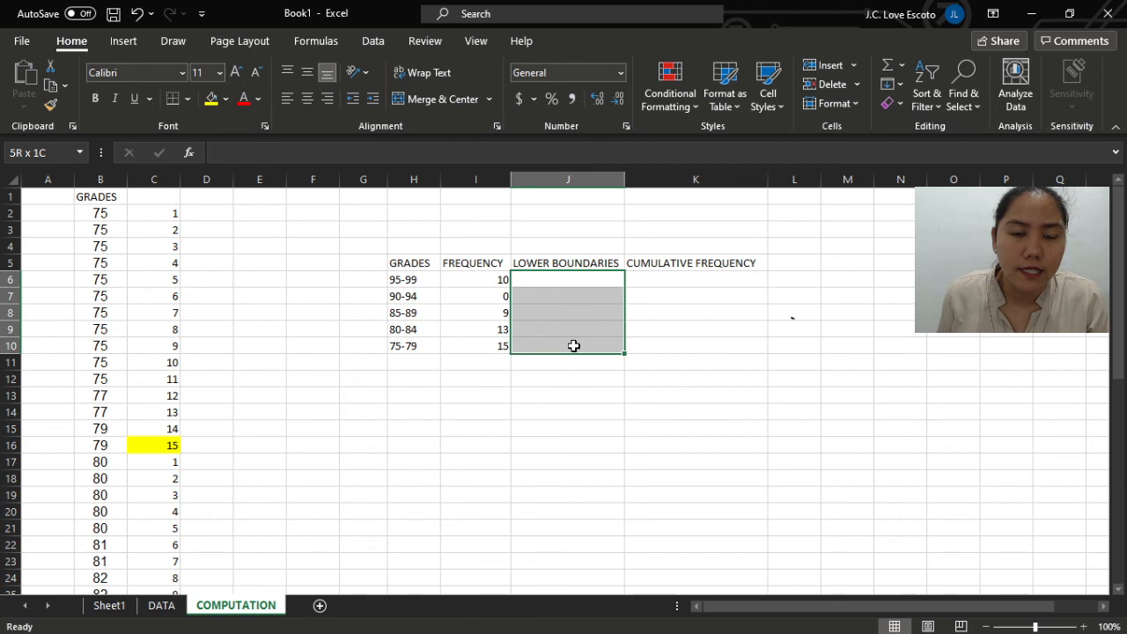
pyautogui.click(571, 280)
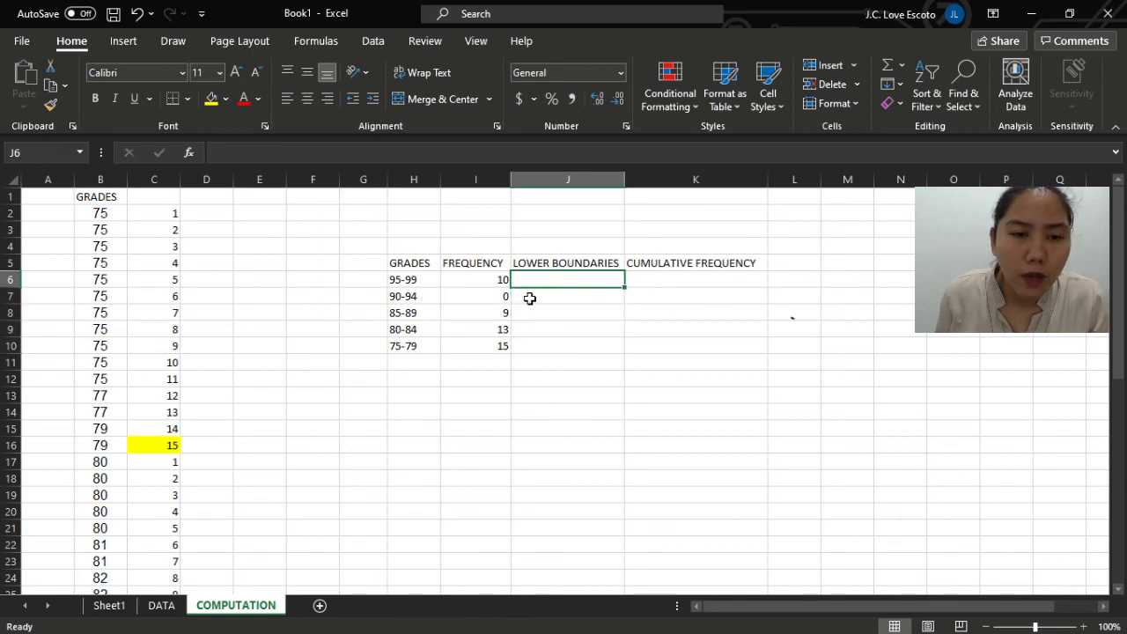
pyautogui.click(403, 282)
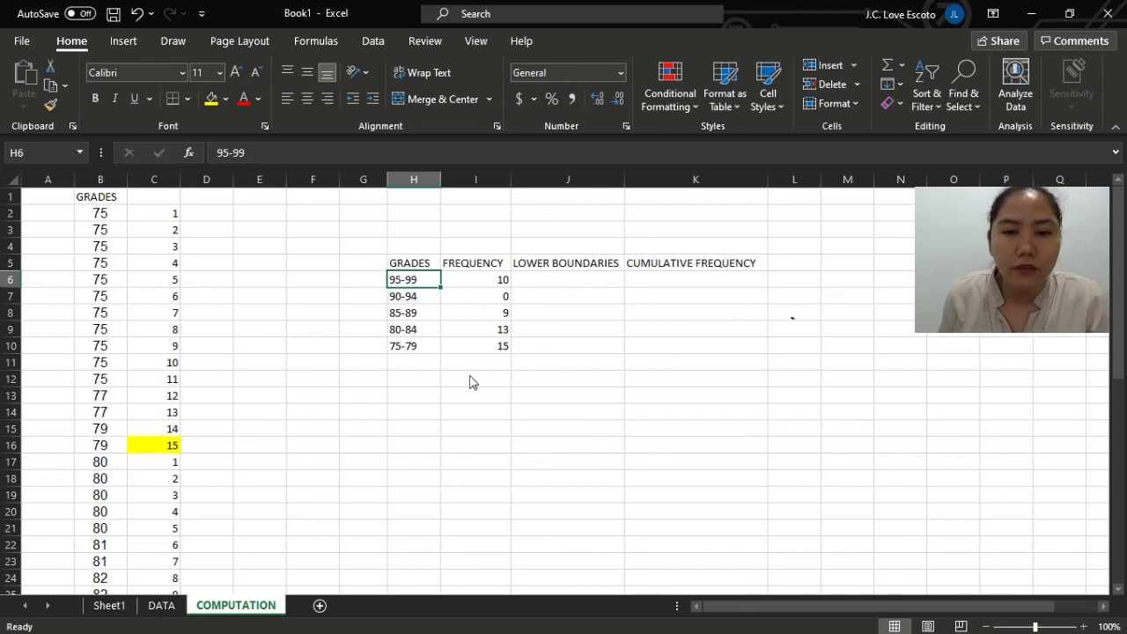
pyautogui.moveTo(629, 382)
pyautogui.mouseDown()
pyautogui.moveTo(625, 414)
pyautogui.moveTo(646, 412)
pyautogui.moveTo(666, 375)
pyautogui.mouseUp()
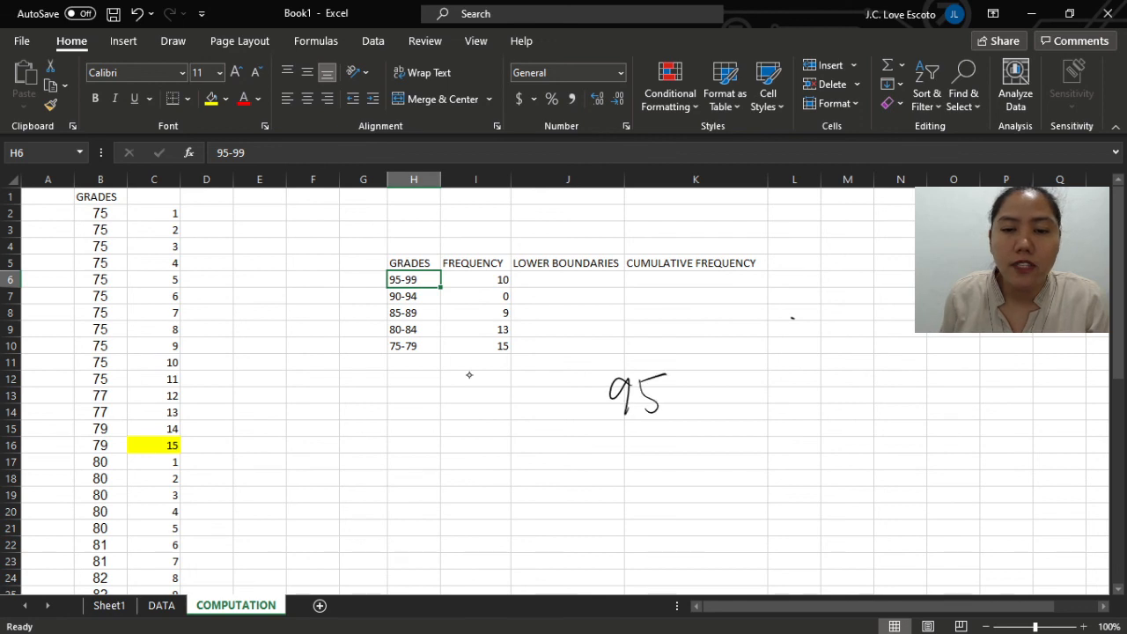
pyautogui.moveTo(759, 368)
pyautogui.mouseDown()
pyautogui.moveTo(747, 402)
pyautogui.moveTo(762, 368)
pyautogui.moveTo(801, 401)
pyautogui.moveTo(837, 362)
pyautogui.moveTo(888, 390)
pyautogui.mouseUp()
pyautogui.click(774, 400)
pyautogui.moveTo(856, 402); pyautogui.dragTo(888, 399)
pyautogui.moveTo(935, 372); pyautogui.dragTo(930, 412)
pyautogui.moveTo(942, 370)
pyautogui.mouseDown()
pyautogui.moveTo(962, 393)
pyautogui.moveTo(949, 416)
pyautogui.mouseUp()
pyautogui.click(971, 405)
pyautogui.moveTo(988, 370); pyautogui.dragTo(985, 403)
pyautogui.moveTo(988, 369); pyautogui.dragTo(1010, 364)
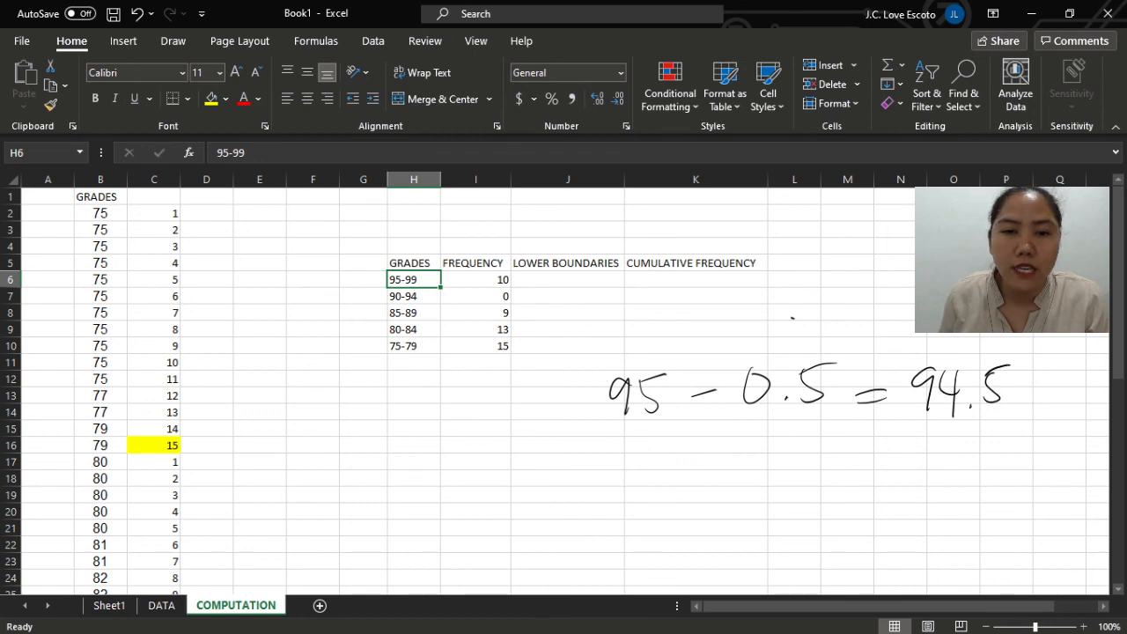
# - Enter the lower boundaries 94.5, 89.5, 84.5, 79.5 and 74.5 in J6:J10
pyautogui.click(568, 282)
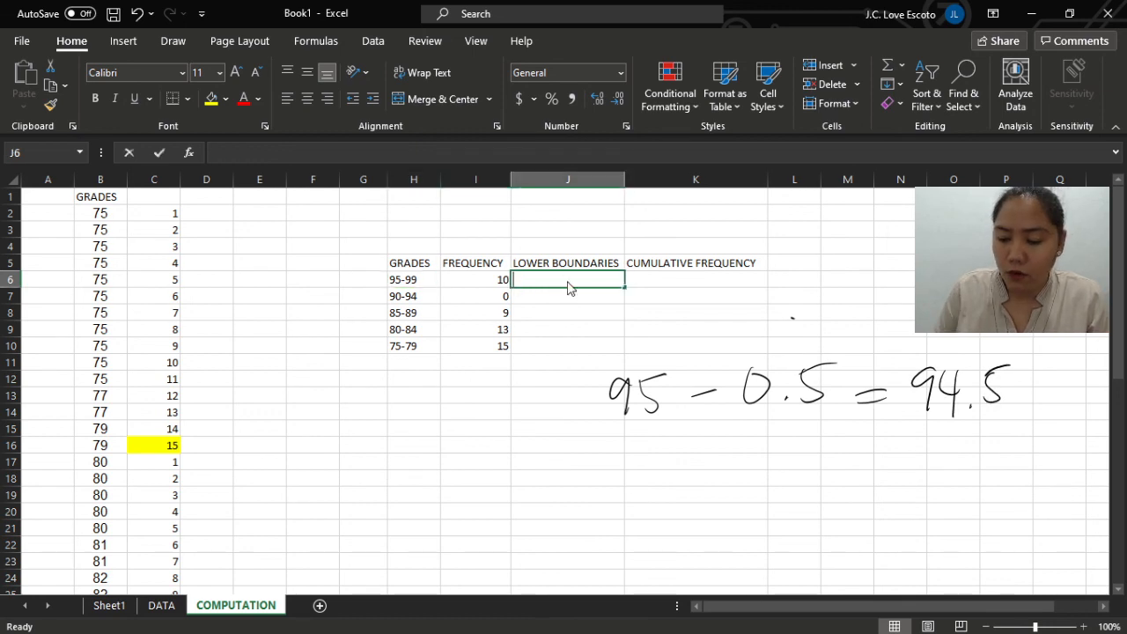
pyautogui.write('94.5')
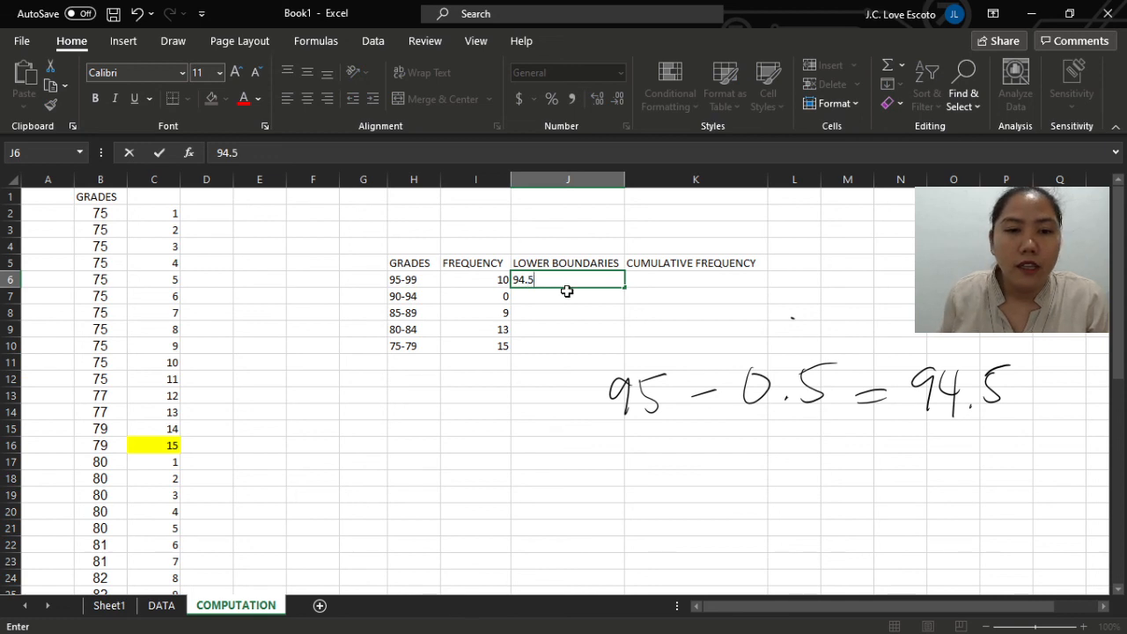
pyautogui.press('Return')
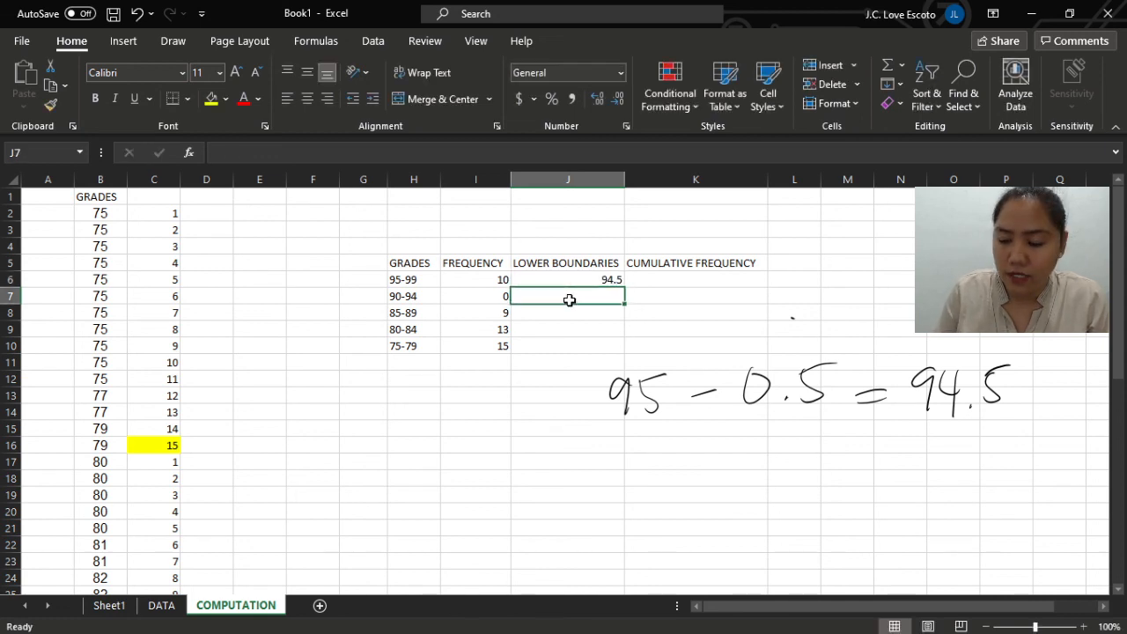
pyautogui.write('89.5')
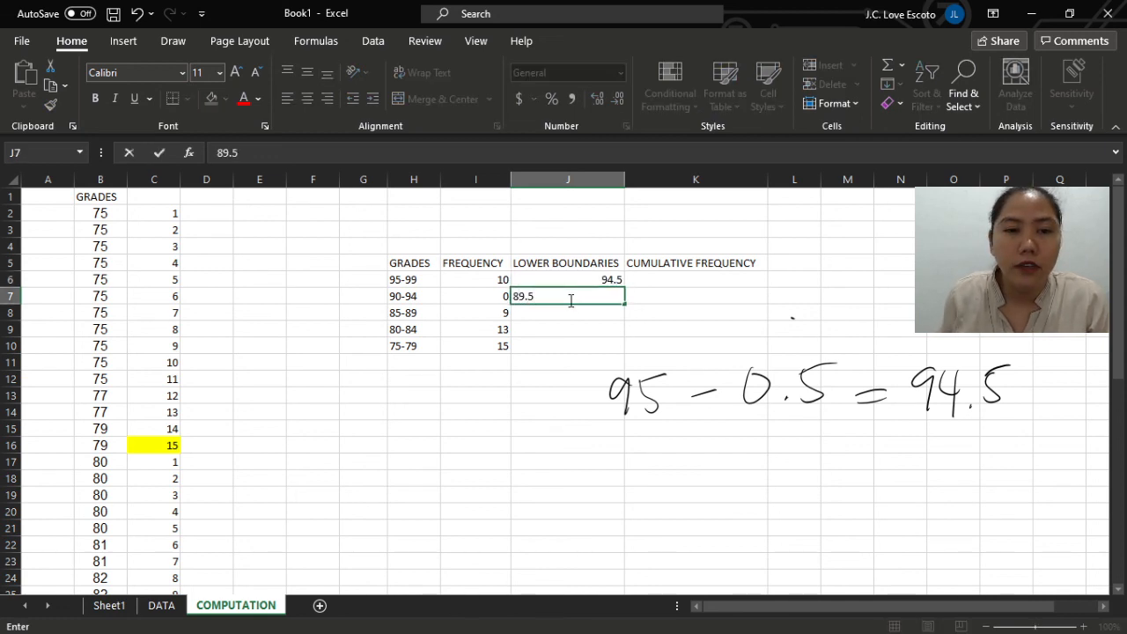
pyautogui.click(571, 312)
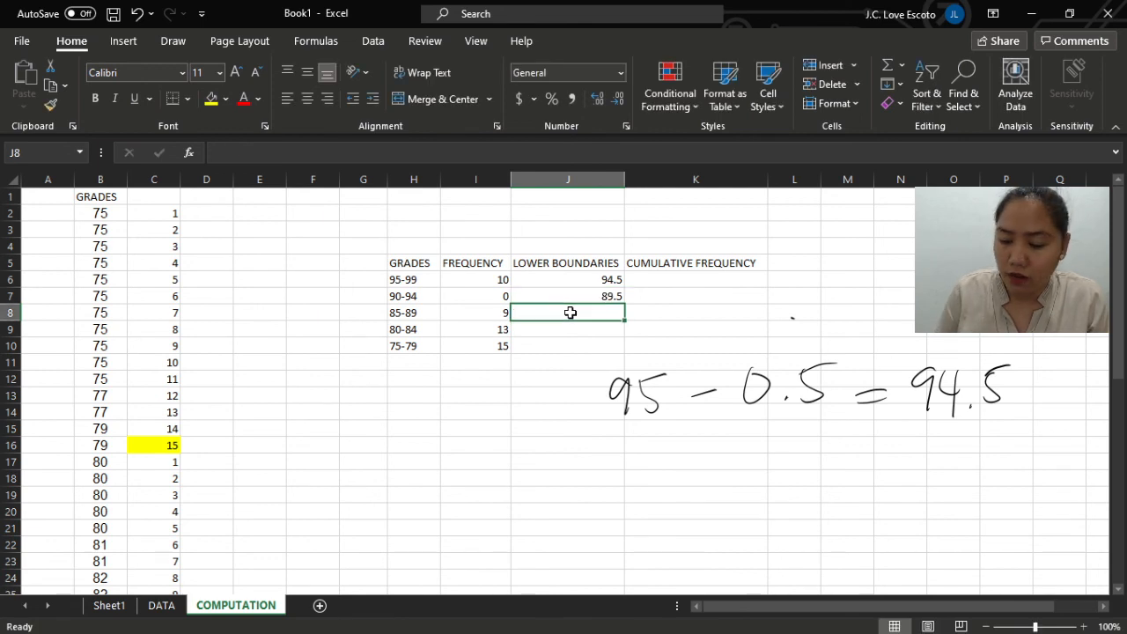
pyautogui.write('84')
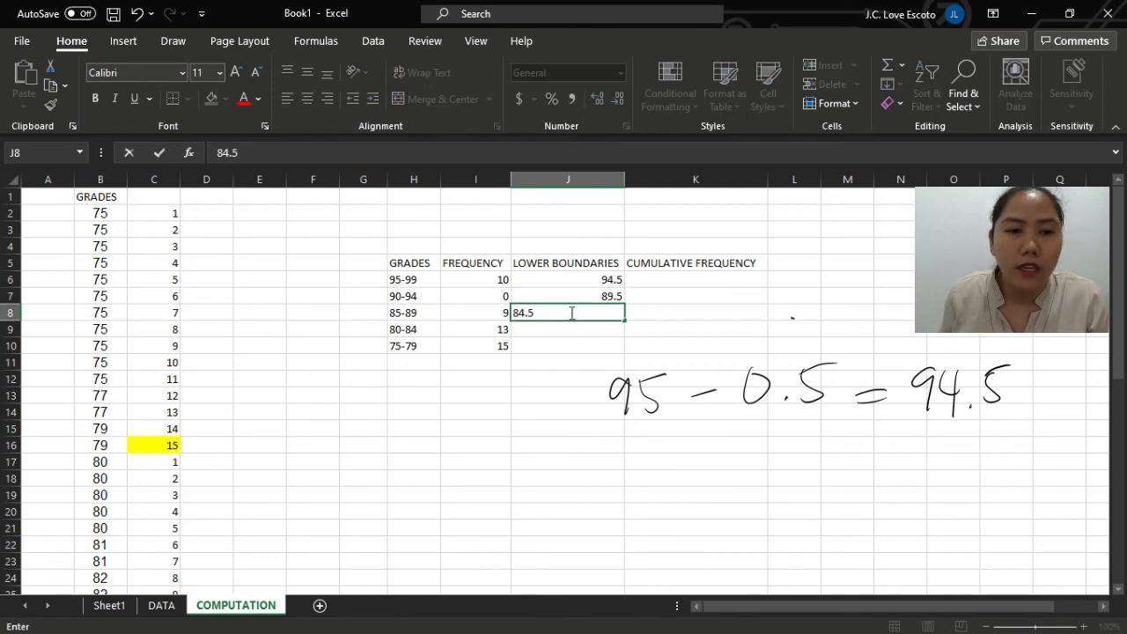
pyautogui.write('.5')
pyautogui.click(559, 331)
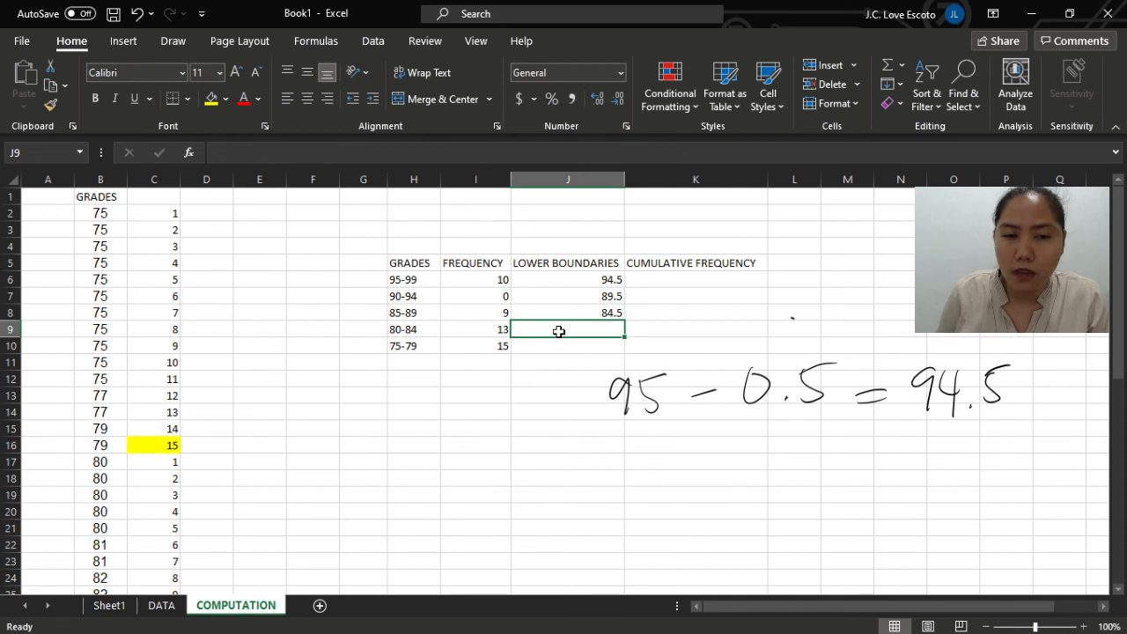
pyautogui.write('79.5')
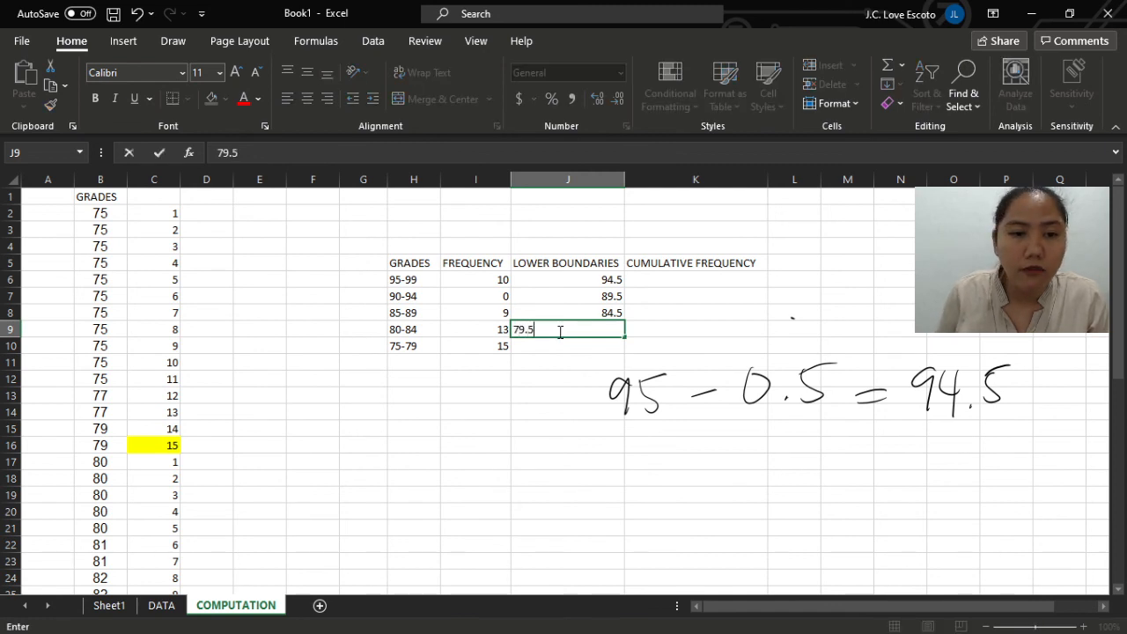
pyautogui.click(559, 347)
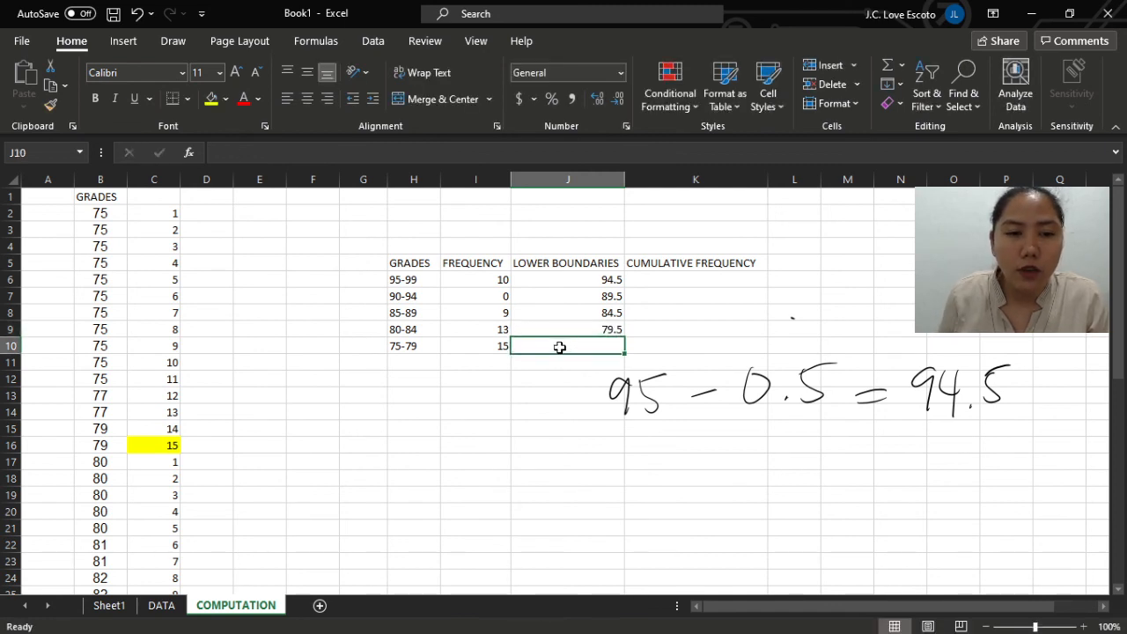
pyautogui.write('74.5')
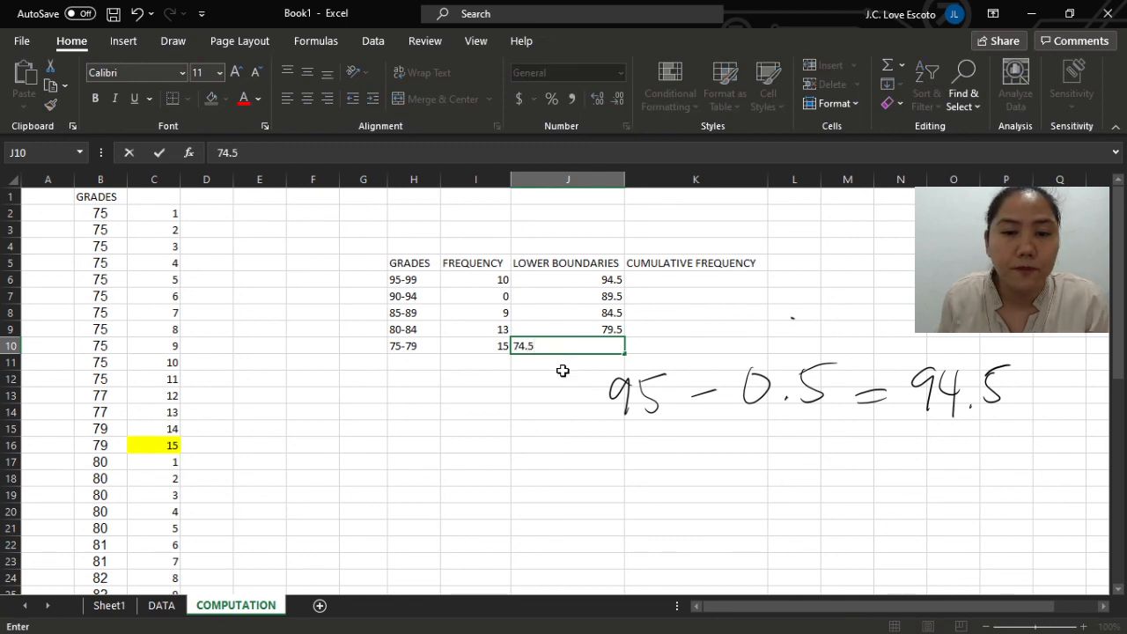
pyautogui.click(563, 376)
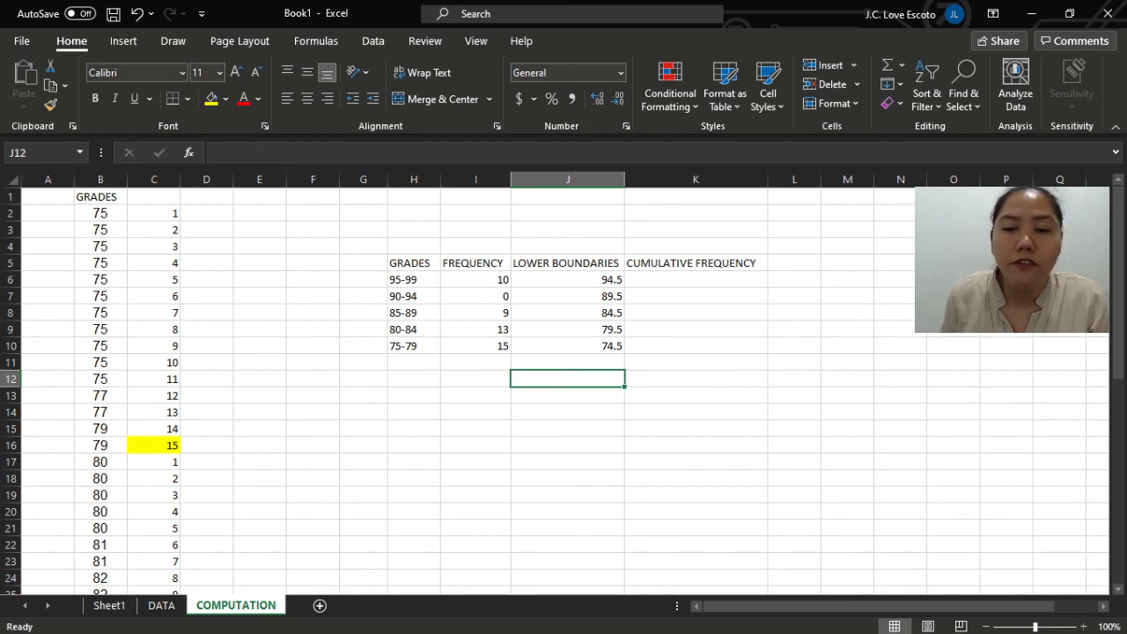
# - Enter 15 in K10 as the cumulative frequency of the 75-79 interval
pyautogui.click(713, 263)
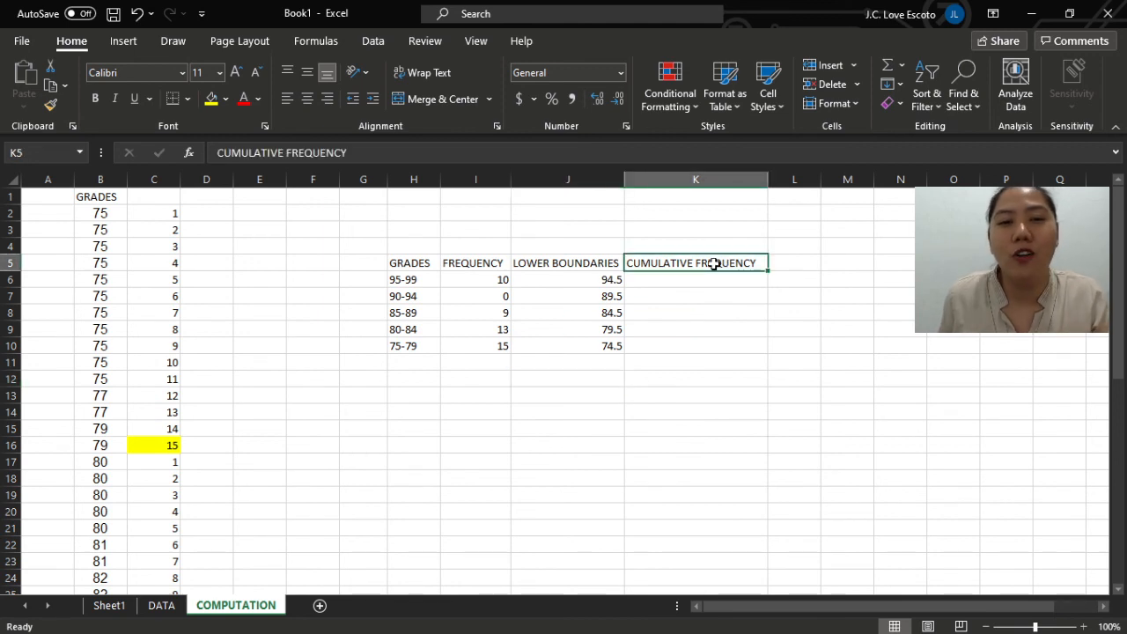
pyautogui.click(705, 348)
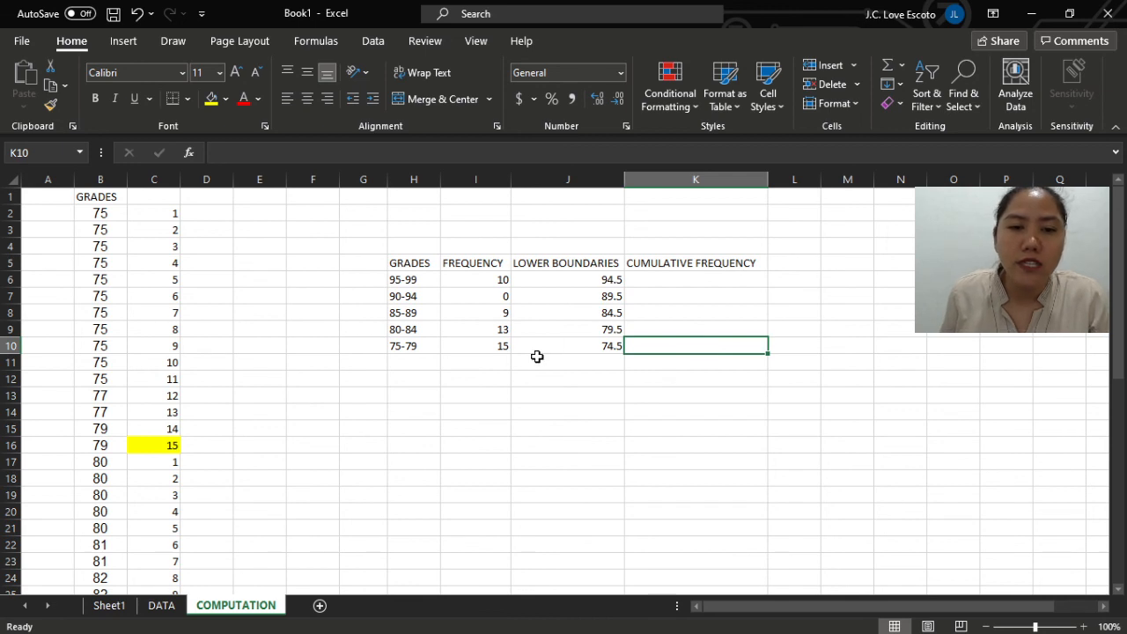
pyautogui.click(502, 347)
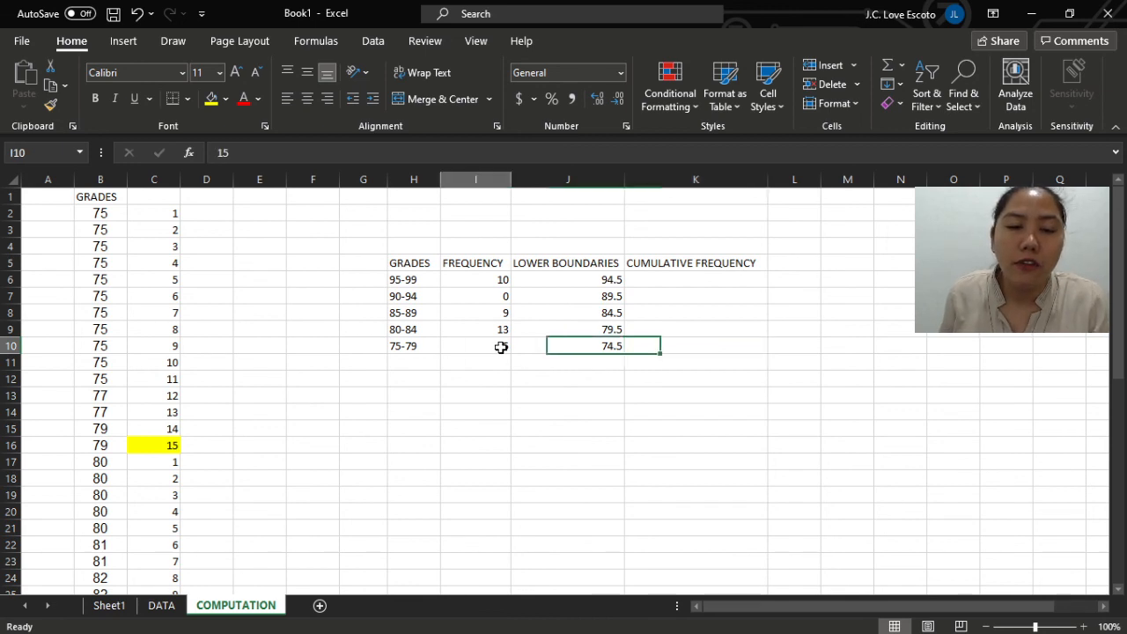
pyautogui.click(416, 349)
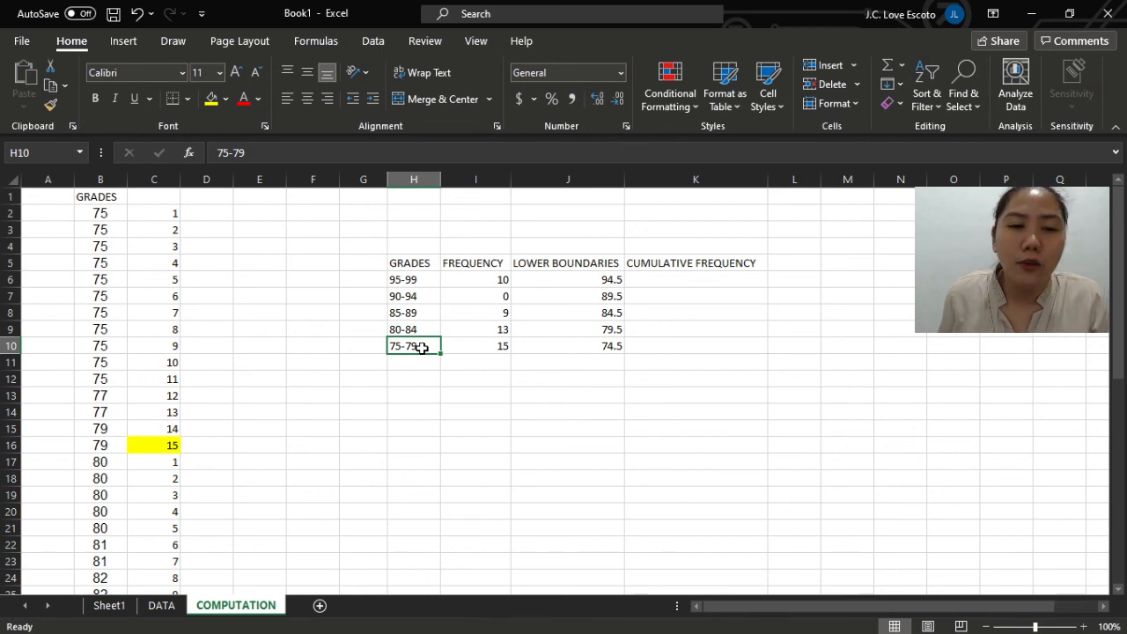
pyautogui.click(500, 344)
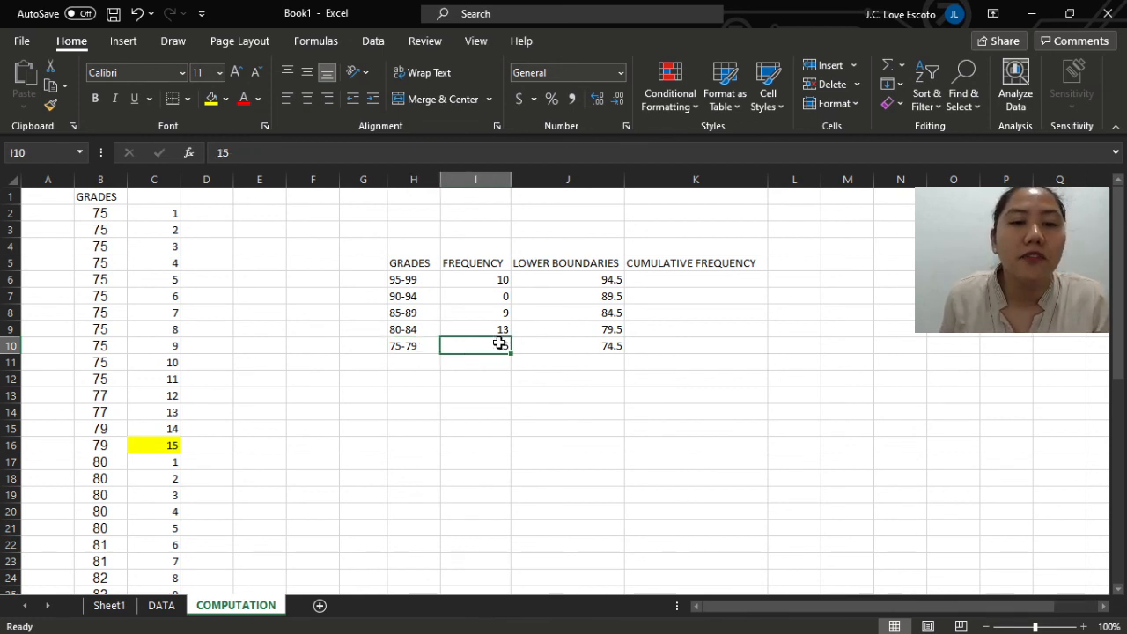
pyautogui.click(691, 347)
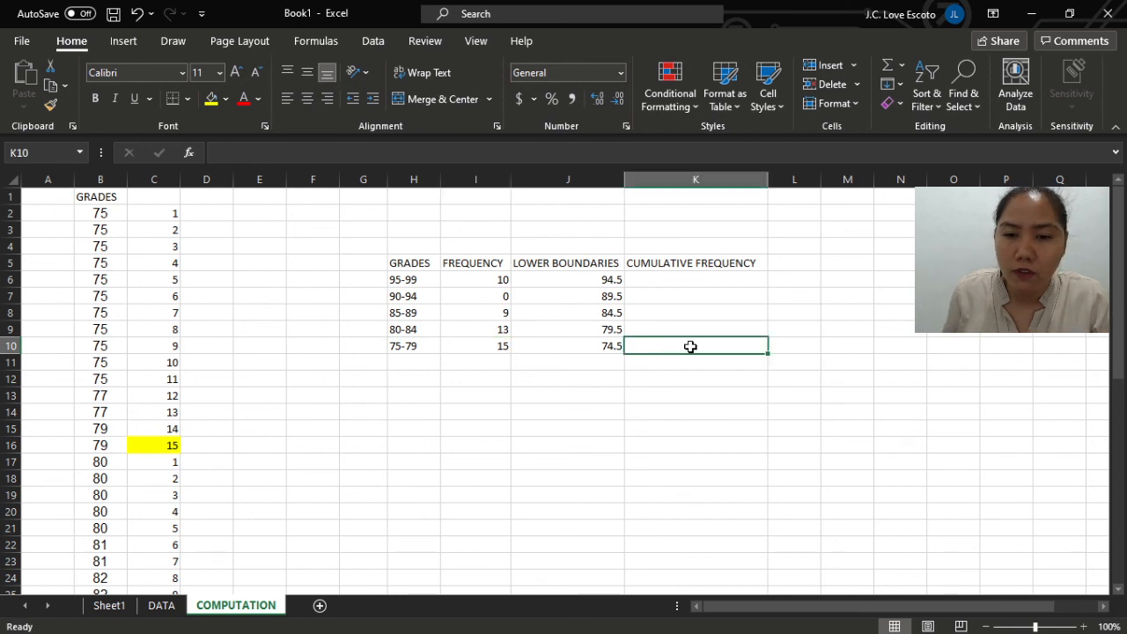
pyautogui.write('15')
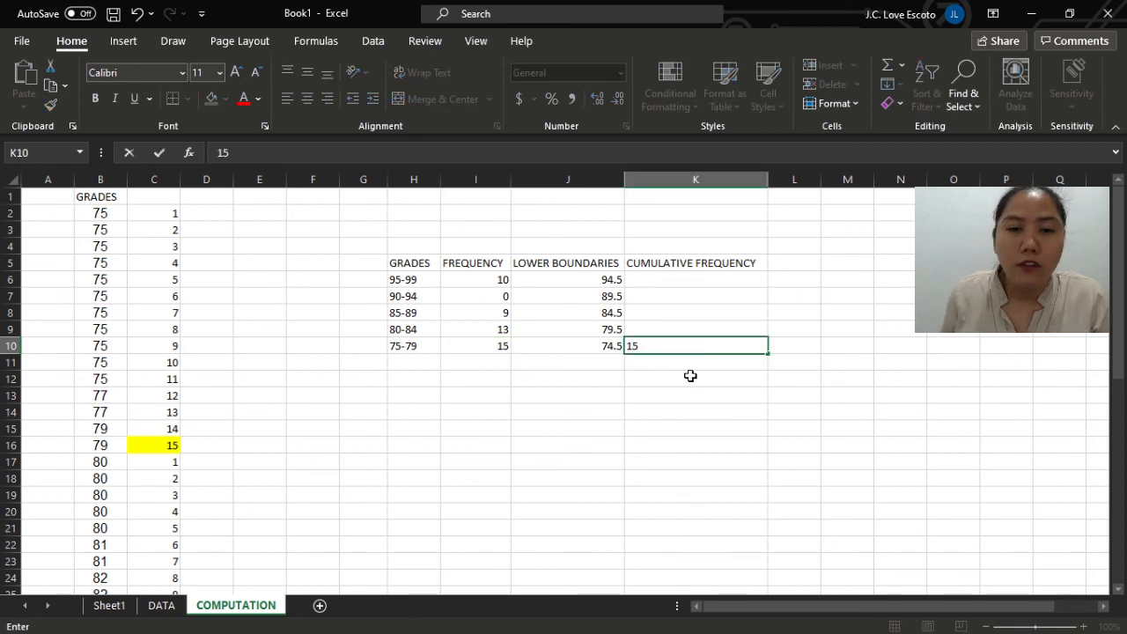
pyautogui.press('Return')
# - Enter the formula =K10+I9 in K9 as the cumulative frequency of the 80-84 interval
pyautogui.click(699, 330)
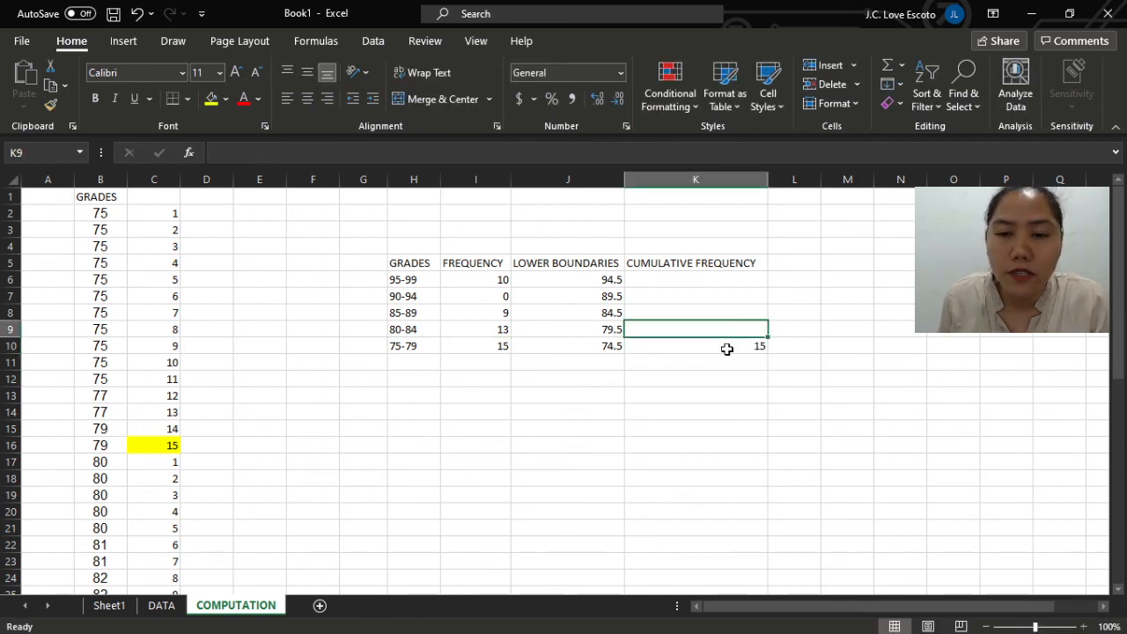
pyautogui.click(727, 350)
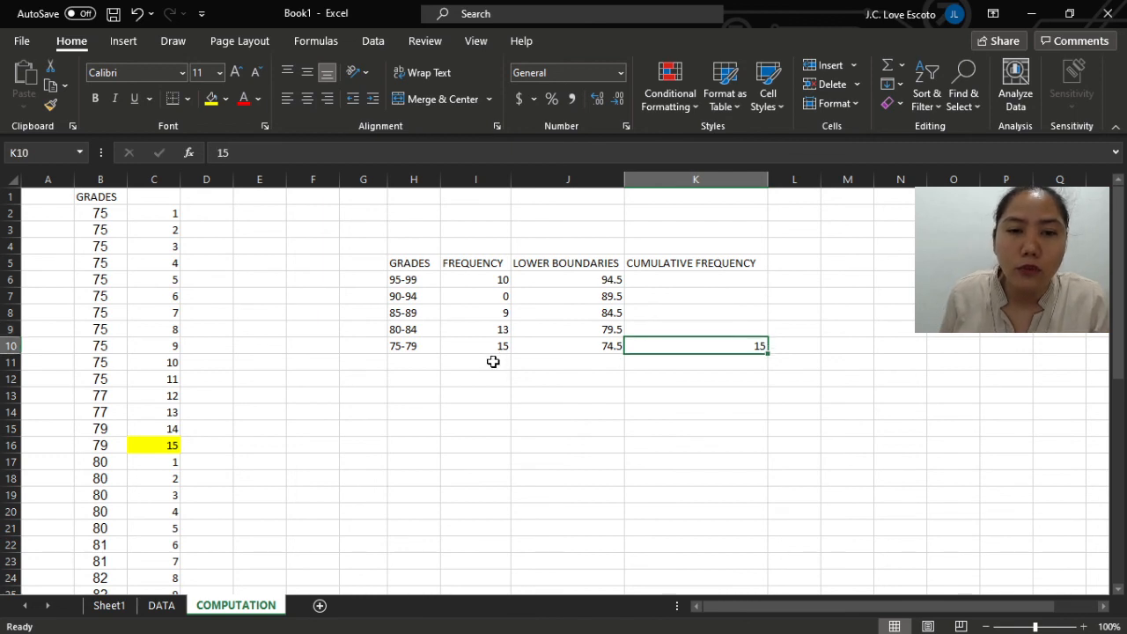
pyautogui.click(491, 328)
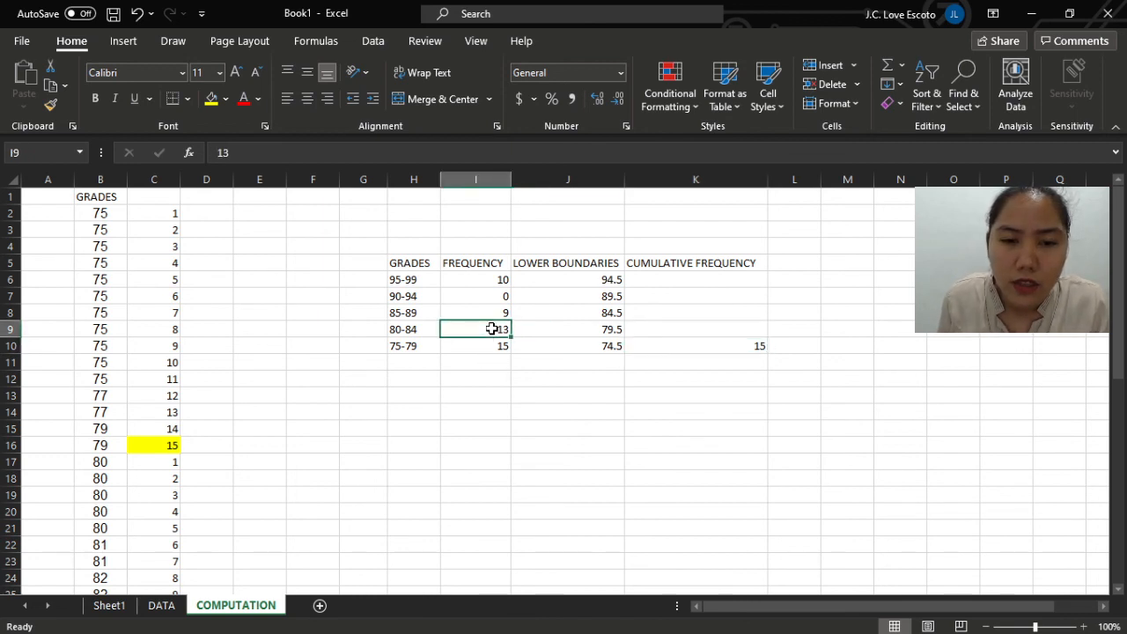
pyautogui.click(707, 349)
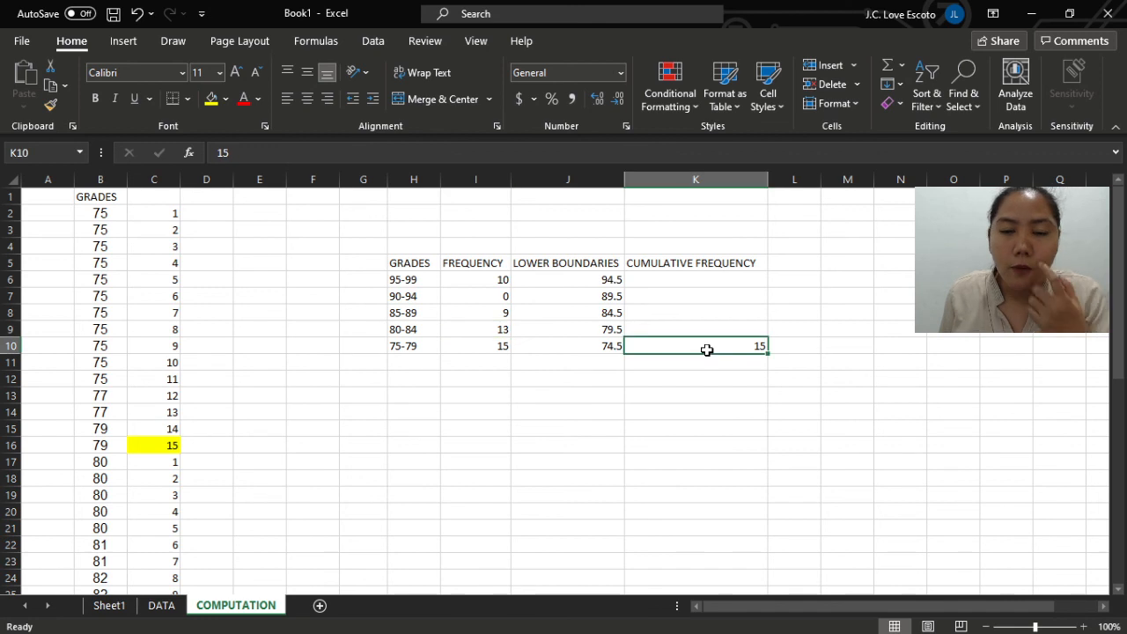
pyautogui.click(734, 328)
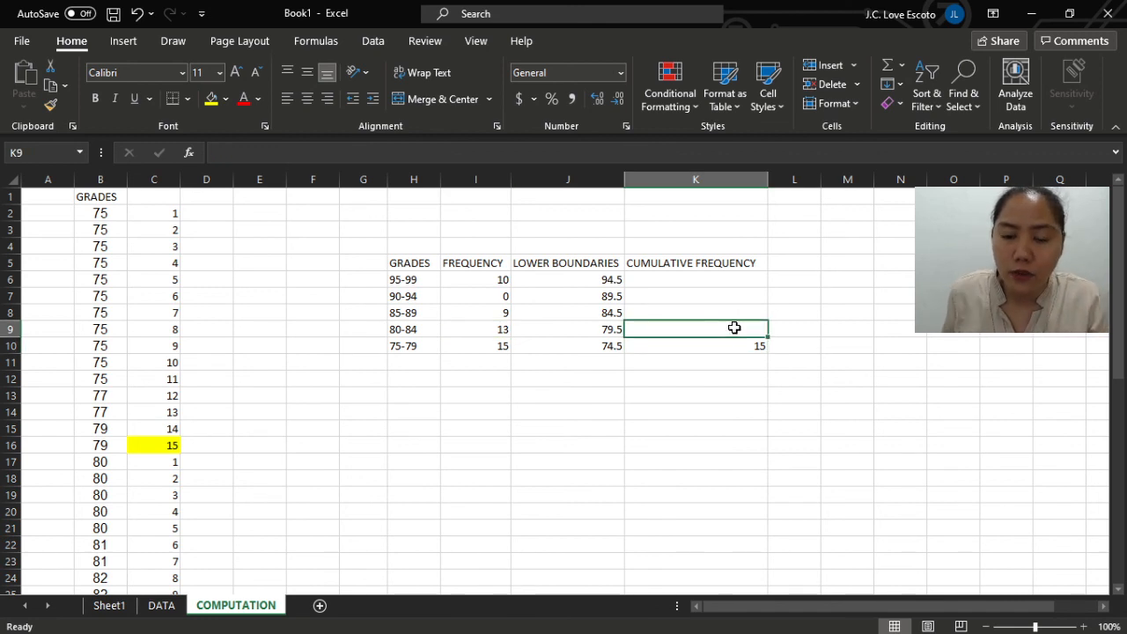
pyautogui.write('=')
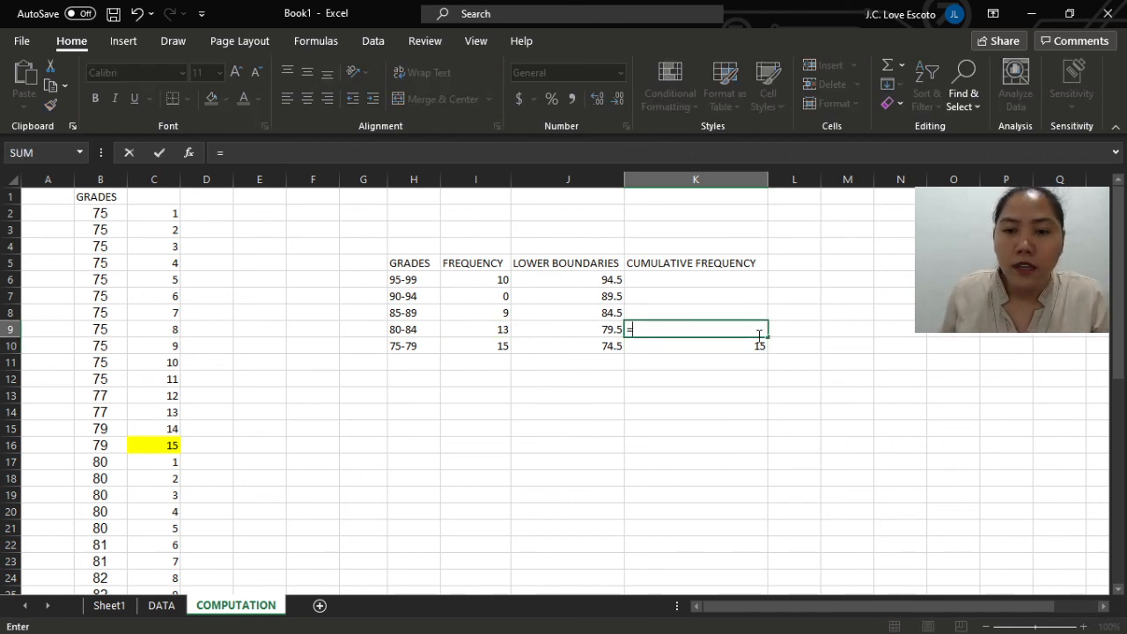
pyautogui.click(756, 345)
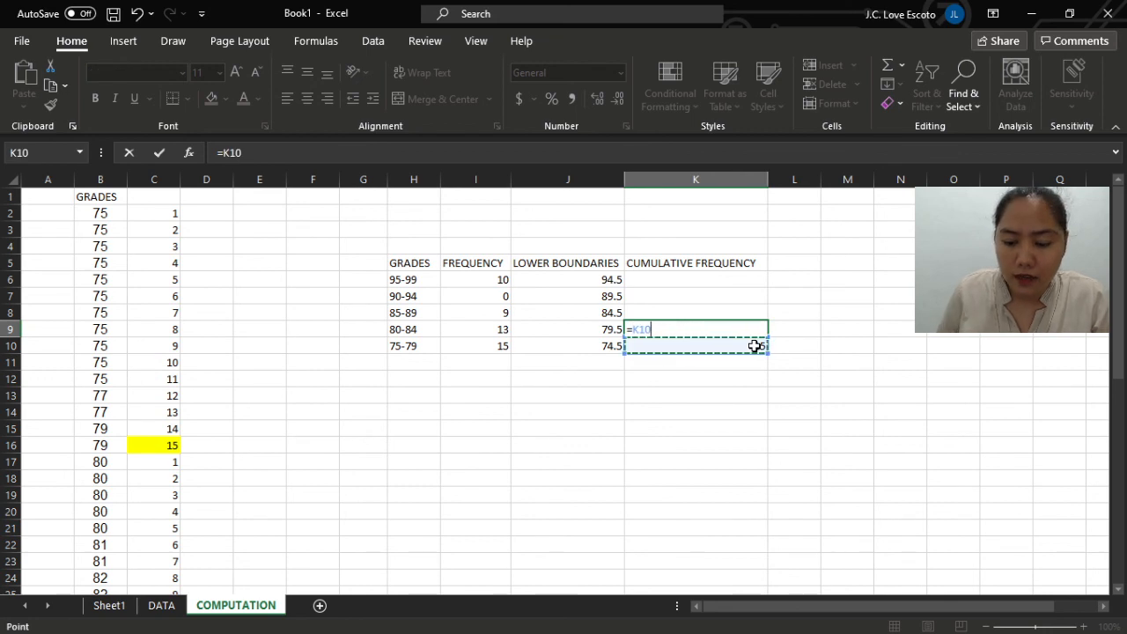
pyautogui.write('+')
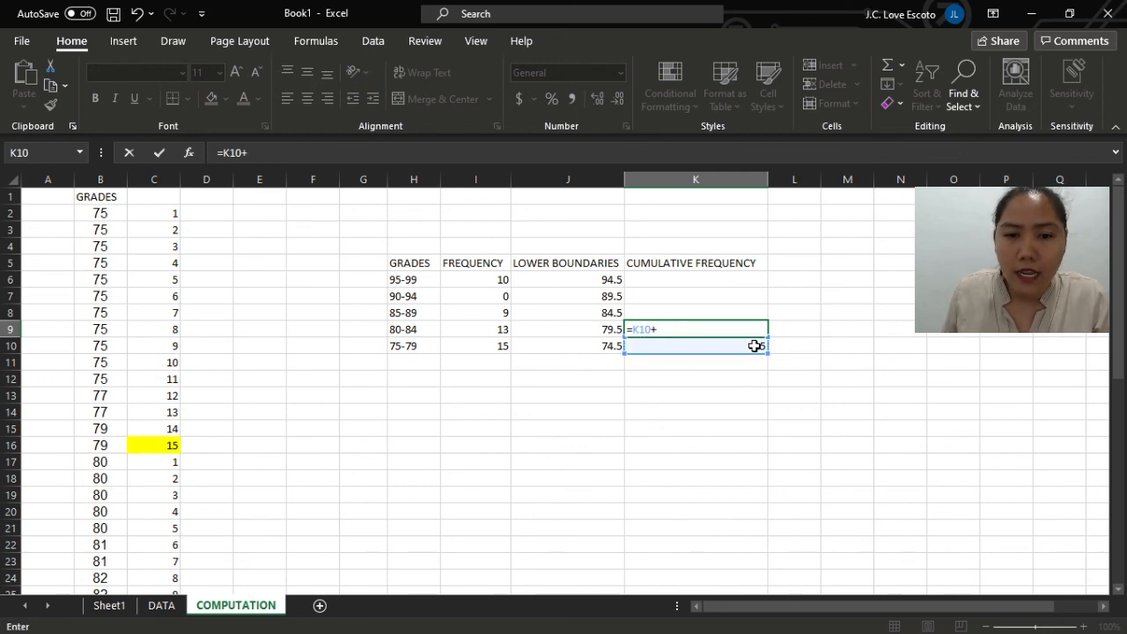
pyautogui.click(499, 333)
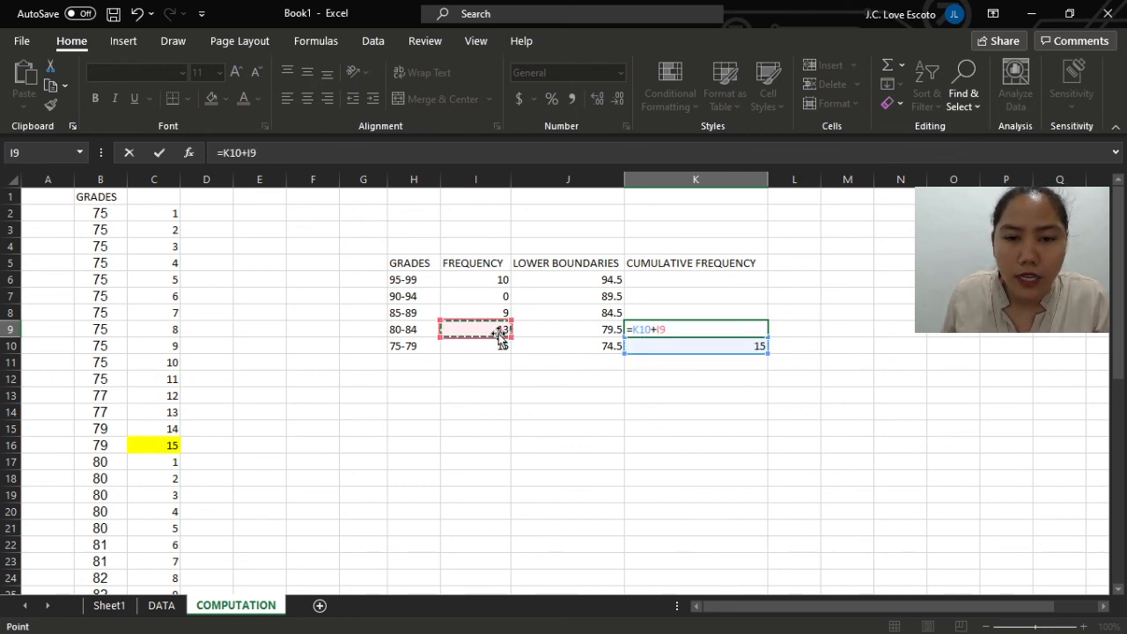
pyautogui.press('Return')
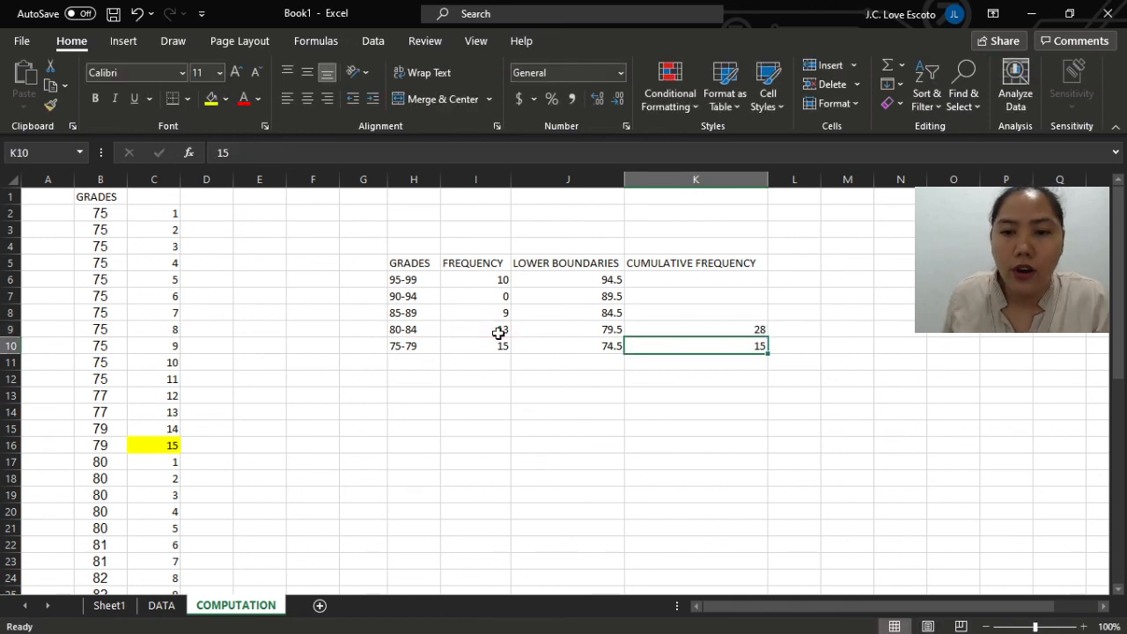
# - Clear K9 and enter its cumulative frequency formula =K10+I9 again
pyautogui.click(757, 332)
pyautogui.press('BackSpace')
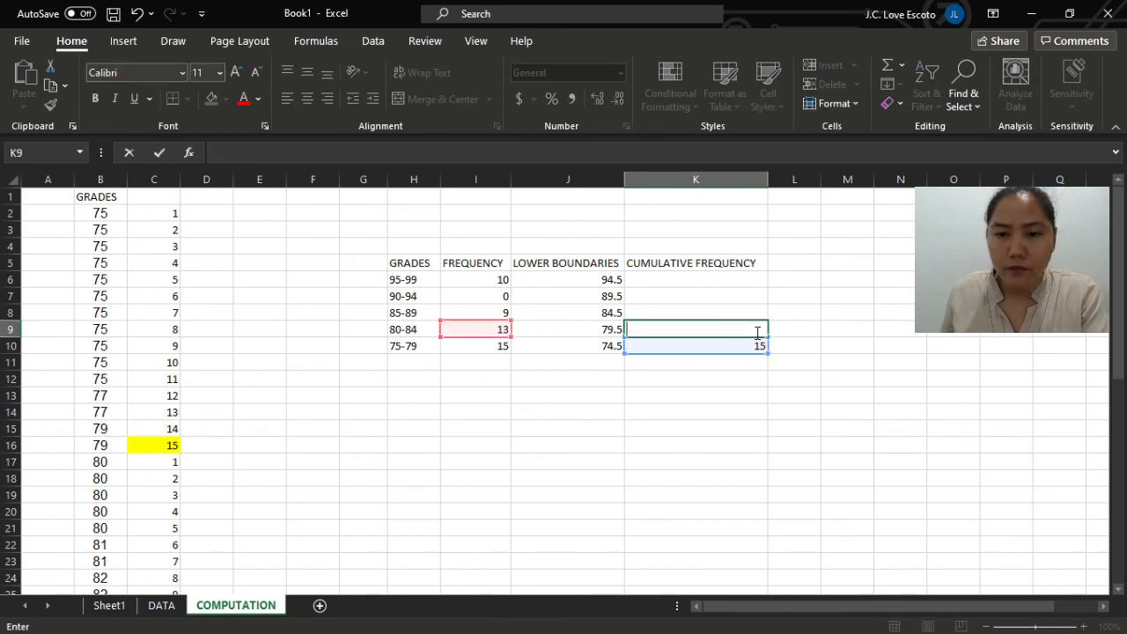
pyautogui.write('=')
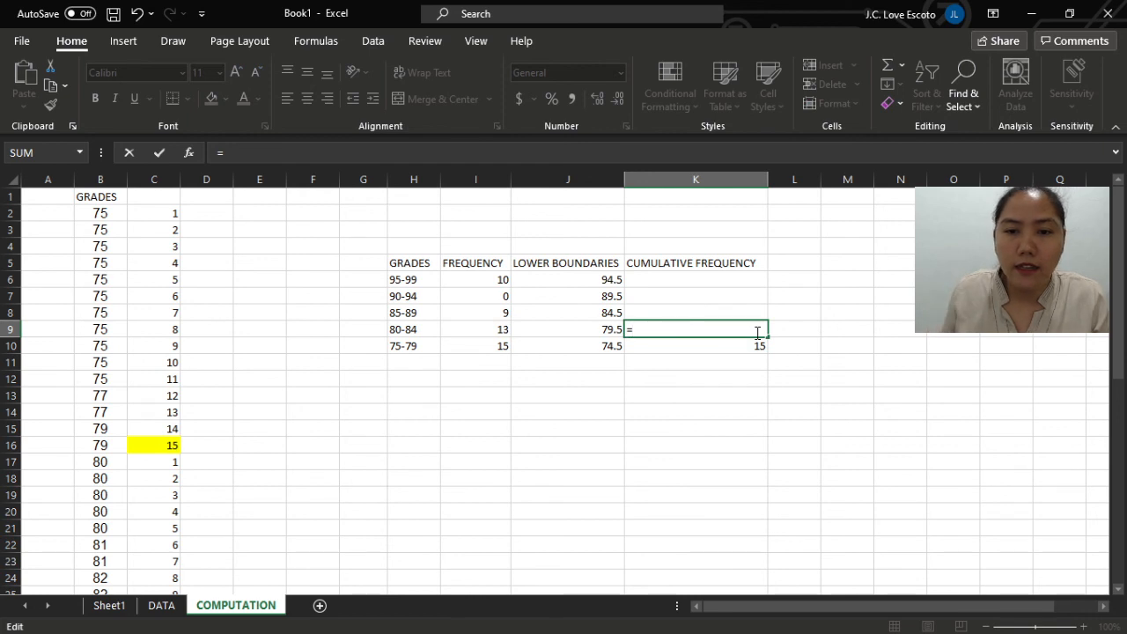
pyautogui.click(760, 345)
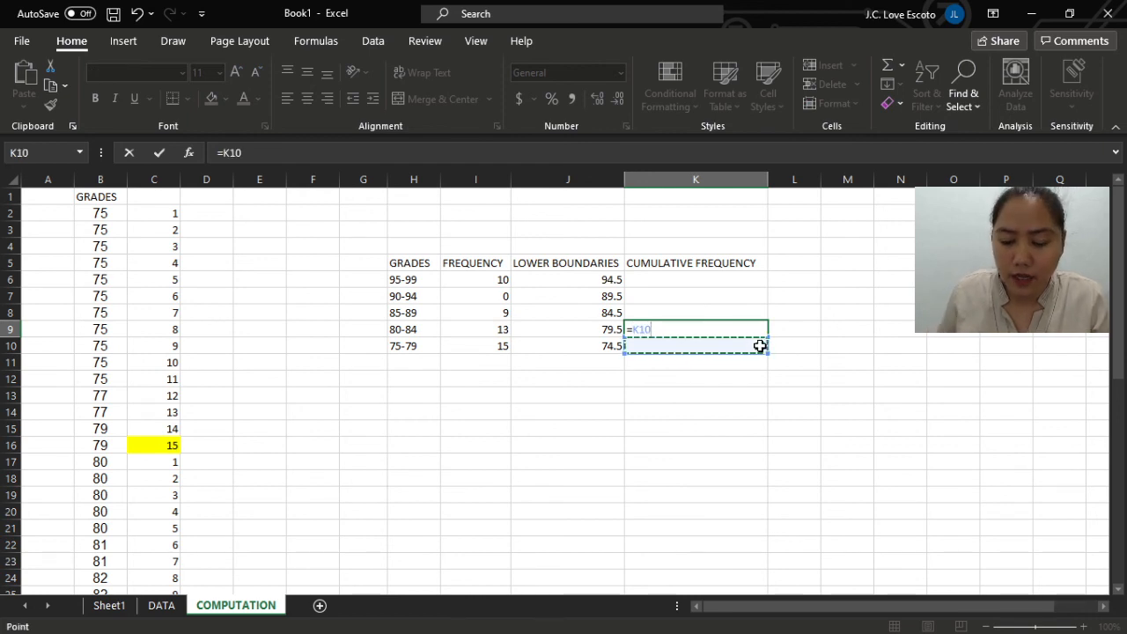
pyautogui.write('+')
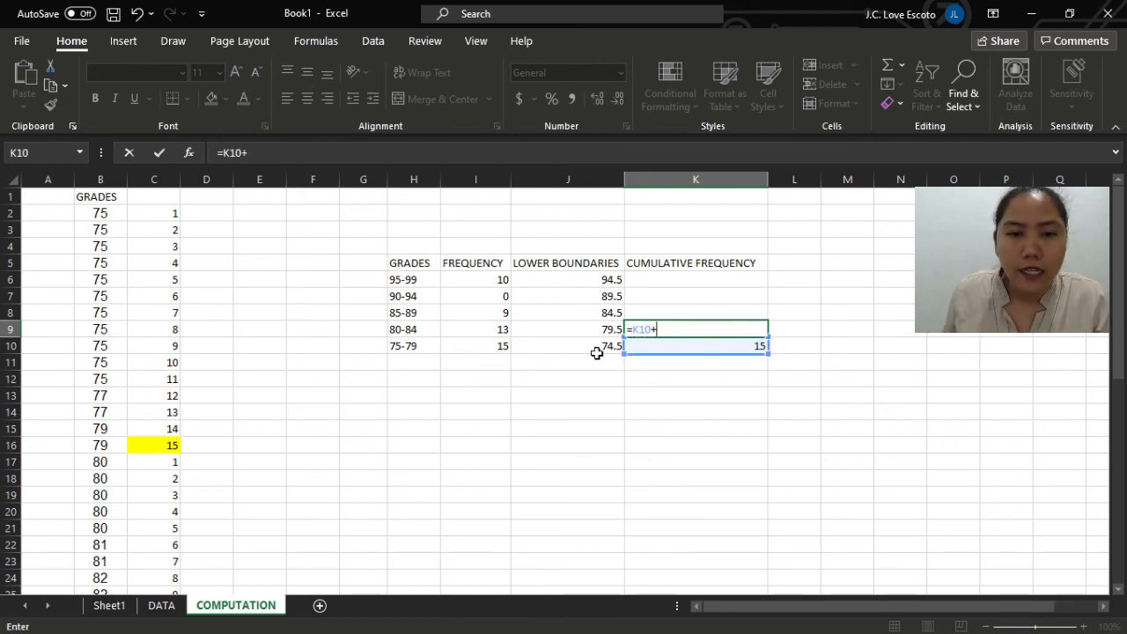
pyautogui.click(502, 329)
pyautogui.press('Return')
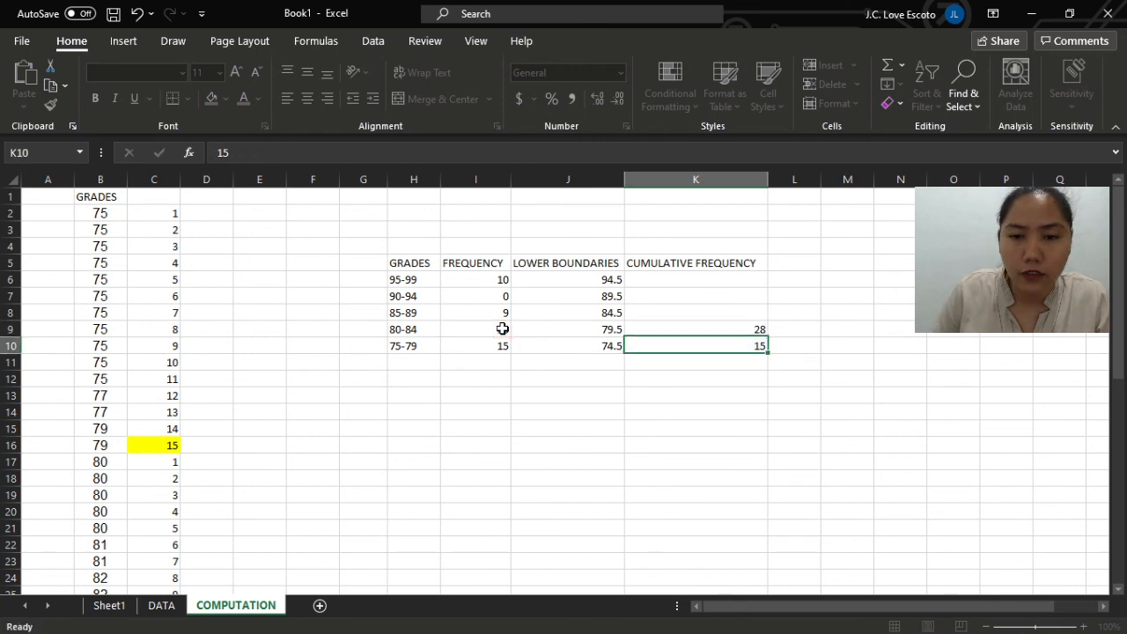
pyautogui.click(758, 330)
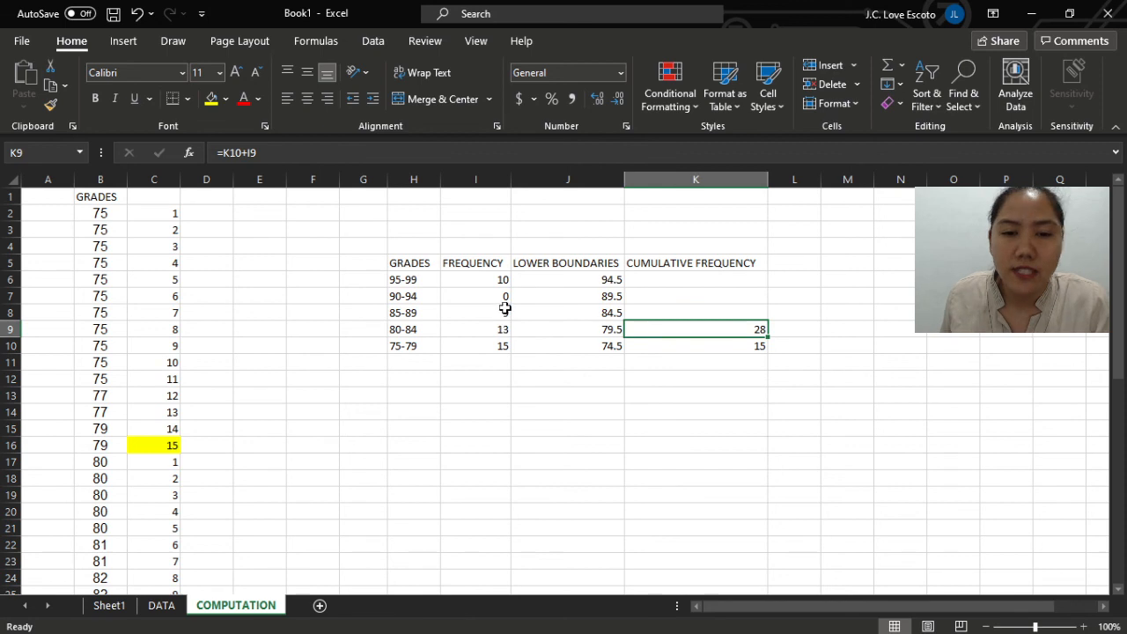
# - Enter the formula =K9+I8 in K8 as the cumulative frequency of the 85-89 interval
pyautogui.click(714, 314)
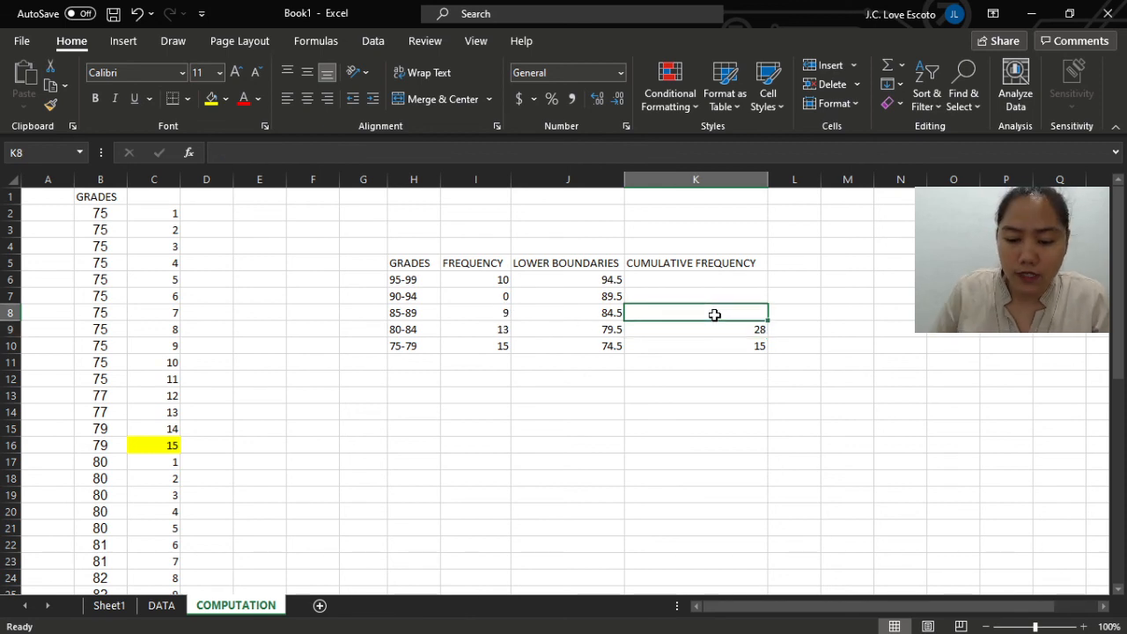
pyautogui.write('=')
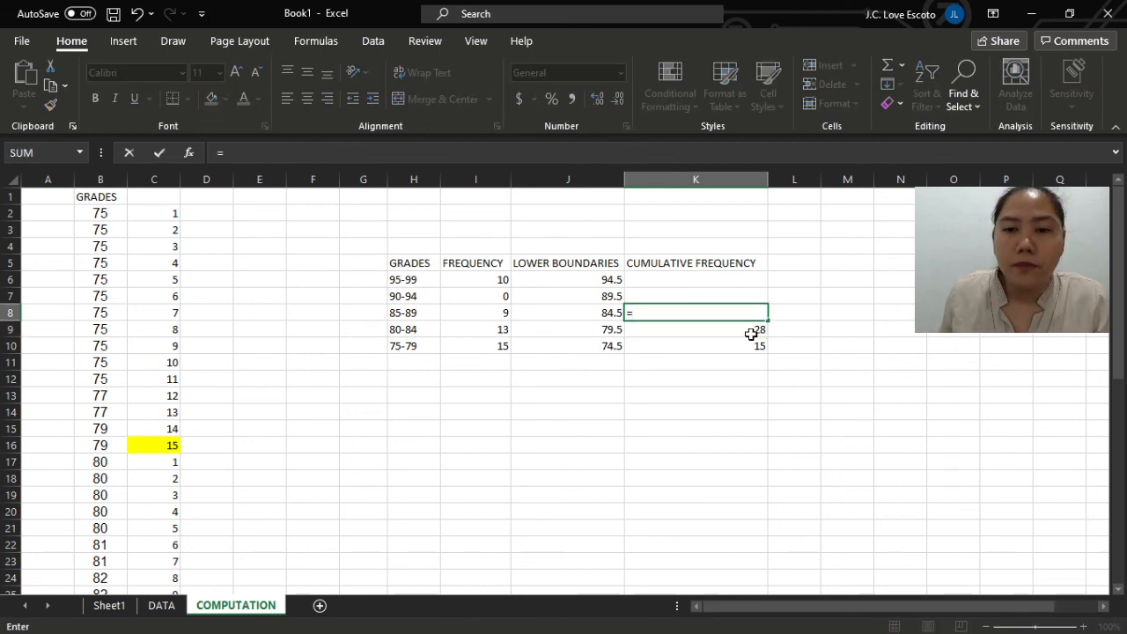
pyautogui.click(751, 333)
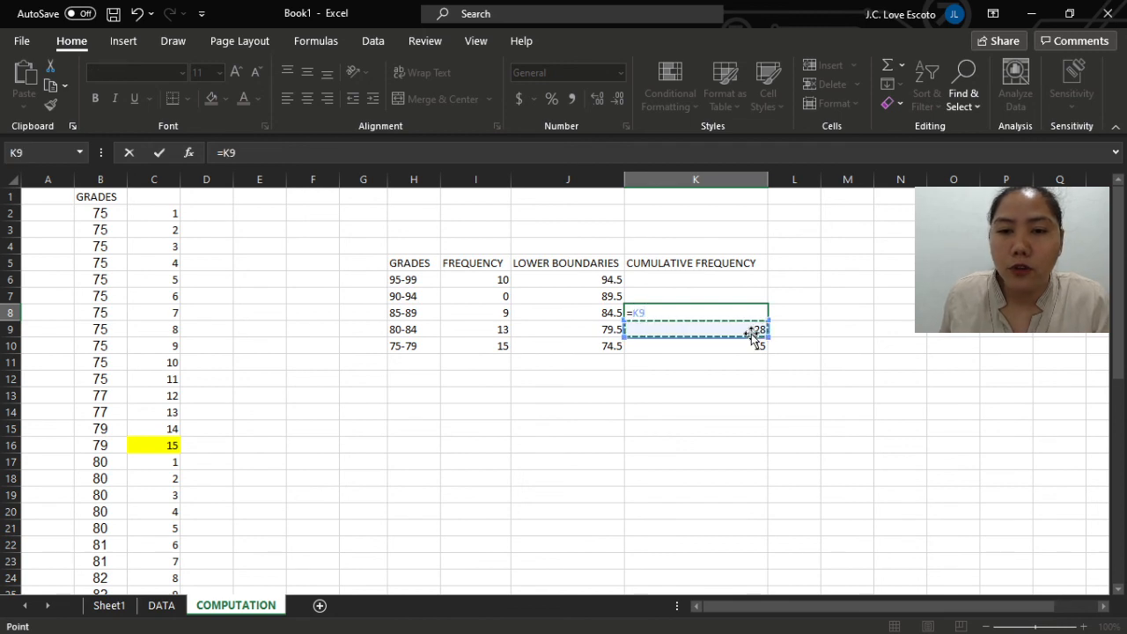
pyautogui.write('+')
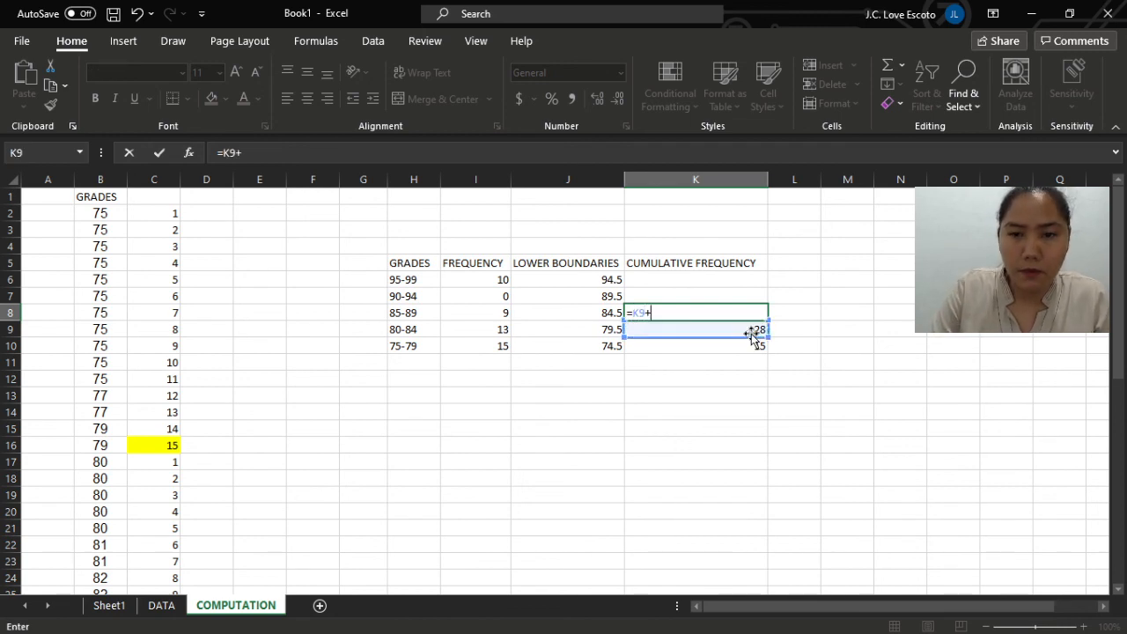
pyautogui.click(496, 312)
pyautogui.press('Return')
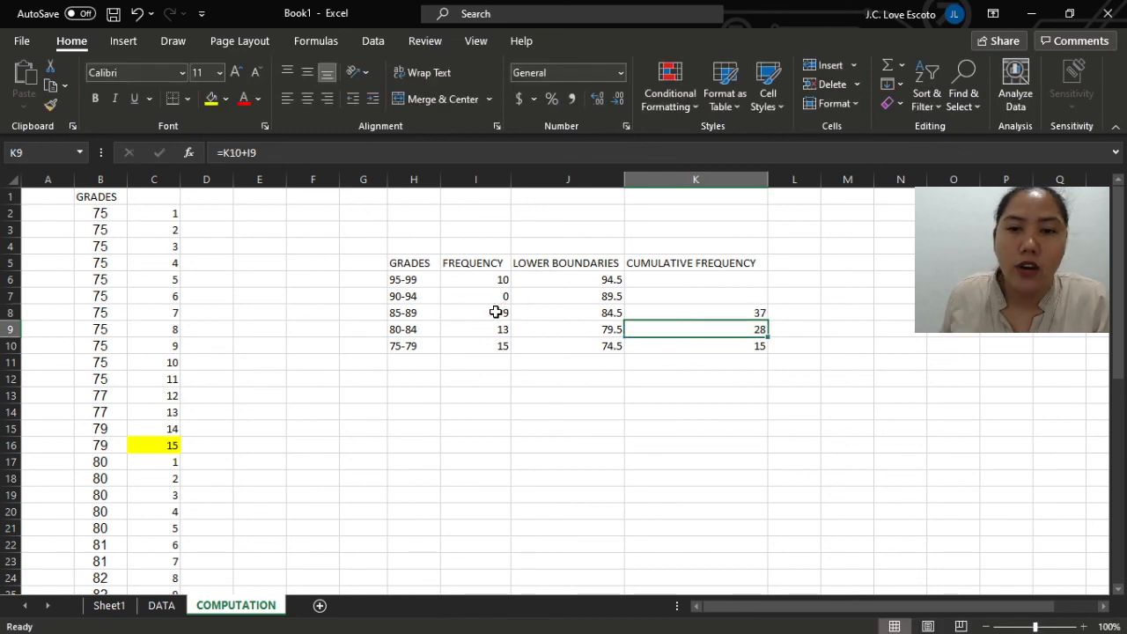
# - Enter the formula =K8+I7 in K7 as the cumulative frequency of the 90-94 interval
pyautogui.click(729, 300)
pyautogui.write('=')
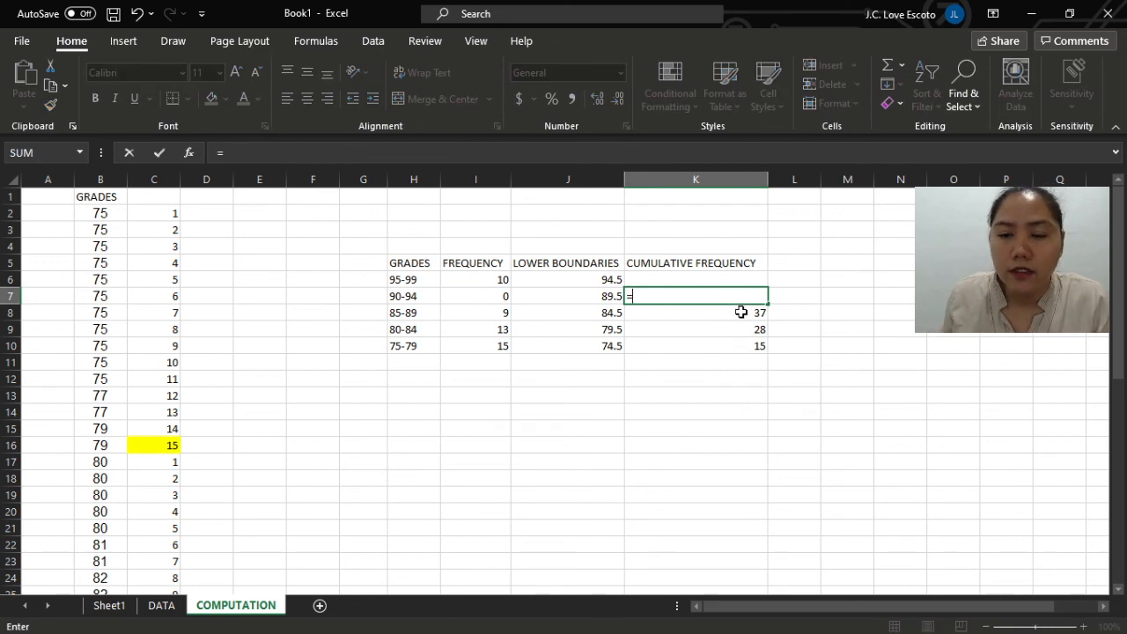
pyautogui.click(741, 312)
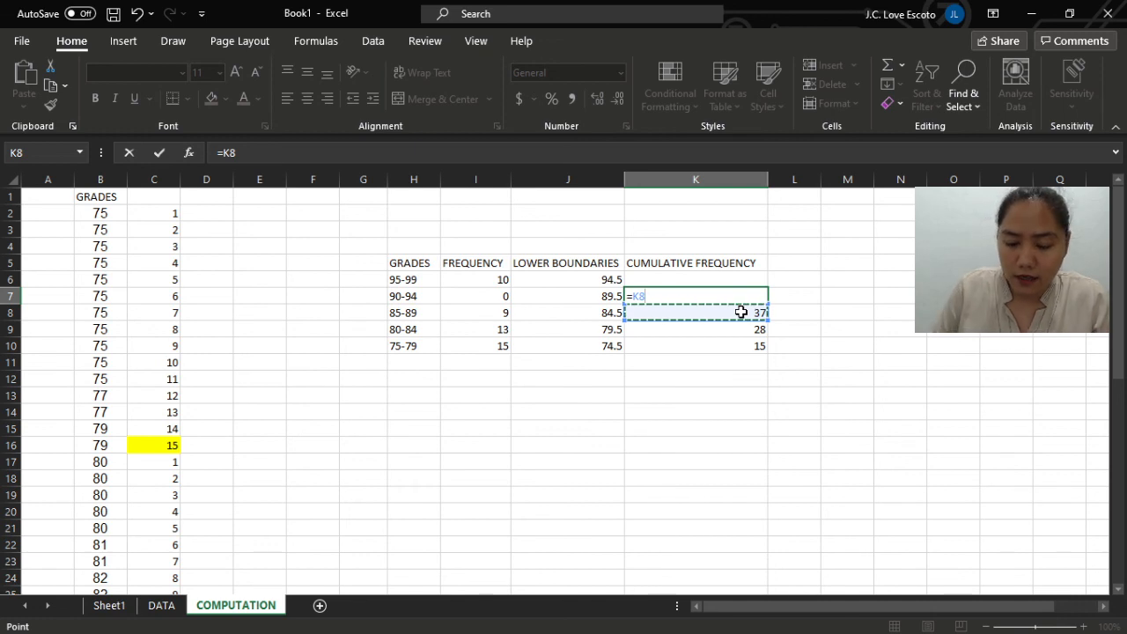
pyautogui.write('+')
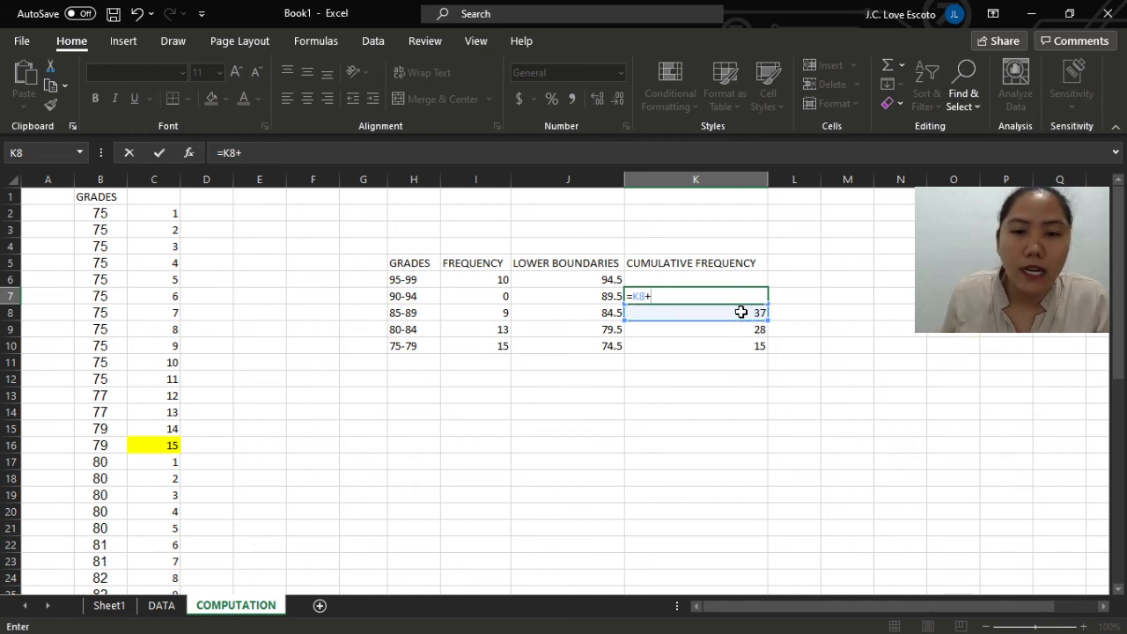
pyautogui.click(498, 298)
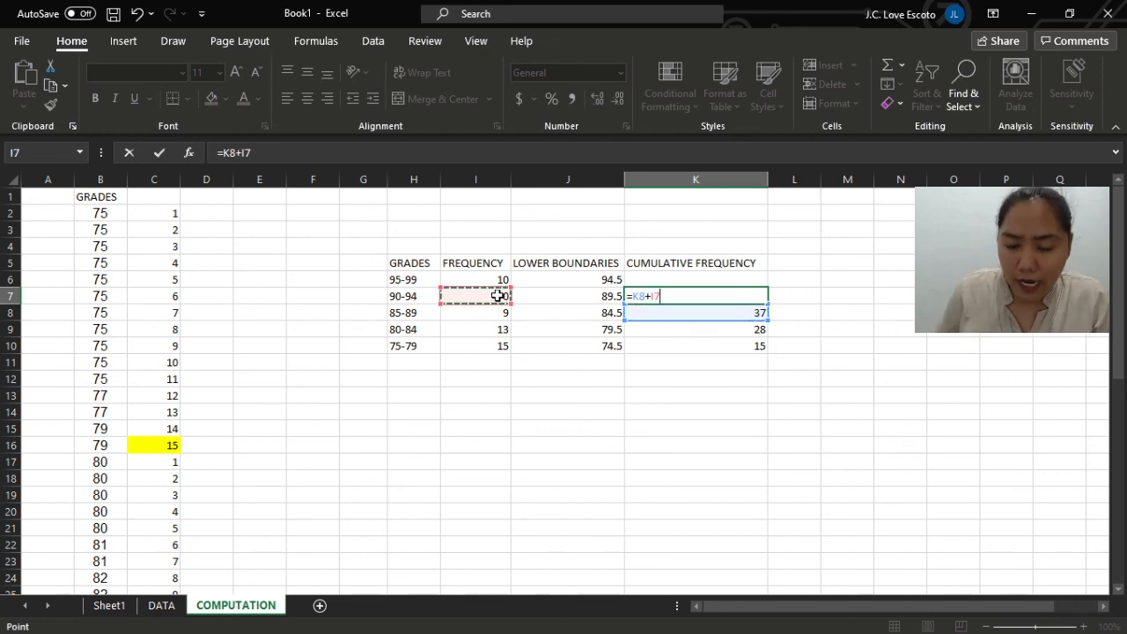
pyautogui.press('Return')
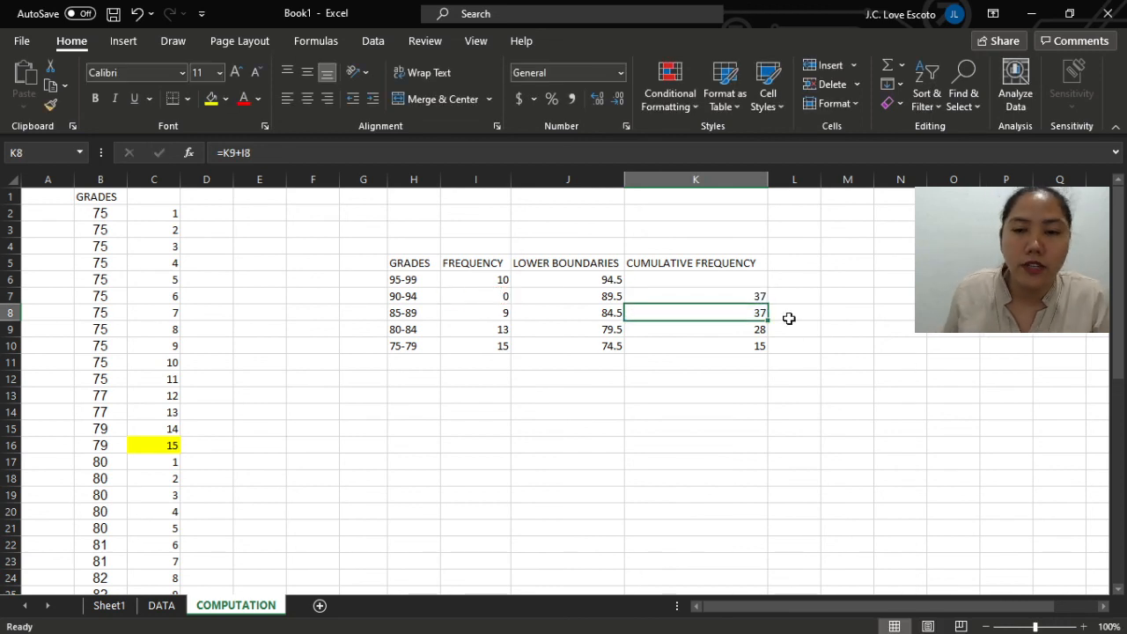
# - Enter the formula =K7+I6 in K6 as the cumulative frequency of the 95-99 interval and fill the cell yellow
pyautogui.click(740, 277)
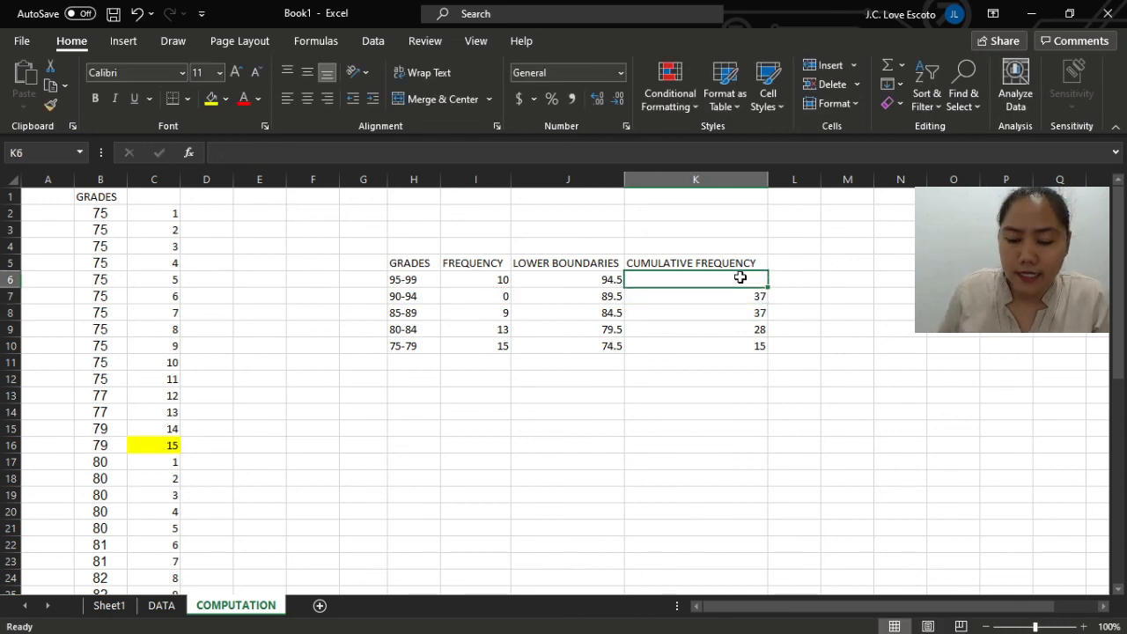
pyautogui.write('=')
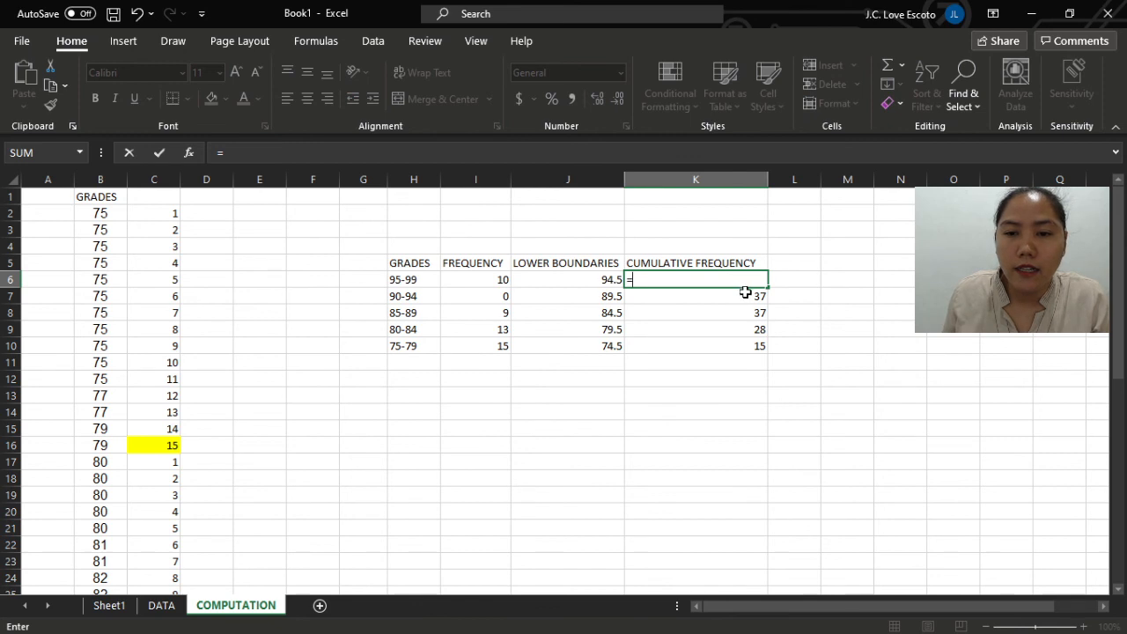
pyautogui.click(745, 293)
pyautogui.write('+')
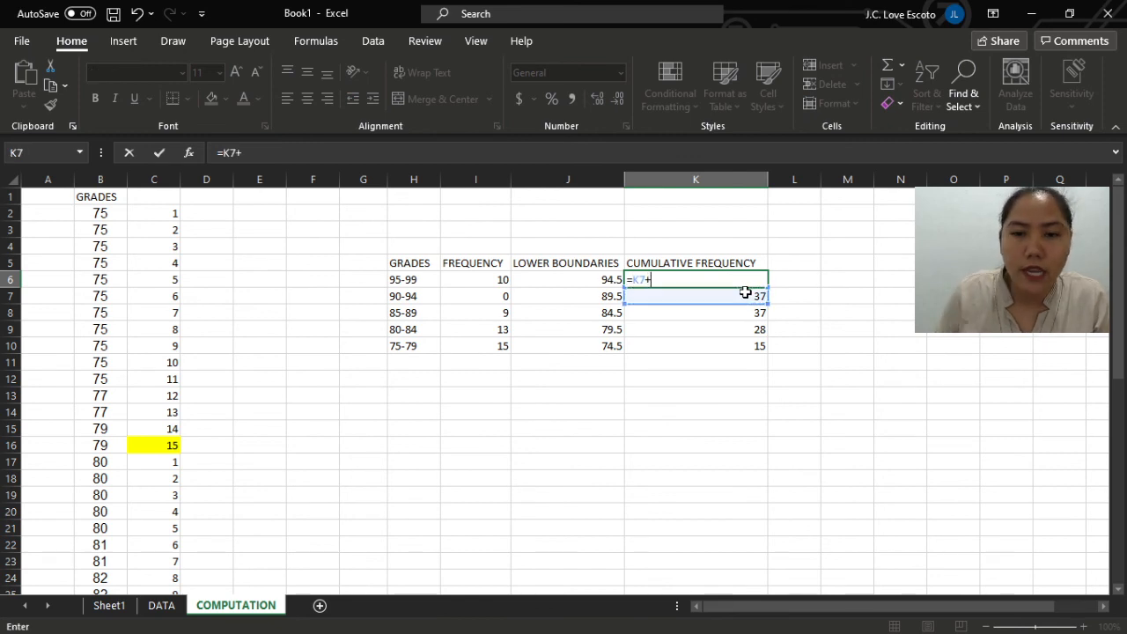
pyautogui.click(492, 279)
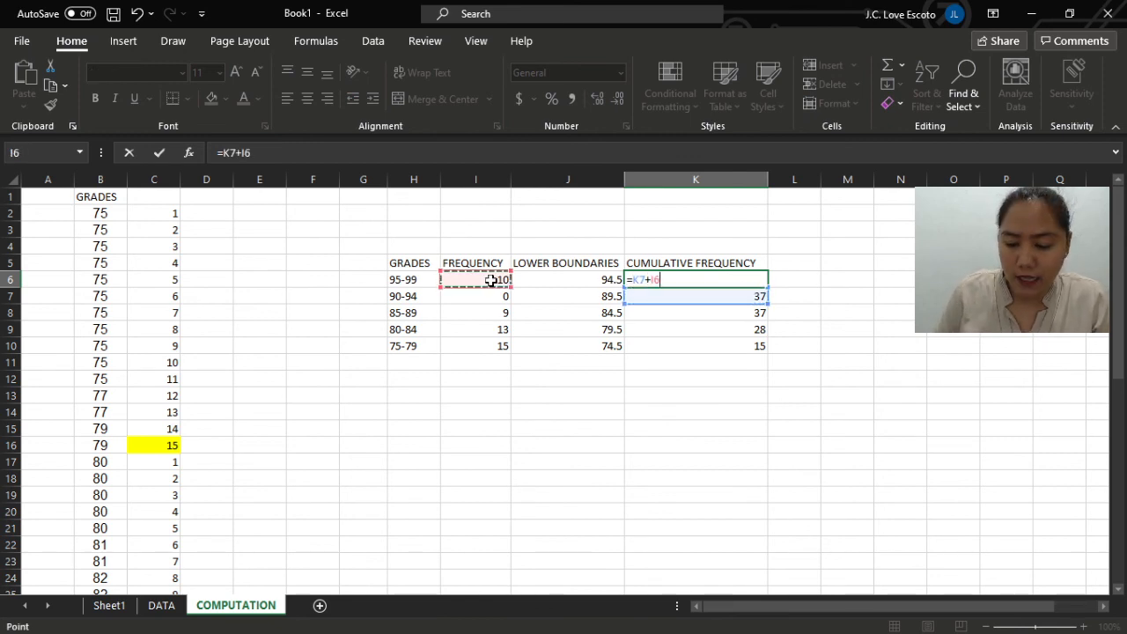
pyautogui.press('Return')
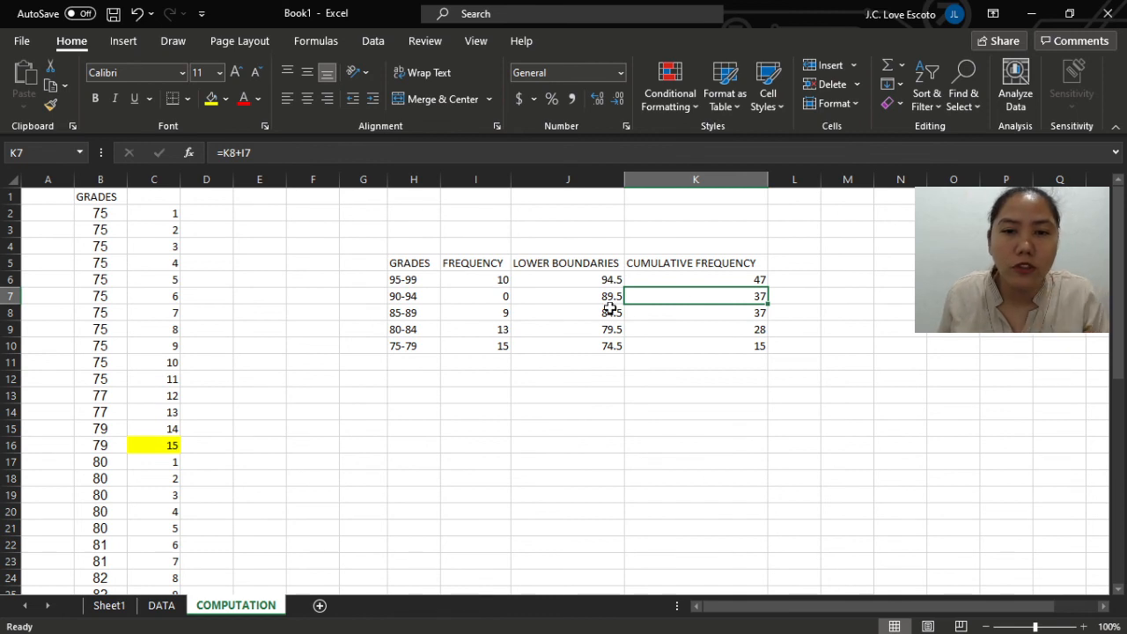
pyautogui.click(744, 274)
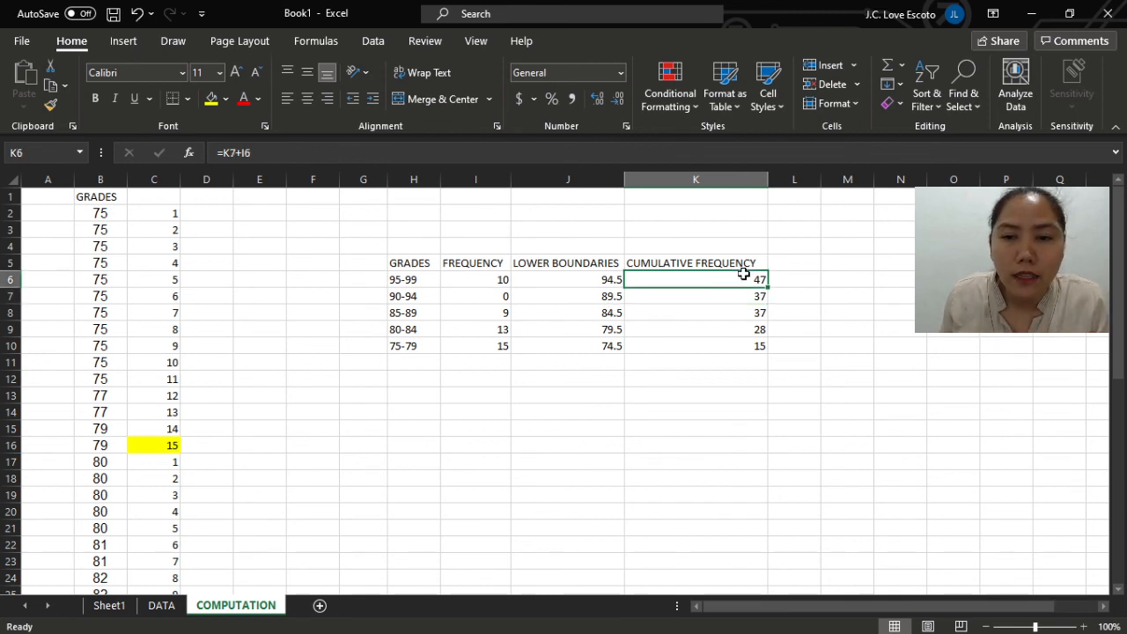
pyautogui.click(212, 102)
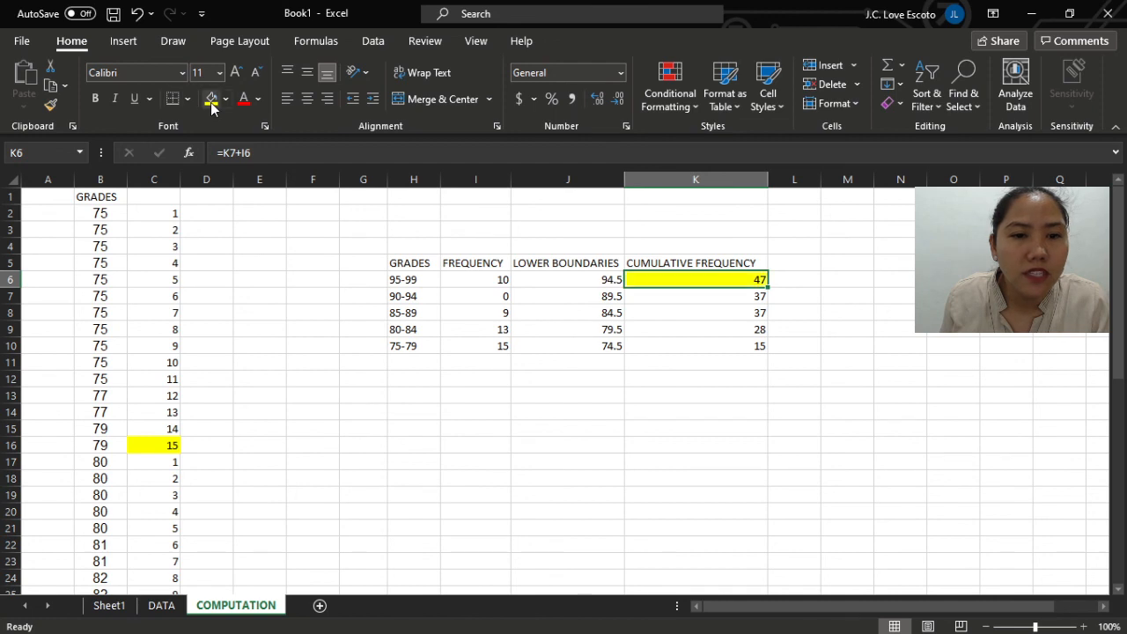
# - Enter the formula =SUM(I6:I10) in I11 as the total of the frequency column
pyautogui.click(483, 364)
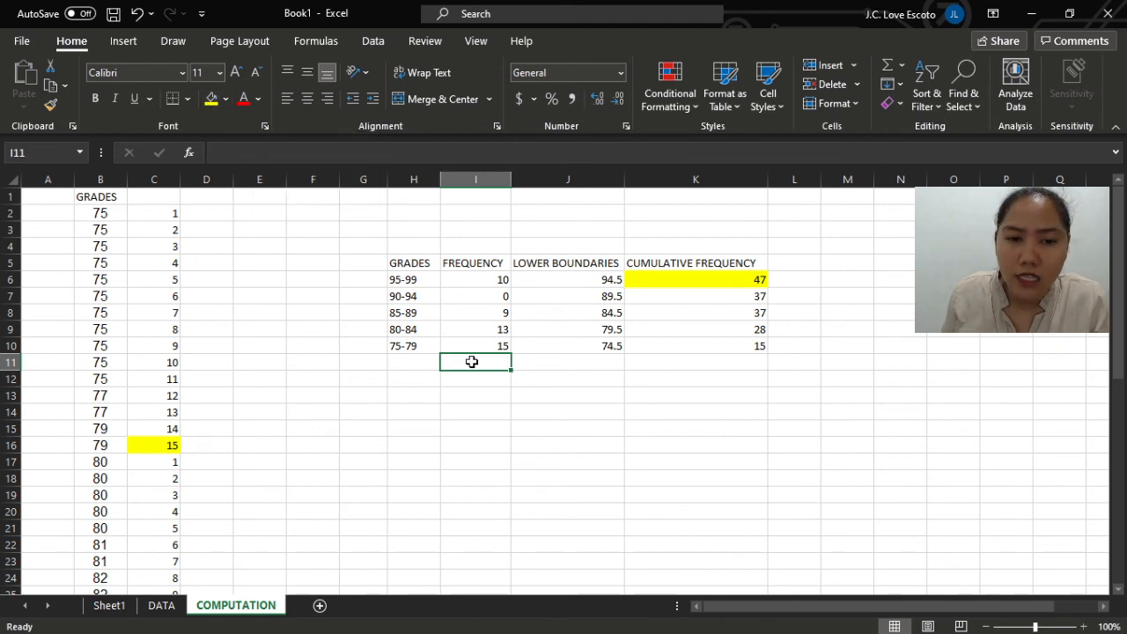
pyautogui.write('=')
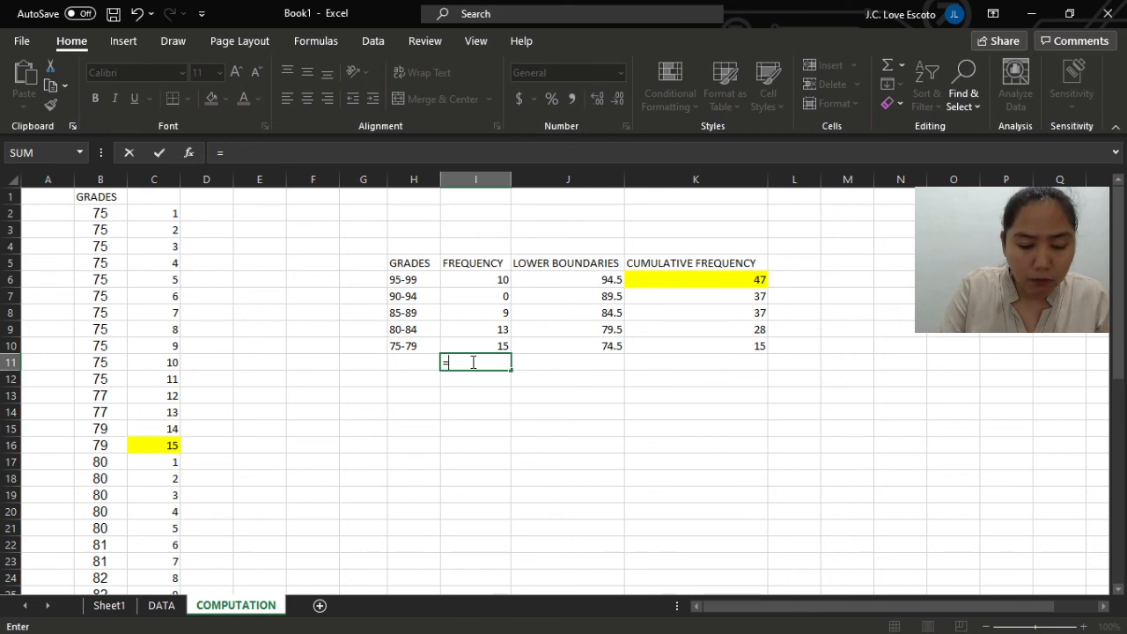
pyautogui.write('SUM')
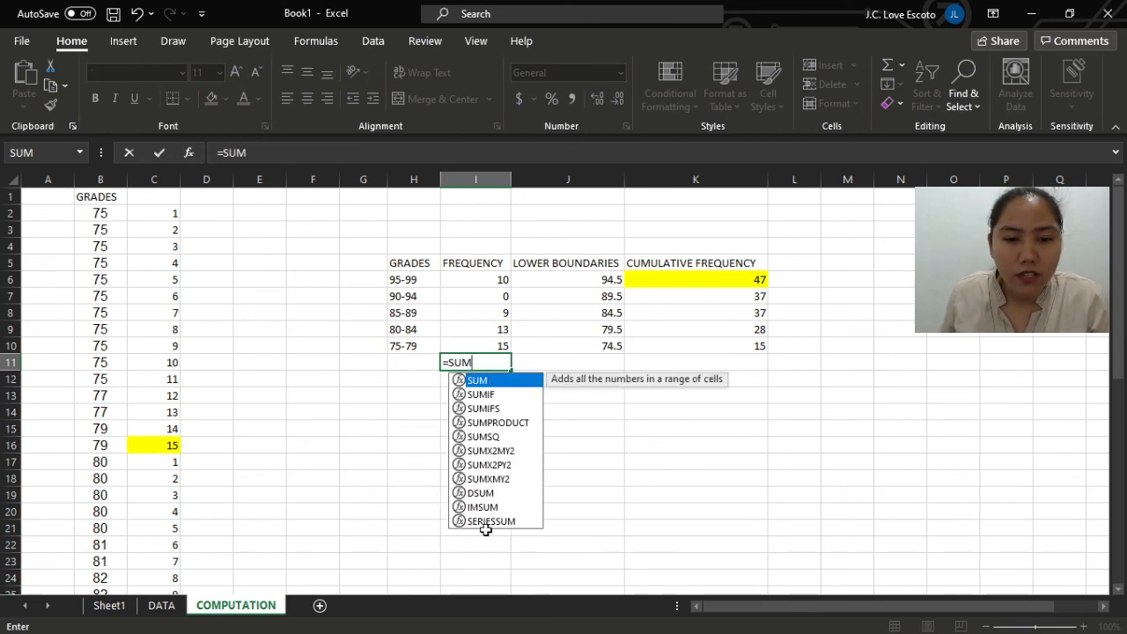
pyautogui.doubleClick(480, 381)
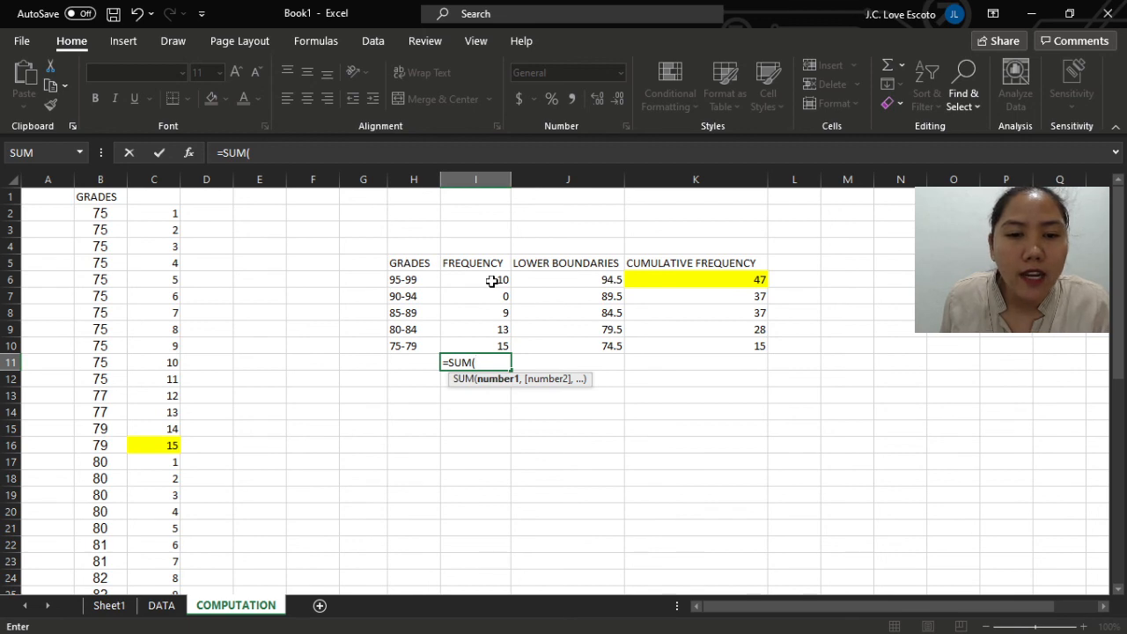
pyautogui.moveTo(491, 281); pyautogui.dragTo(492, 344)
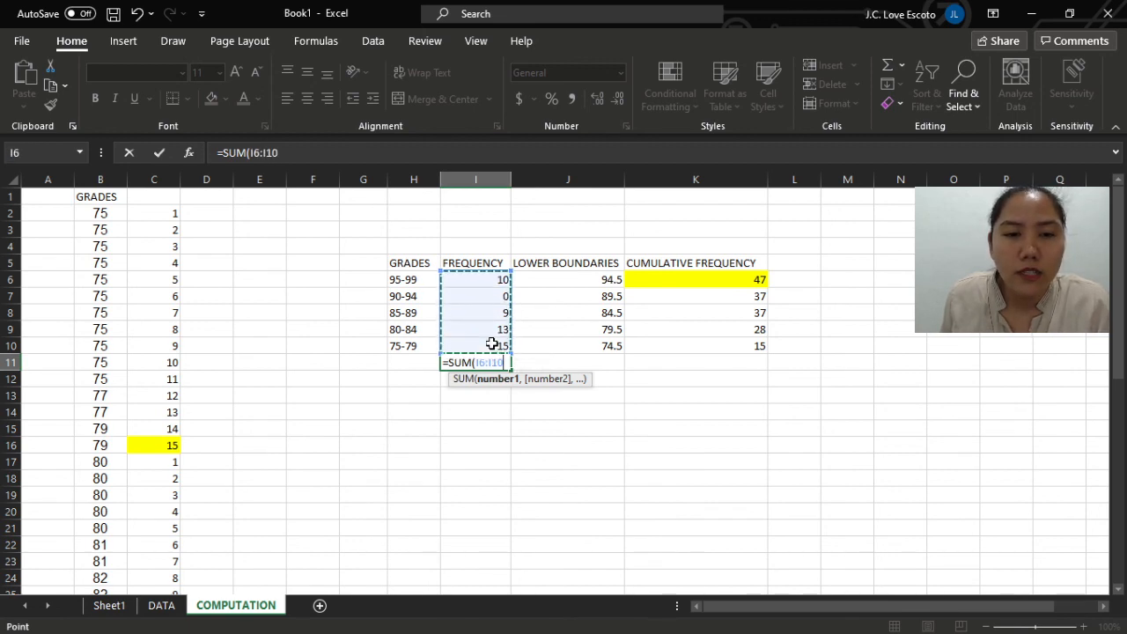
pyautogui.press('Return')
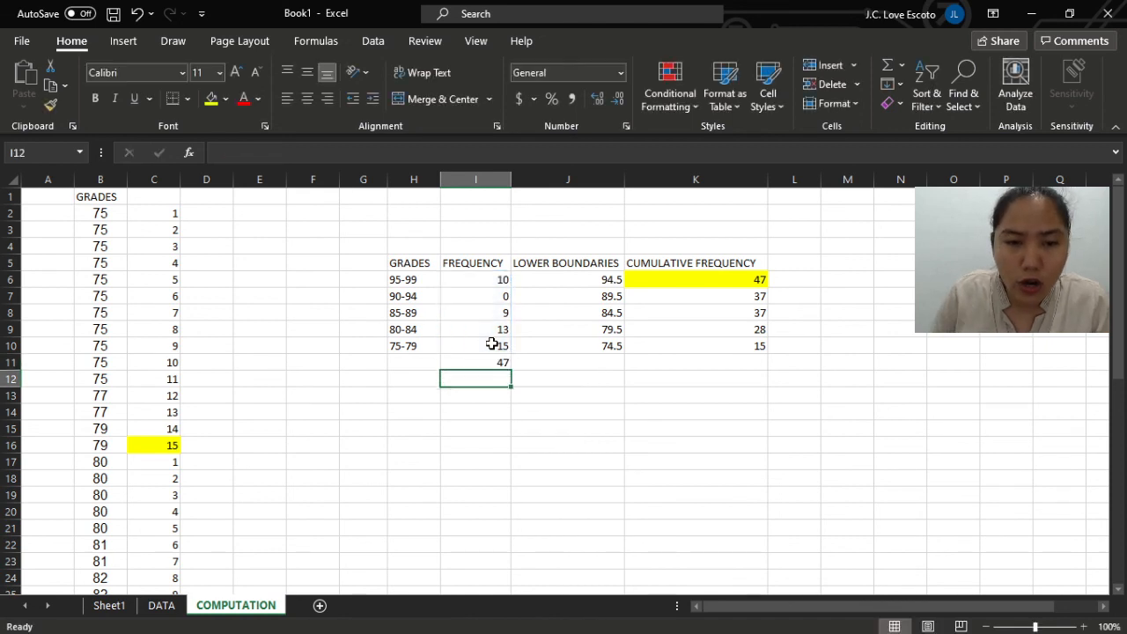
# - Fill the total frequency cell I11 with yellow to match the highlighted cumulative frequency in K6
pyautogui.click(488, 359)
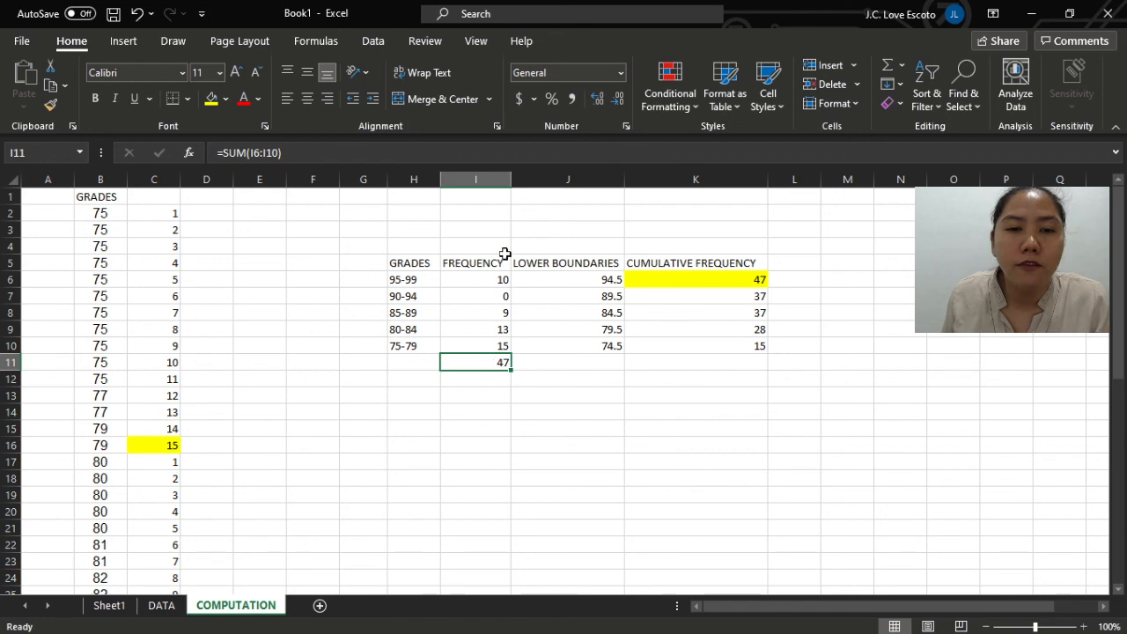
pyautogui.moveTo(483, 274); pyautogui.dragTo(482, 346)
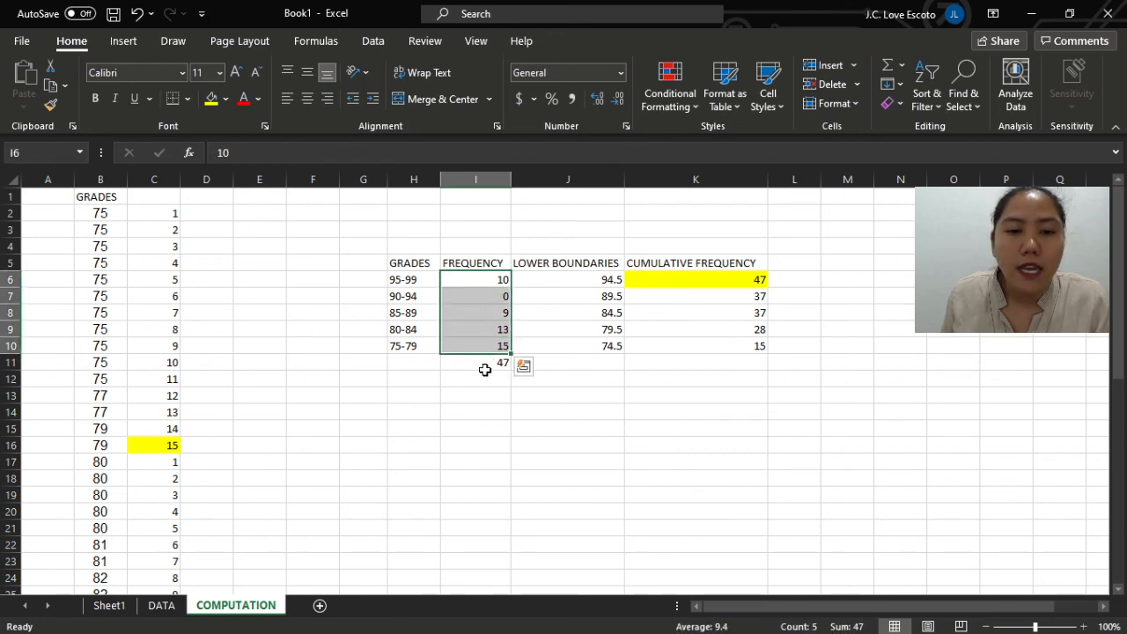
pyautogui.click(484, 366)
pyautogui.click(211, 99)
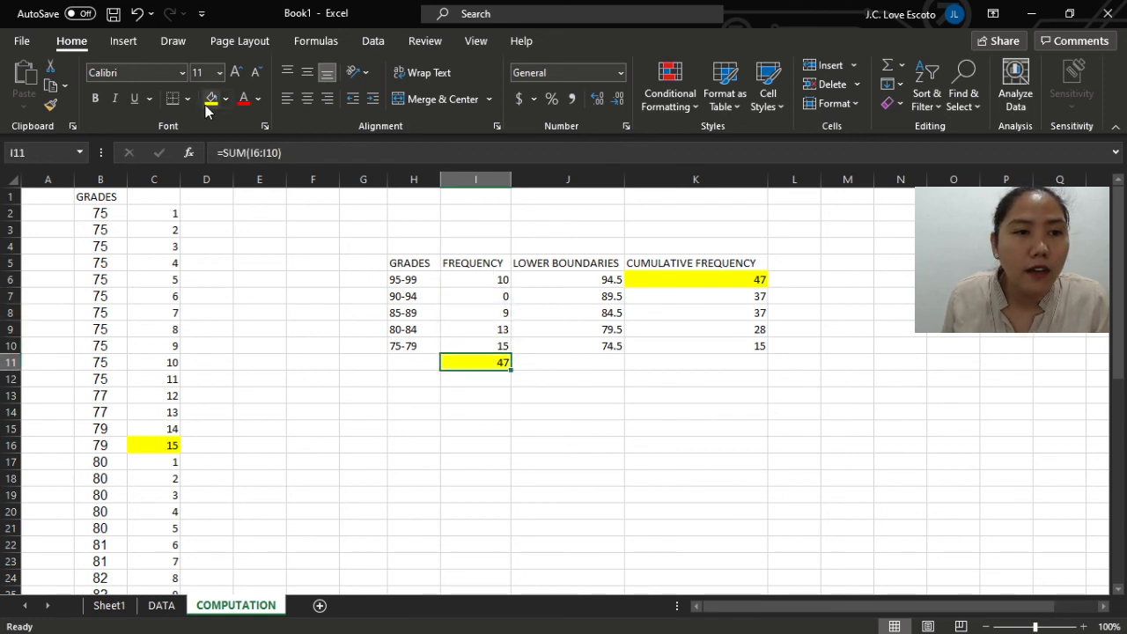
pyautogui.click(703, 282)
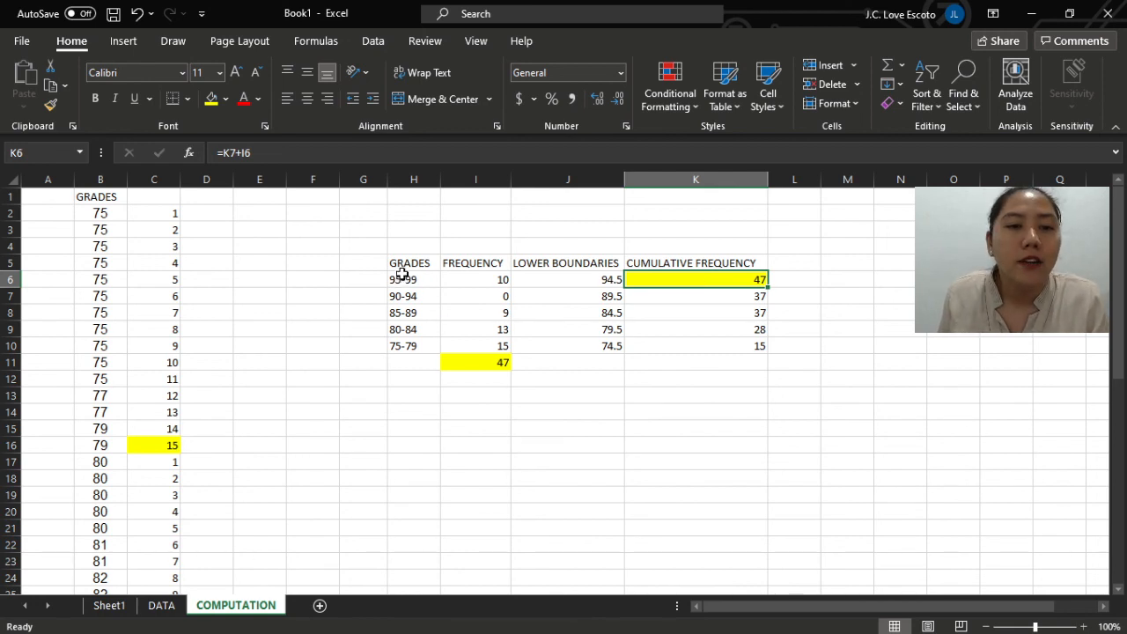
# - Center the contents of the frequency distribution table H5:K10 horizontally
pyautogui.moveTo(403, 264); pyautogui.dragTo(697, 355)
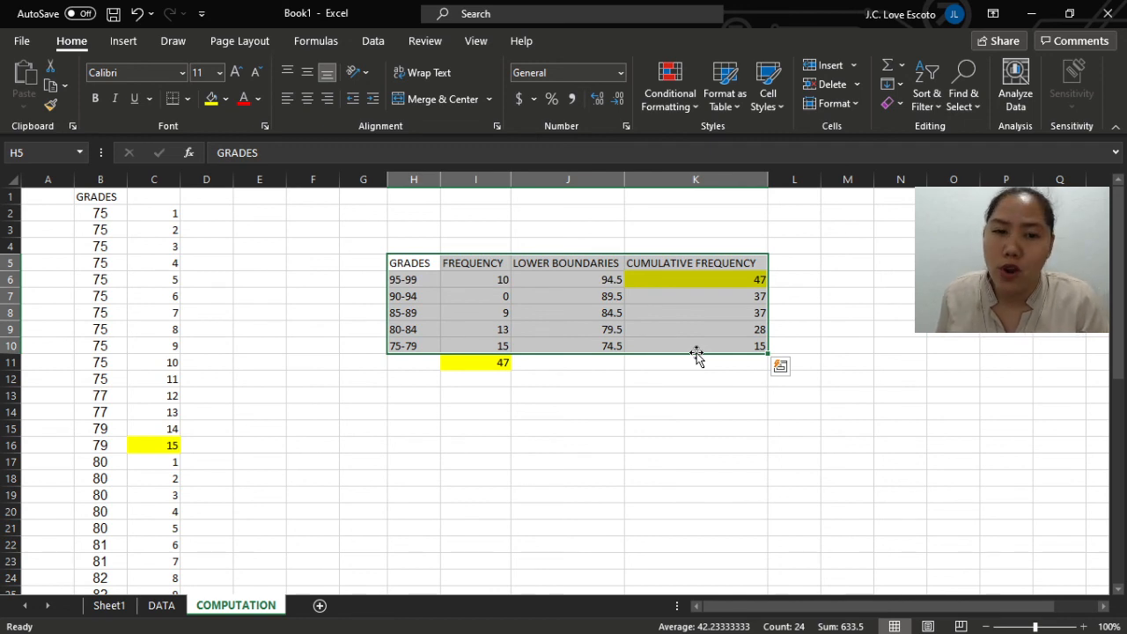
pyautogui.click(425, 262)
pyautogui.moveTo(425, 262); pyautogui.dragTo(714, 348)
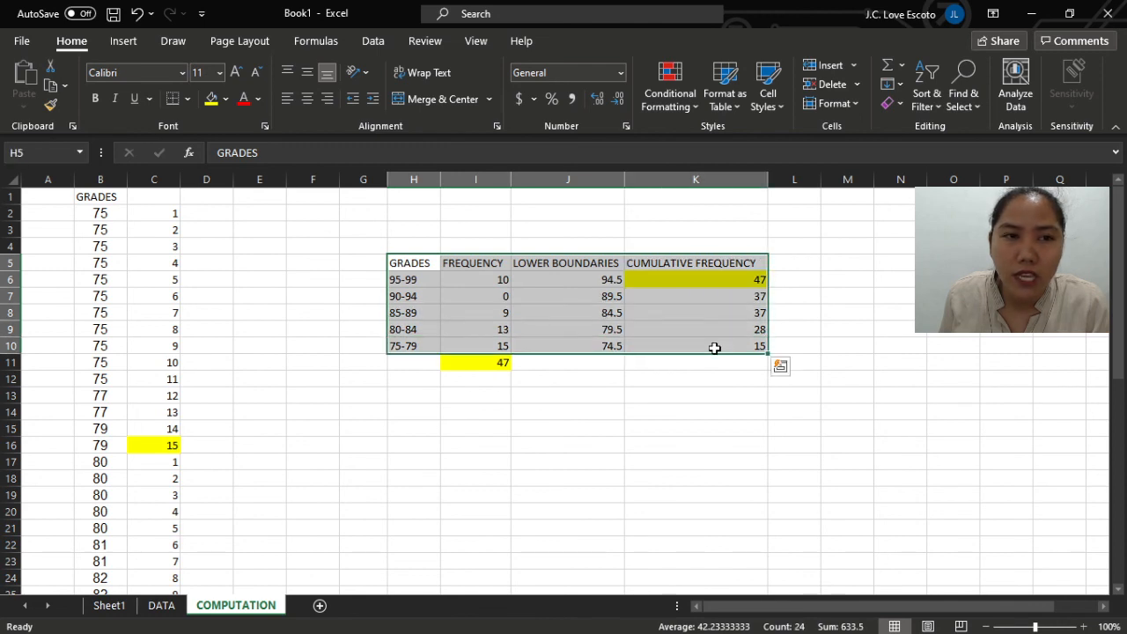
pyautogui.click(303, 81)
pyautogui.click(304, 81)
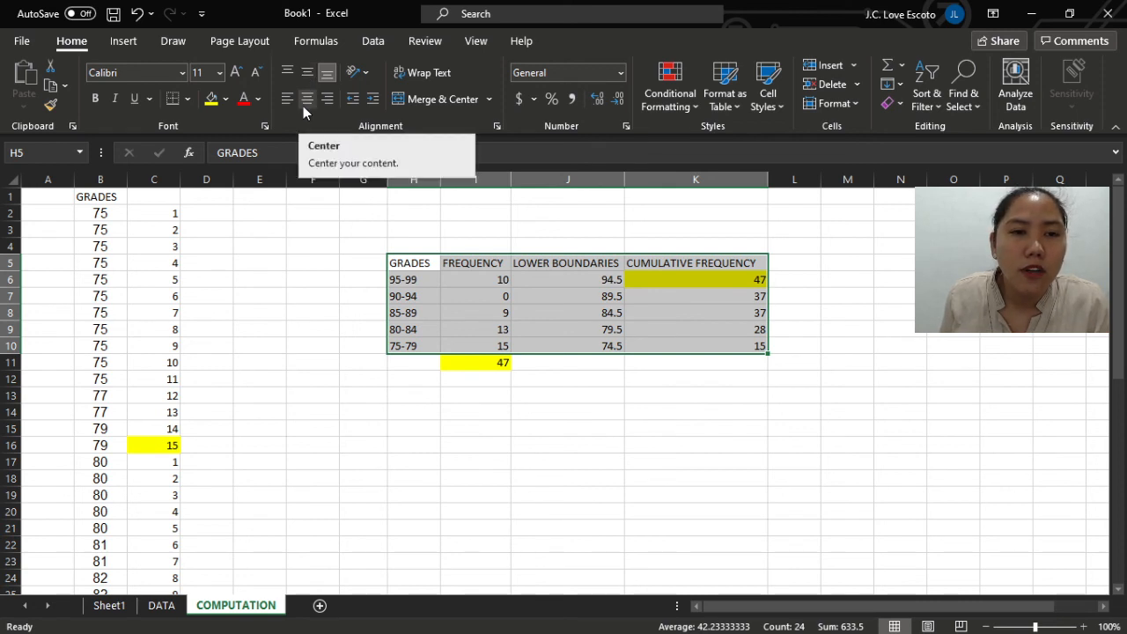
pyautogui.click(303, 106)
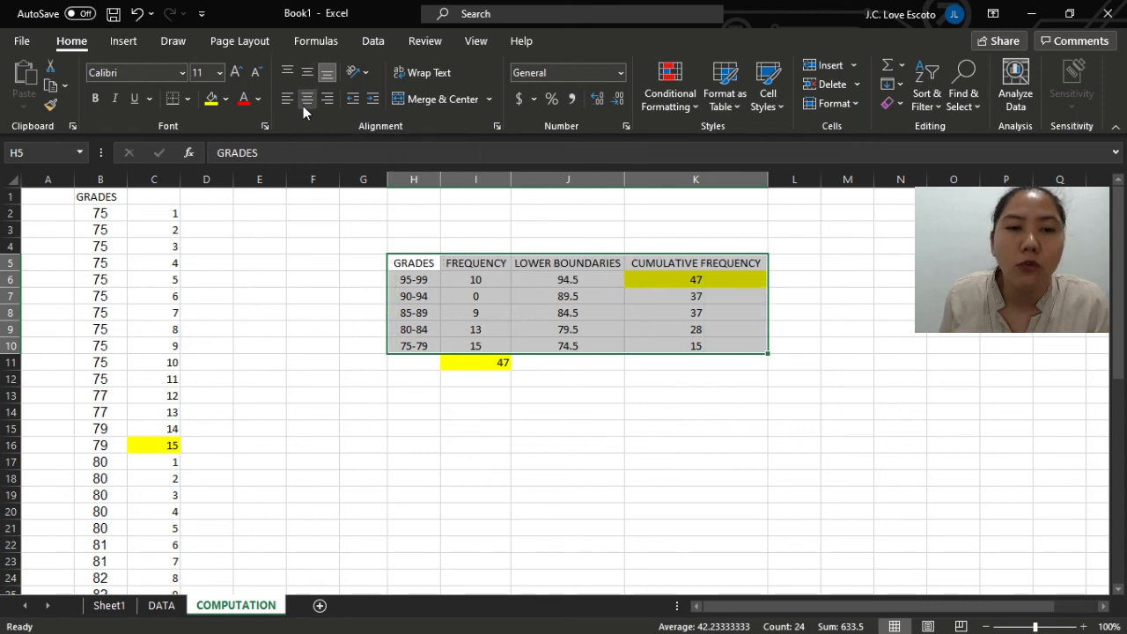
pyautogui.moveTo(412, 263); pyautogui.dragTo(655, 344)
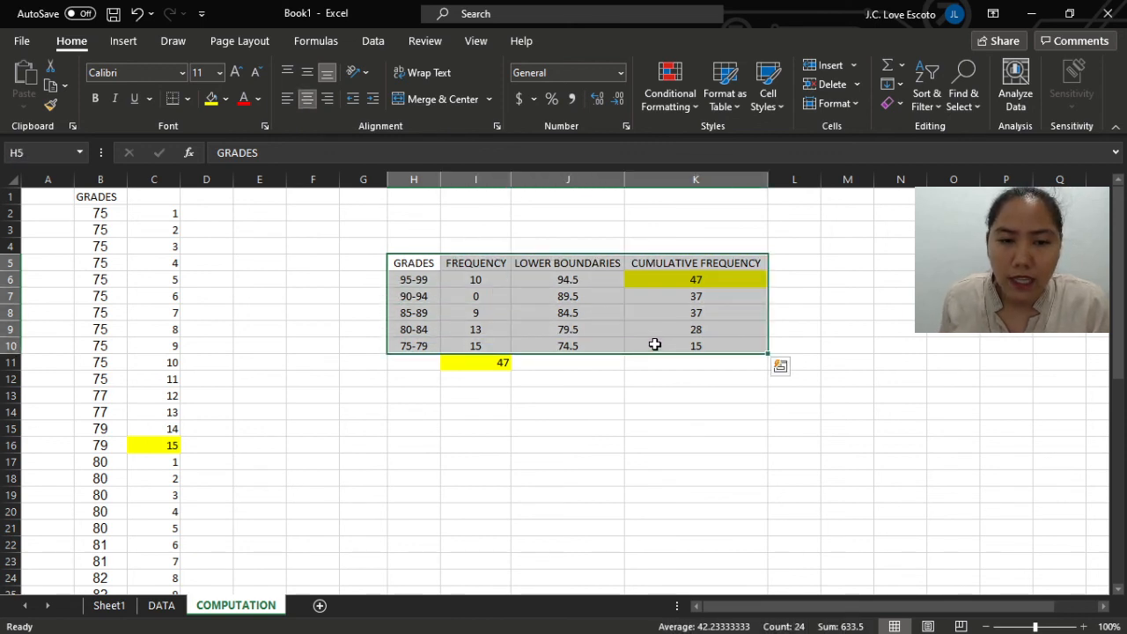
# - Enter the label "SOLVE FOR THE 60TH PERCENTILE" in H14 below the frequency table
pyautogui.click(533, 428)
pyautogui.scroll(-1, 534, 426)
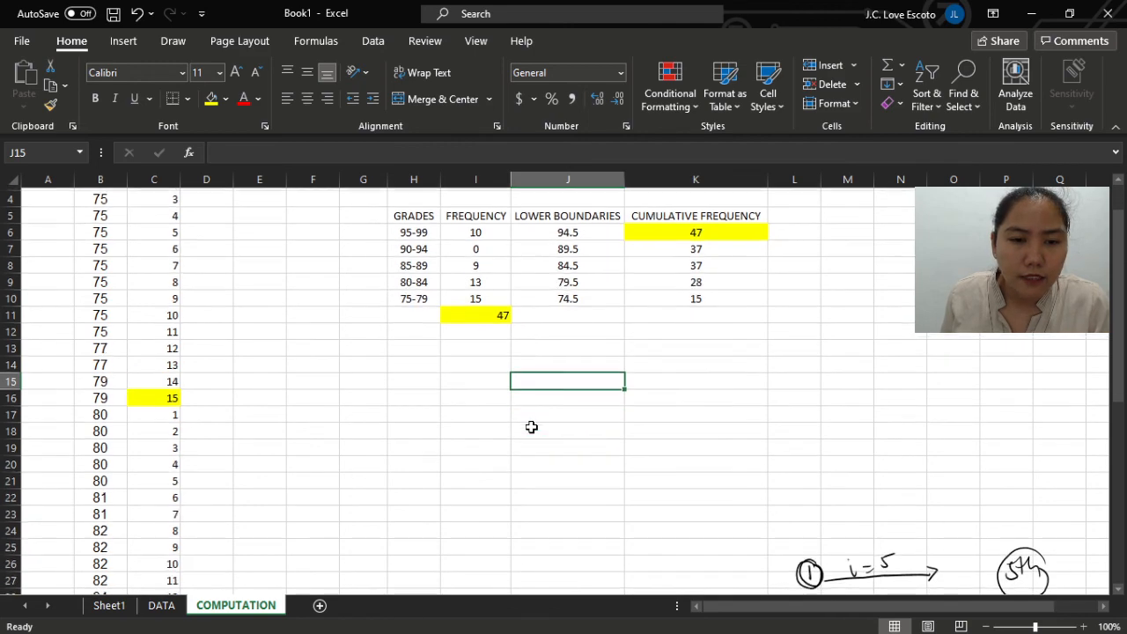
pyautogui.click(420, 363)
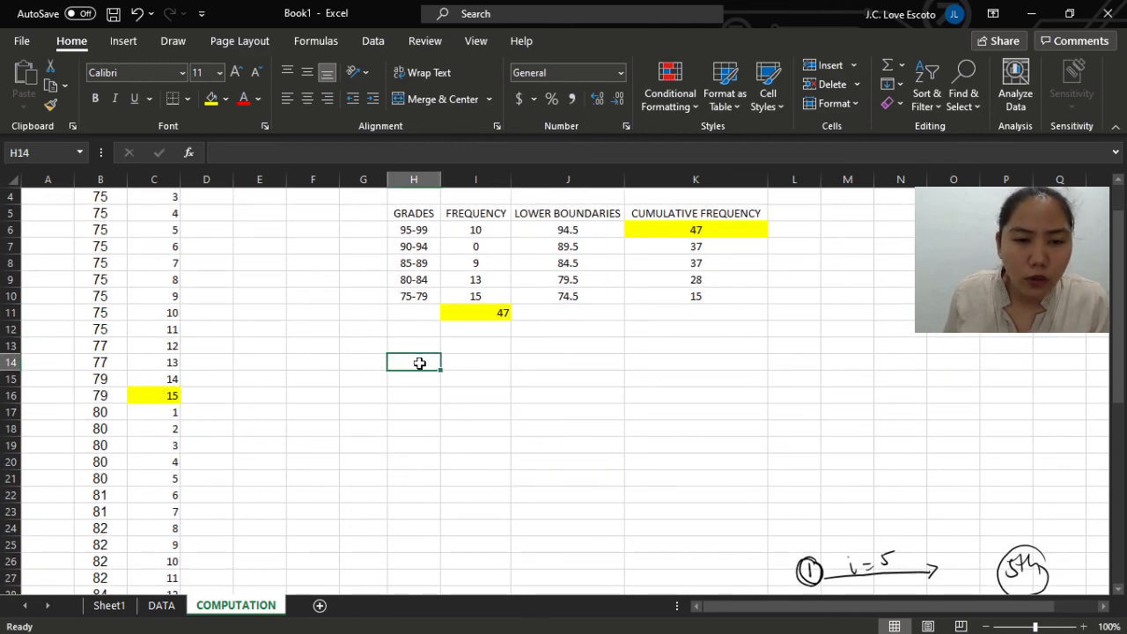
pyautogui.write('SOLV')
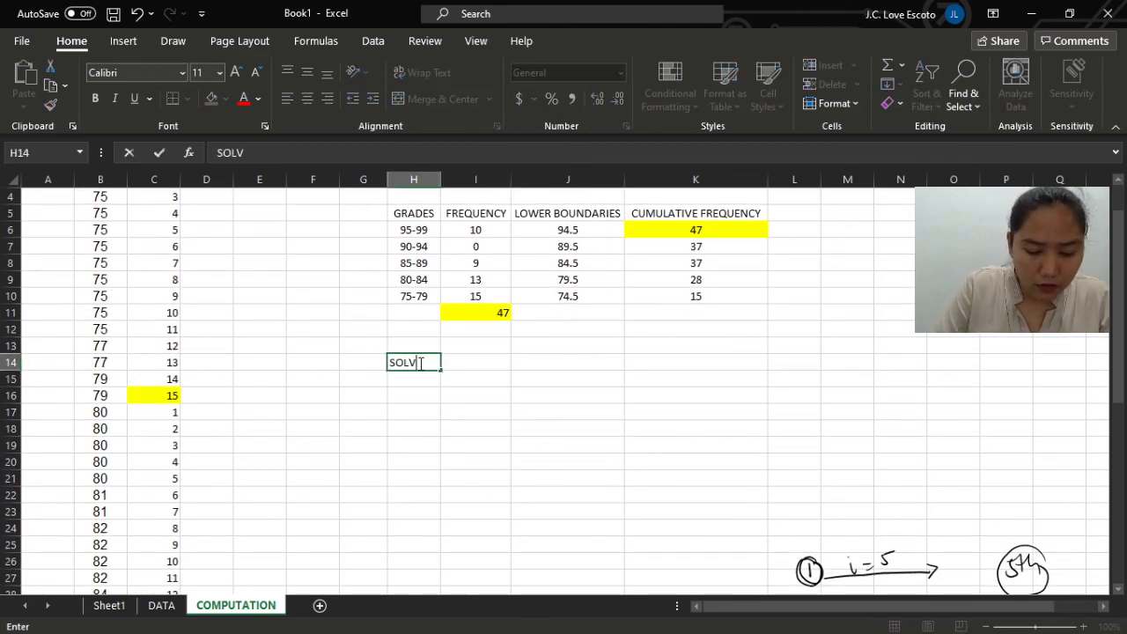
pyautogui.write('E F')
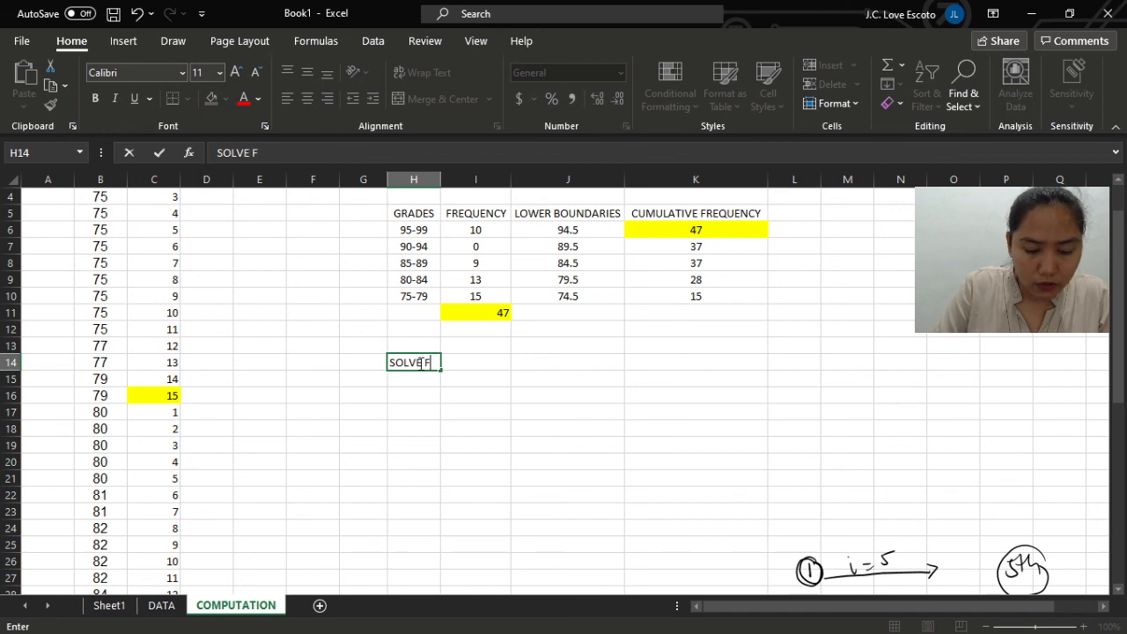
pyautogui.write('OR THE ')
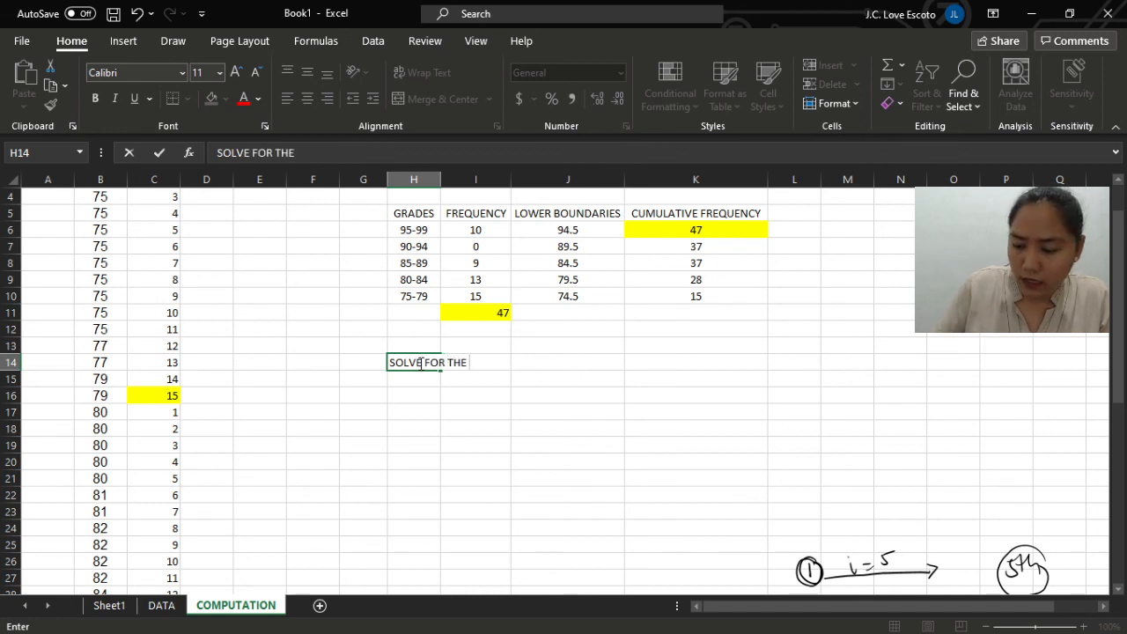
pyautogui.write('60TH ')
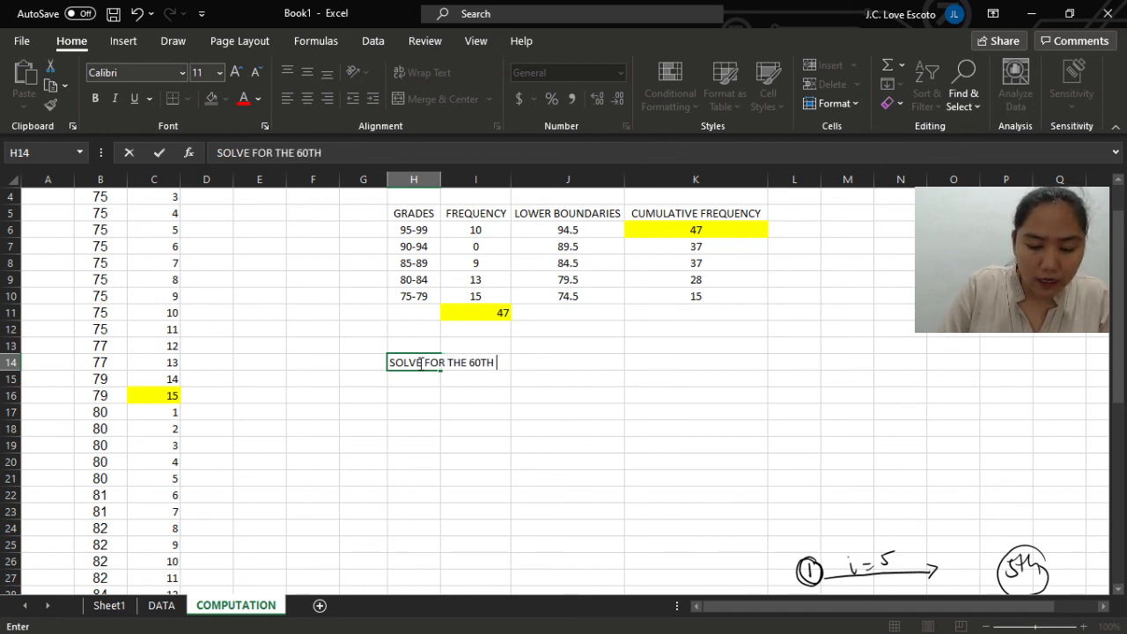
pyautogui.write('PERCENTILE')
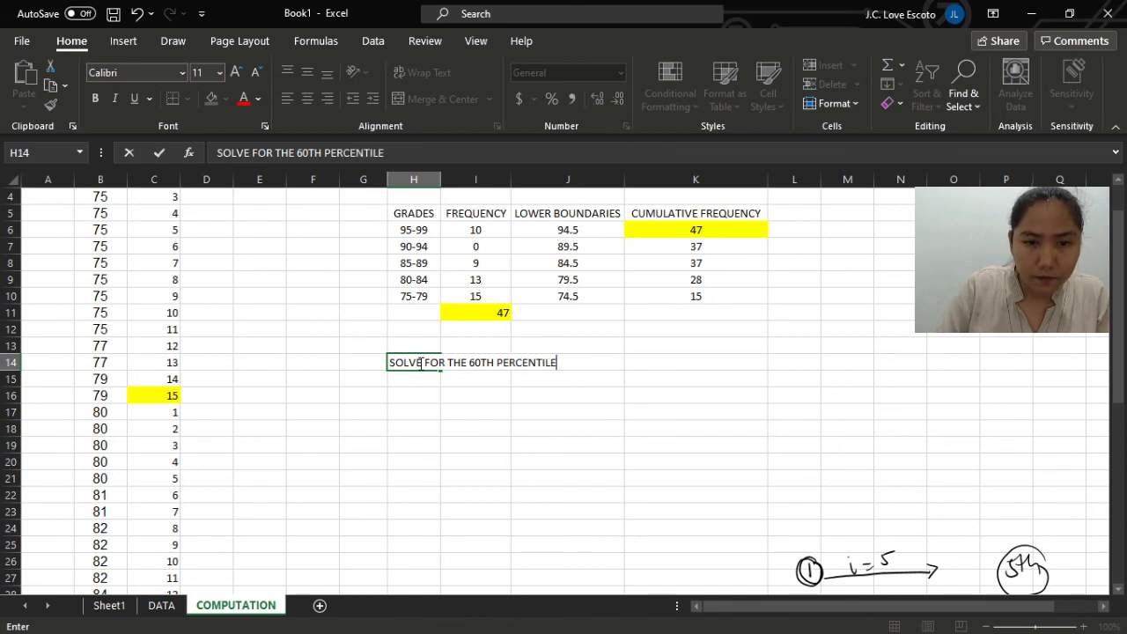
pyautogui.press('Return')
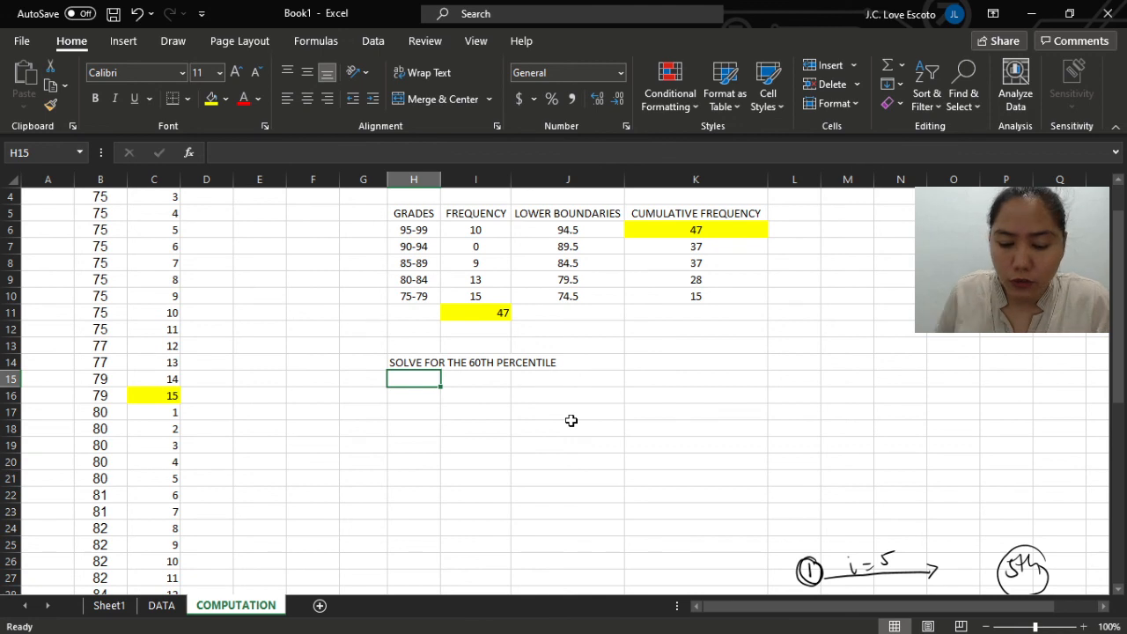
# - Compute the 60th percentile of the grades in H15 with the formula =PERCENTILE.INC(B2:B48,0.6)
pyautogui.write('=')
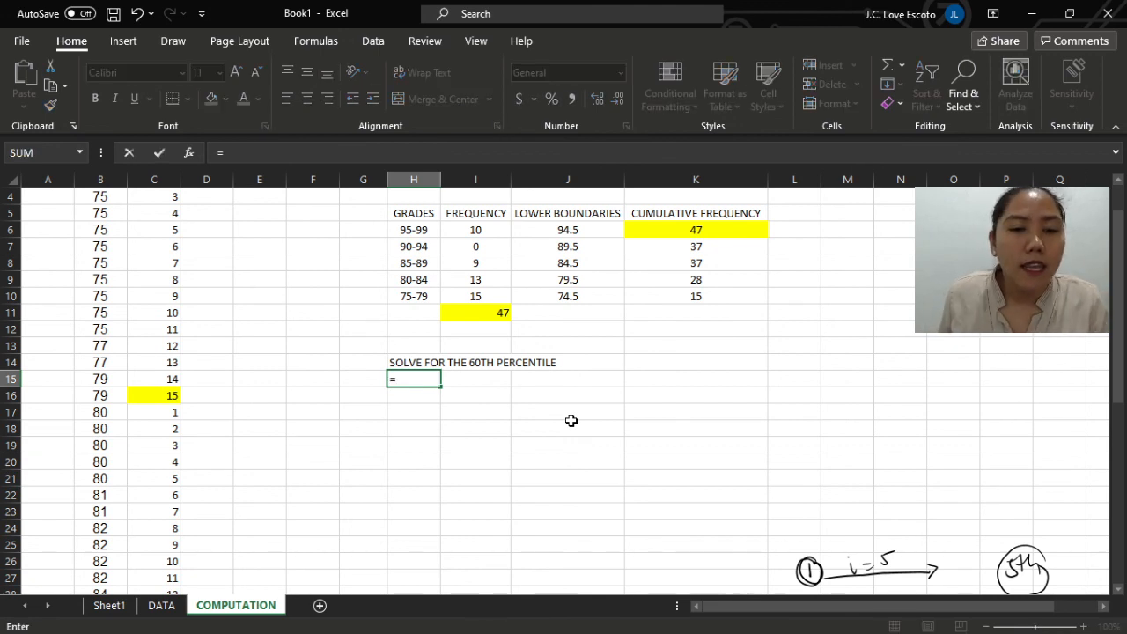
pyautogui.write('PER')
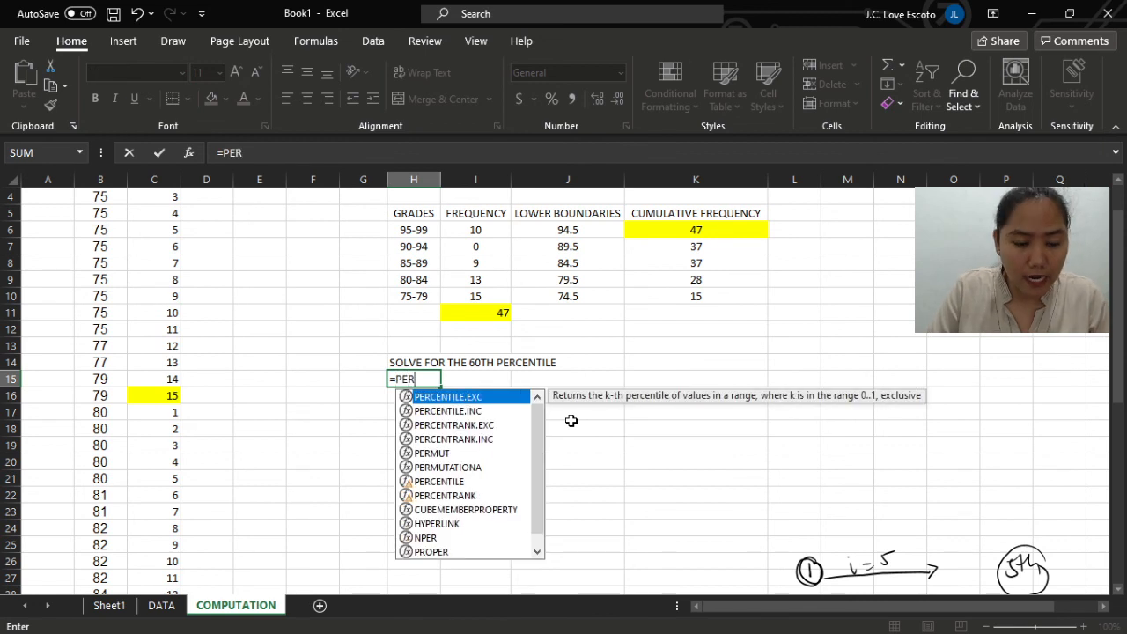
pyautogui.write('CENT')
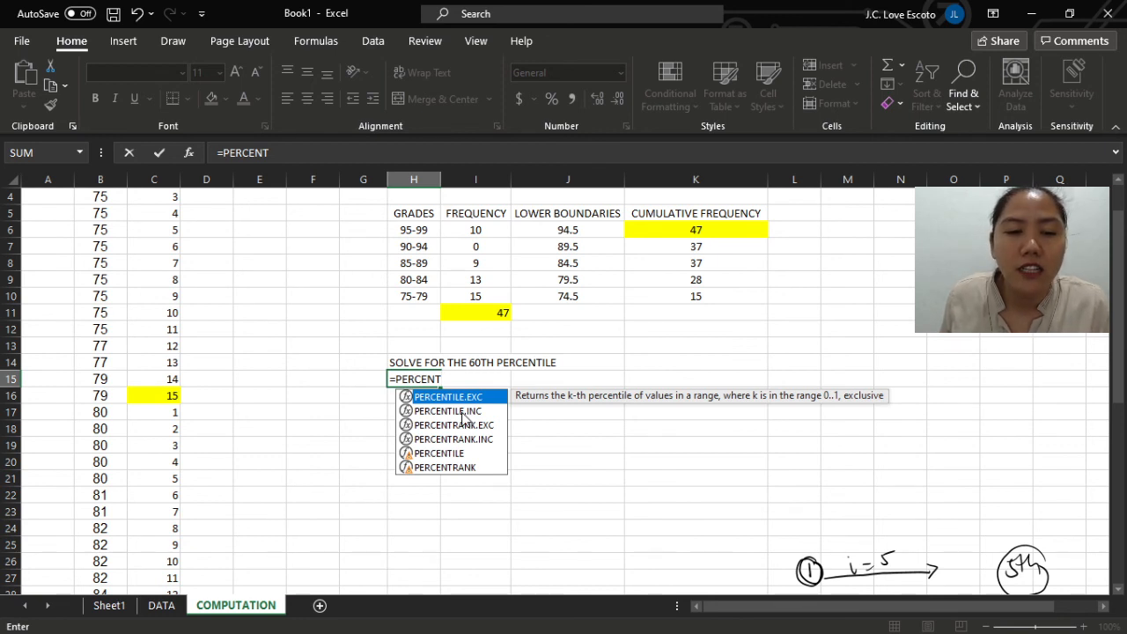
pyautogui.doubleClick(461, 411)
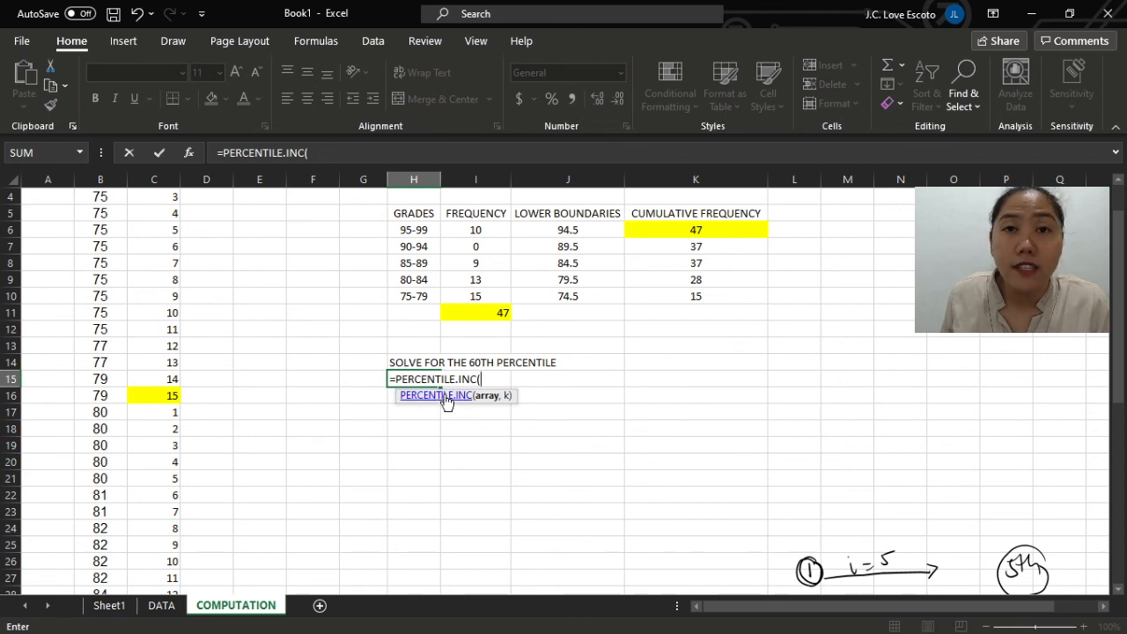
pyautogui.scroll(1, 227, 282)
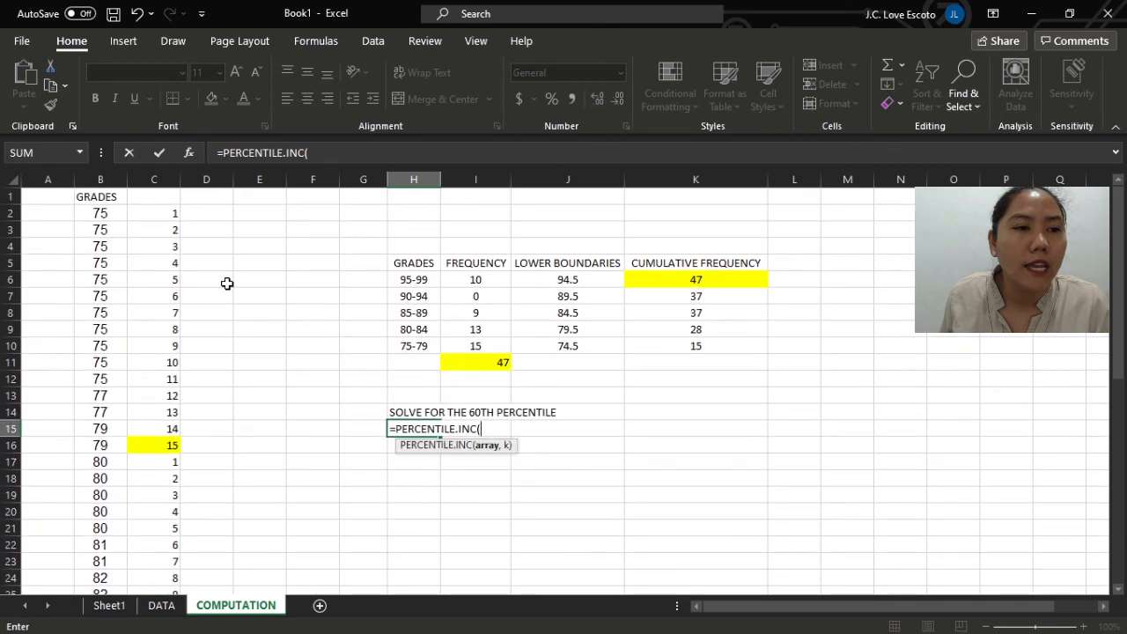
pyautogui.moveTo(113, 214); pyautogui.dragTo(117, 540)
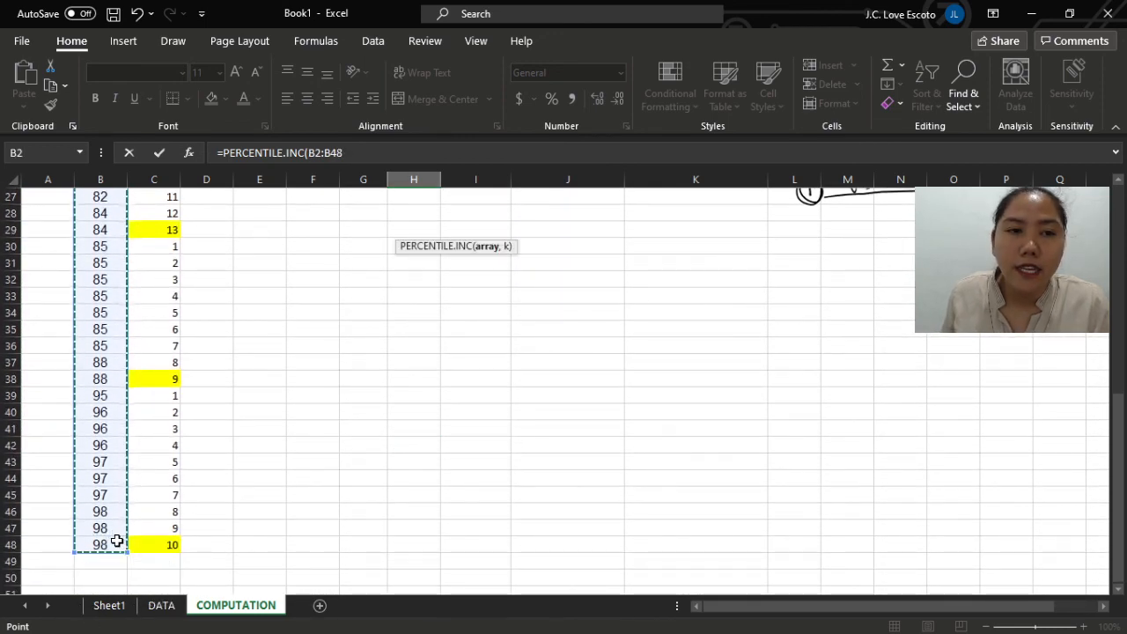
pyautogui.write(',')
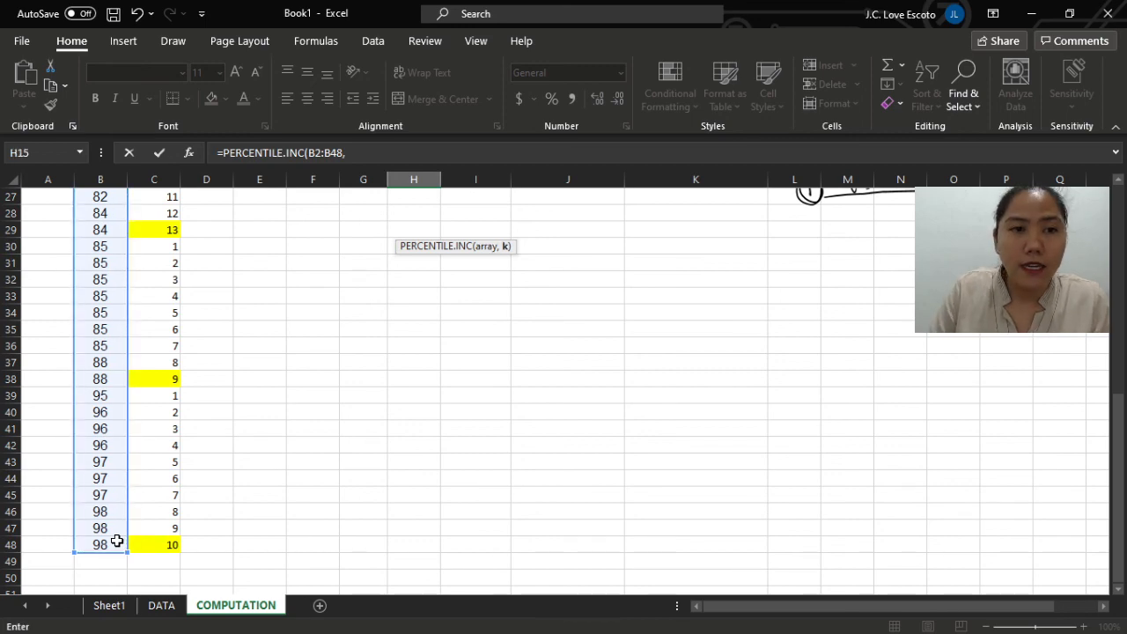
pyautogui.scroll(7, 489, 440)
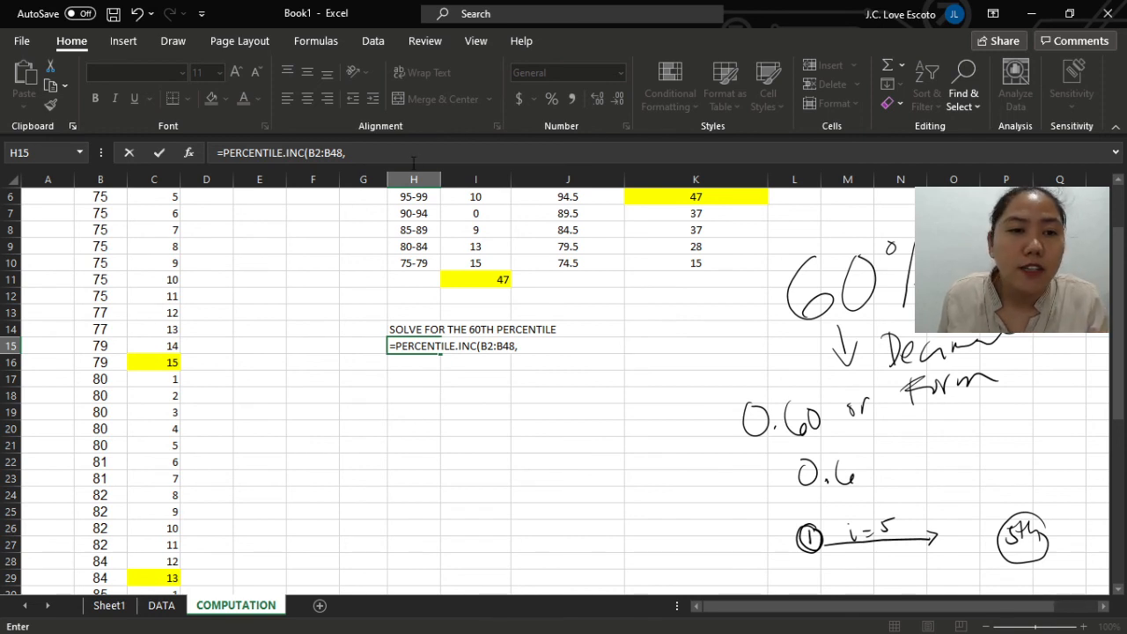
pyautogui.click(377, 154)
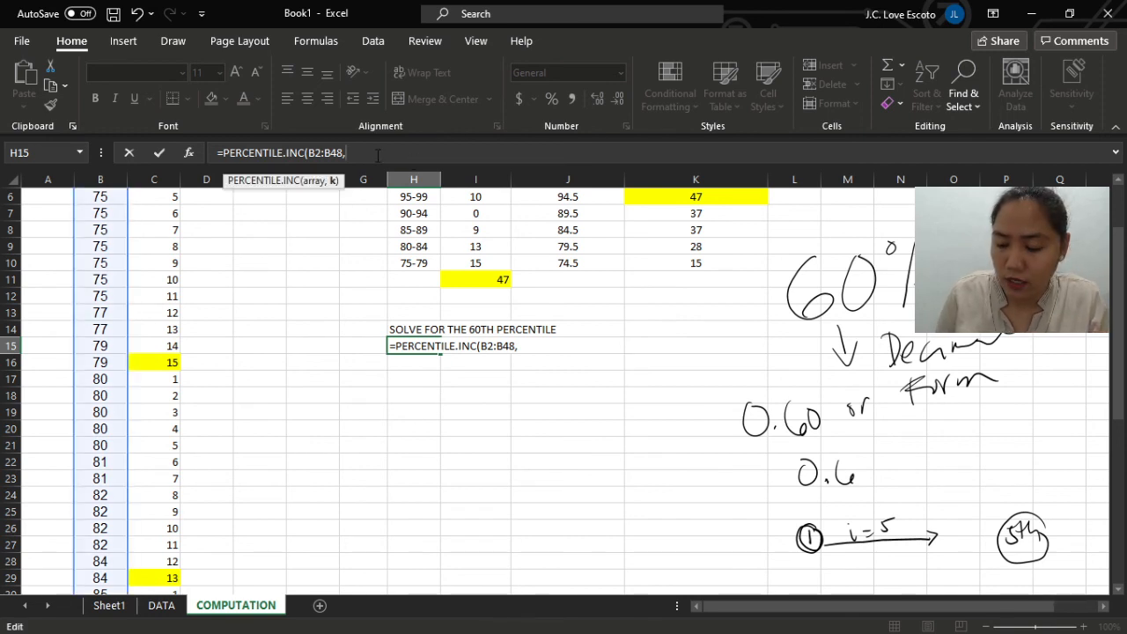
pyautogui.write('0.6')
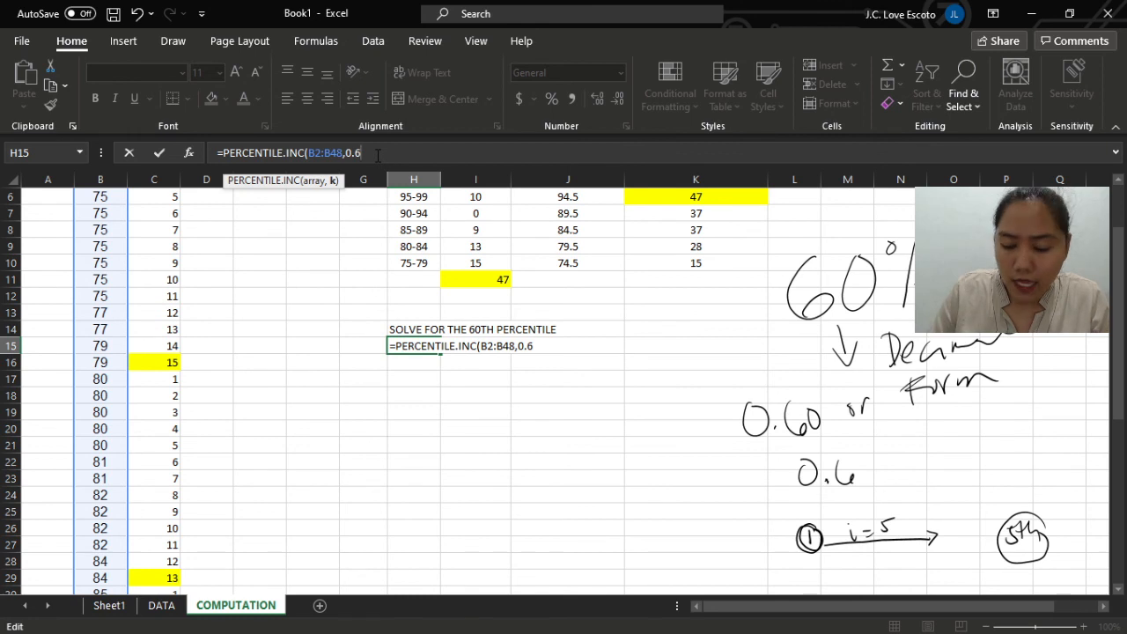
pyautogui.write(')')
pyautogui.press('Return')
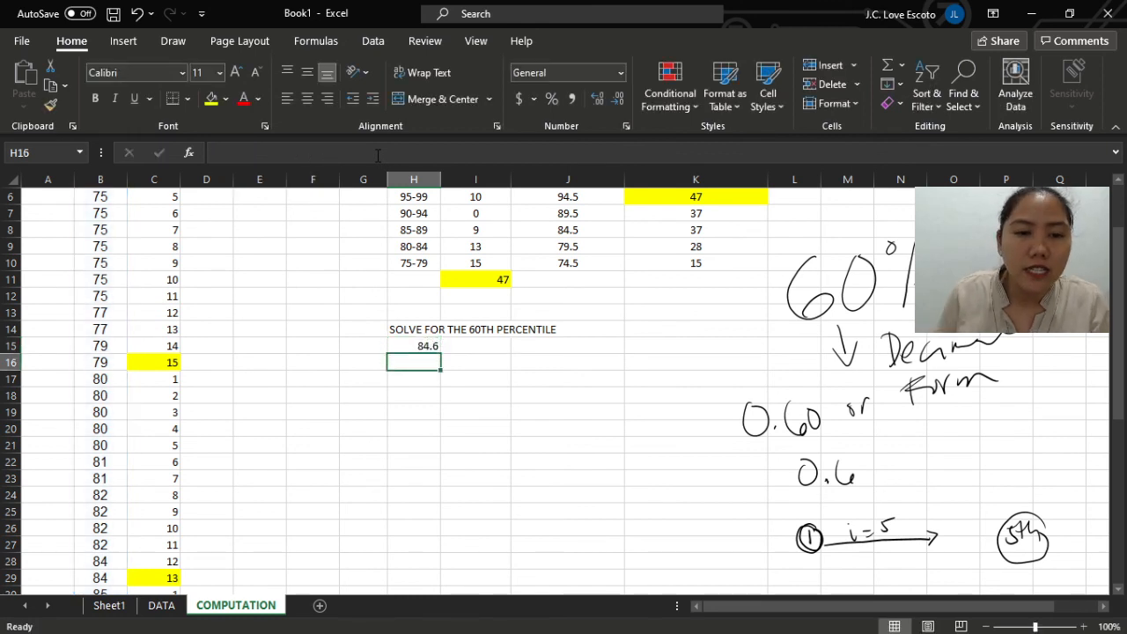
pyautogui.click(418, 343)
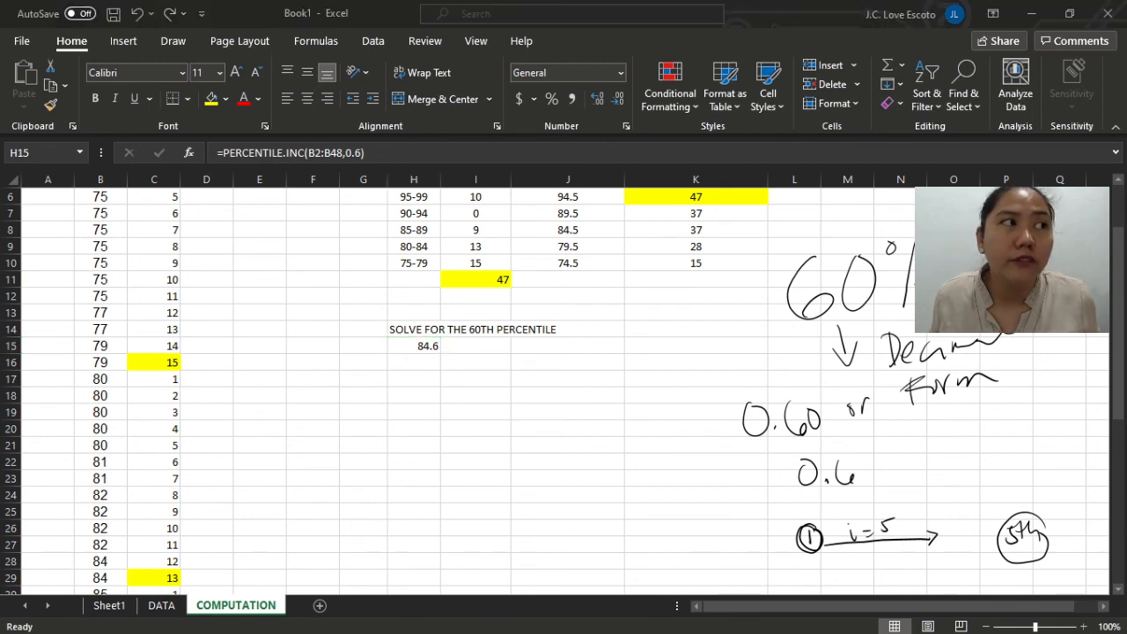
pyautogui.press('F2')
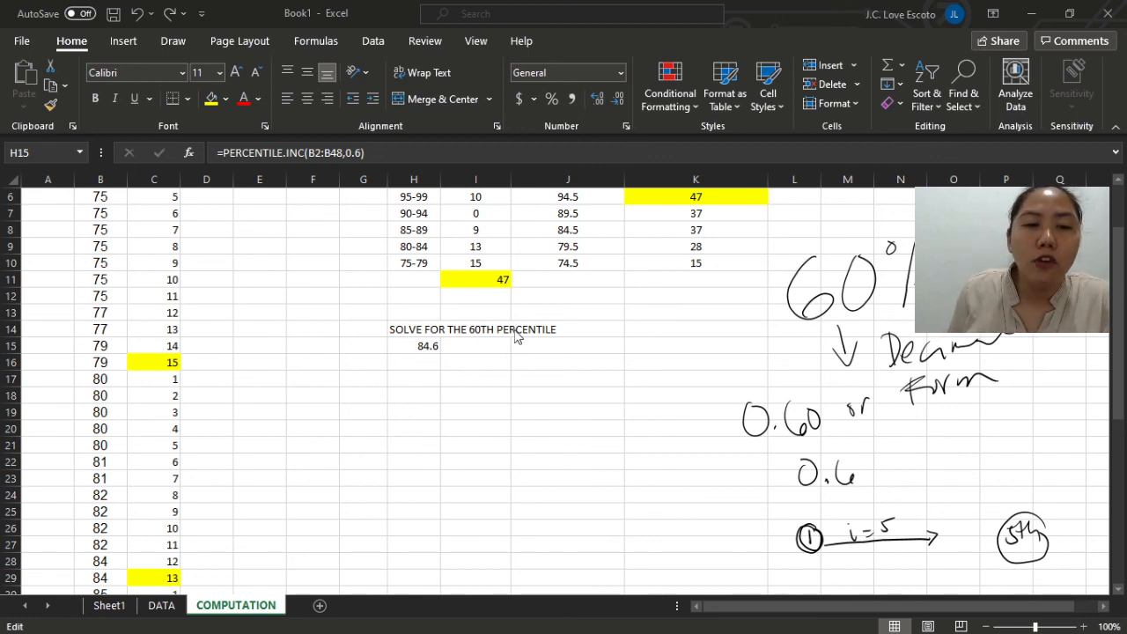
pyautogui.click(481, 354)
pyautogui.click(486, 359)
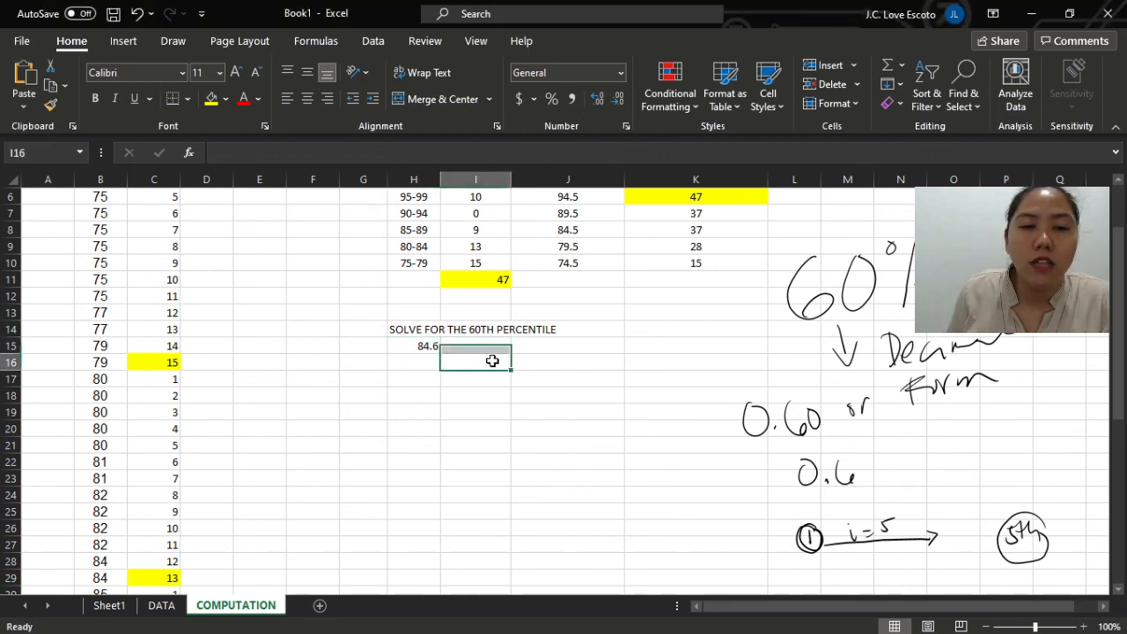
pyautogui.moveTo(468, 357); pyautogui.dragTo(480, 346)
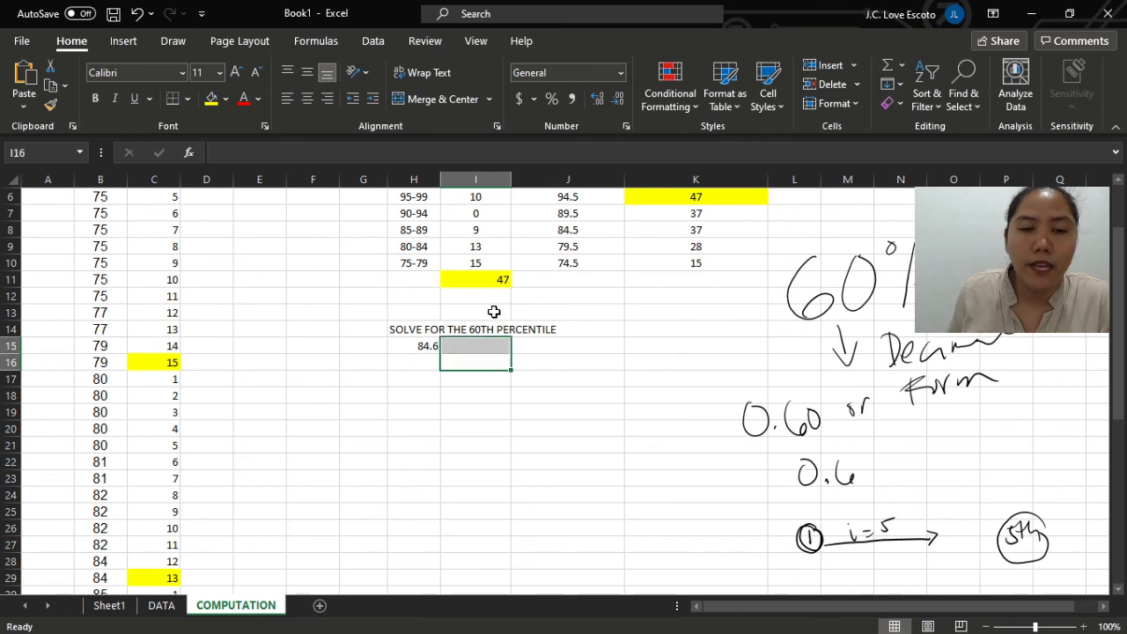
pyautogui.click(462, 430)
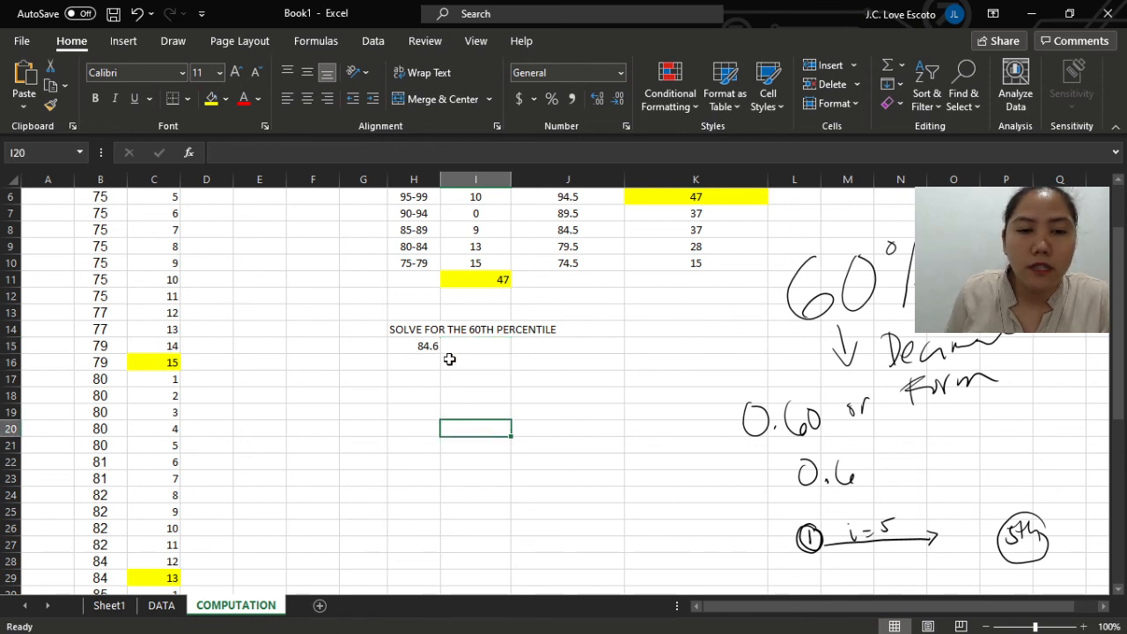
pyautogui.moveTo(455, 358); pyautogui.dragTo(478, 336)
pyautogui.click(493, 395)
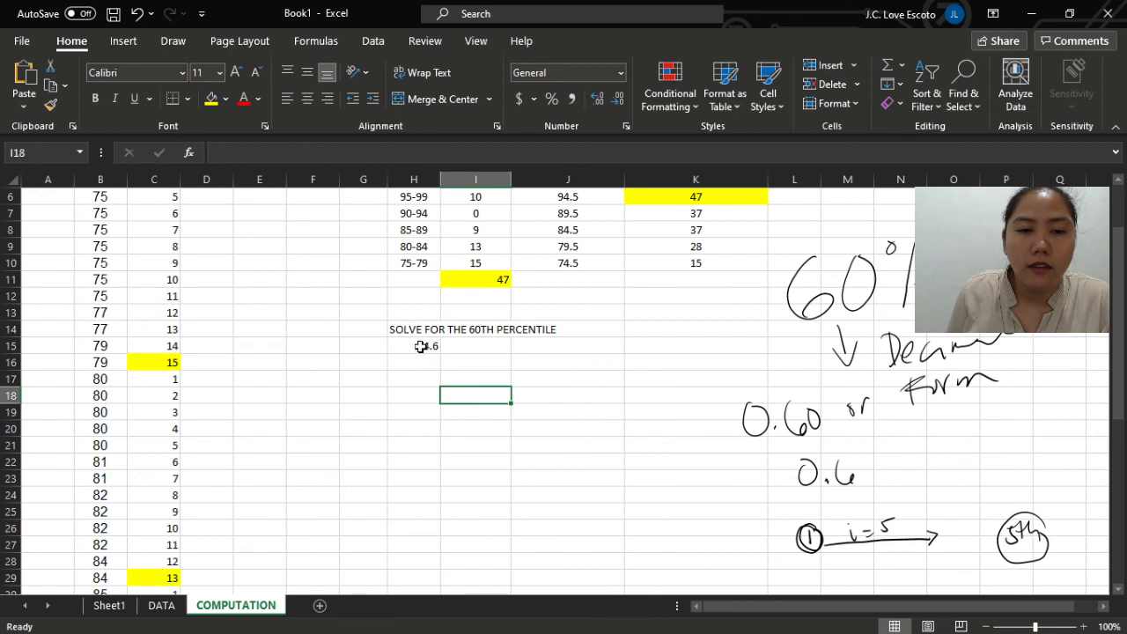
pyautogui.click(459, 348)
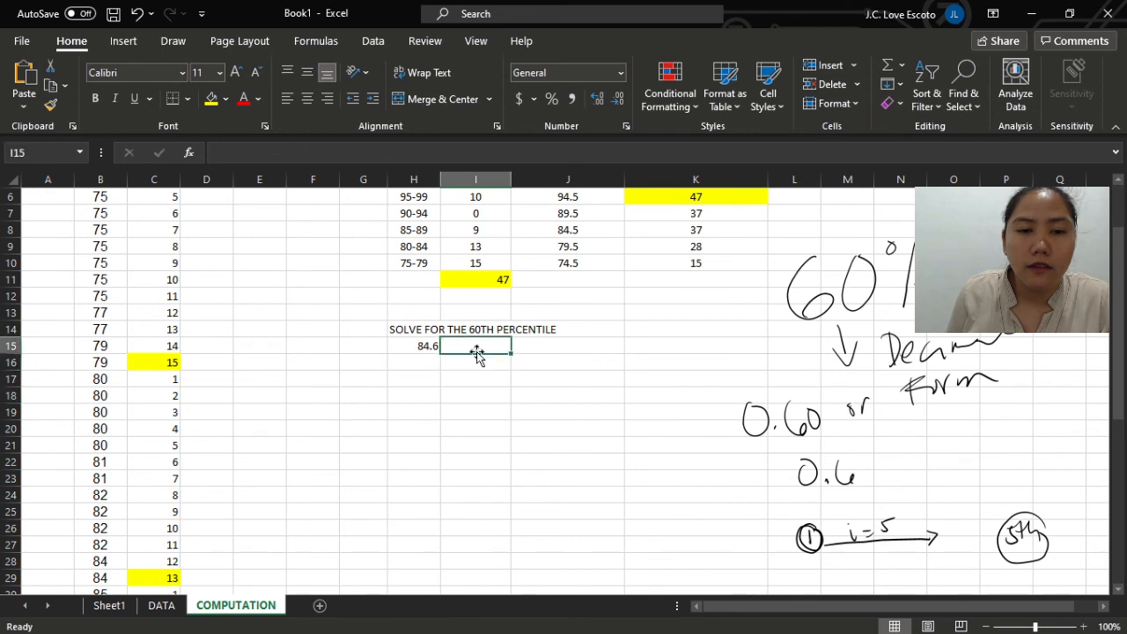
pyautogui.click(397, 398)
pyautogui.moveTo(421, 439); pyautogui.dragTo(494, 459)
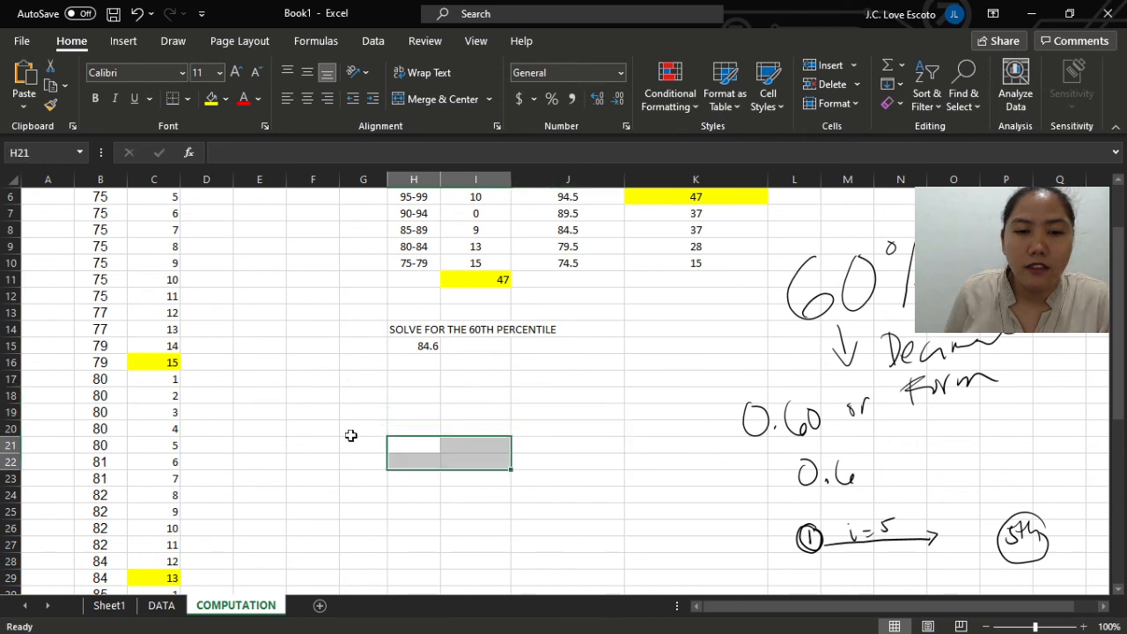
pyautogui.moveTo(357, 379); pyautogui.dragTo(354, 478)
pyautogui.click(279, 375)
pyautogui.click(426, 412)
pyautogui.click(500, 429)
pyautogui.click(557, 417)
pyautogui.moveTo(577, 427); pyautogui.dragTo(599, 408)
# - Enter the rounded 60th percentile 85 in J15 and draw an approximately-equal sign by hand between it and H15
pyautogui.click(491, 348)
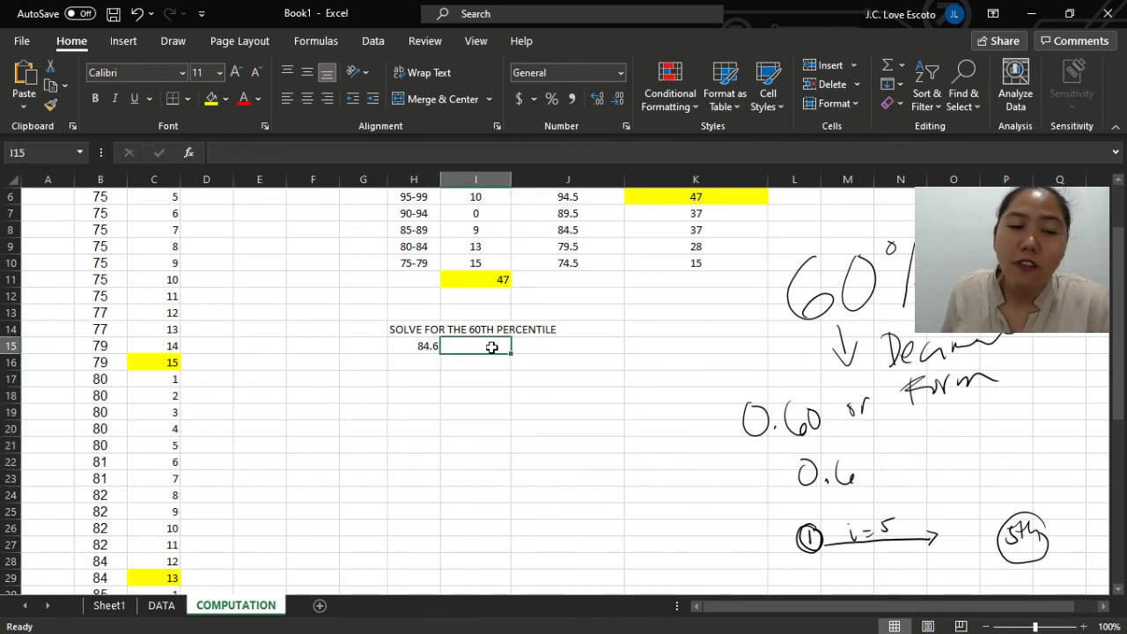
pyautogui.click(566, 352)
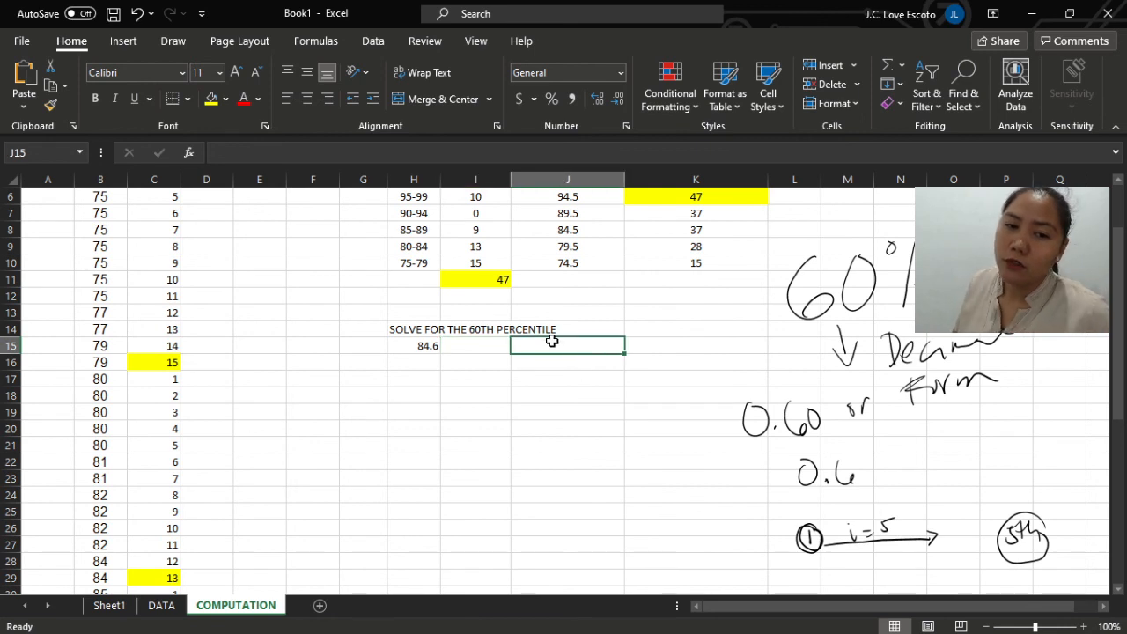
pyautogui.write('85')
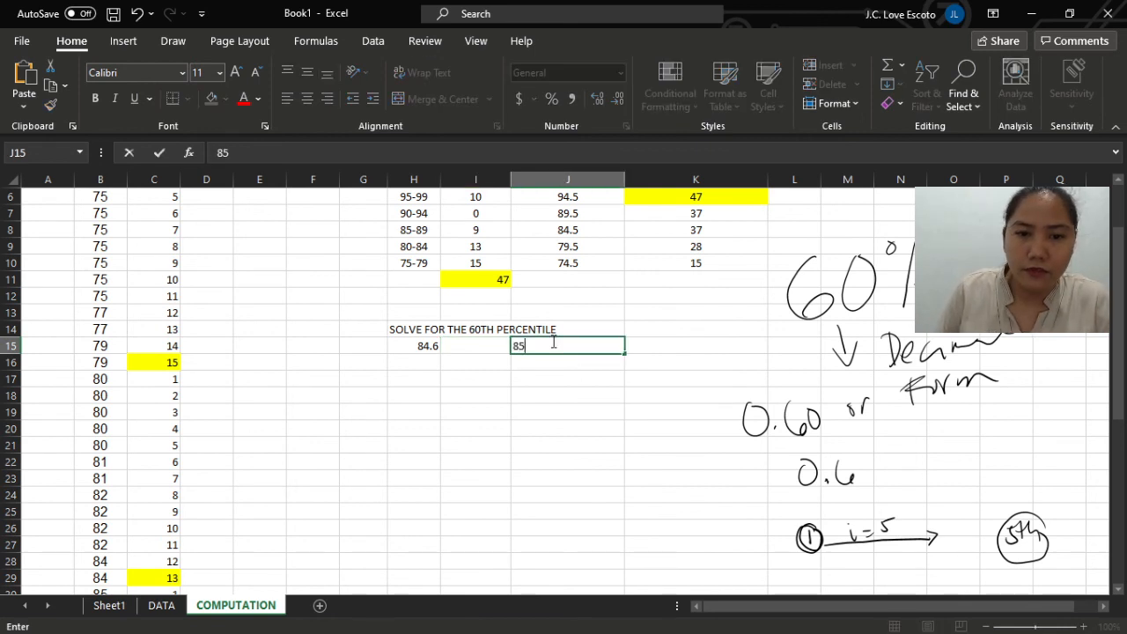
pyautogui.click(545, 446)
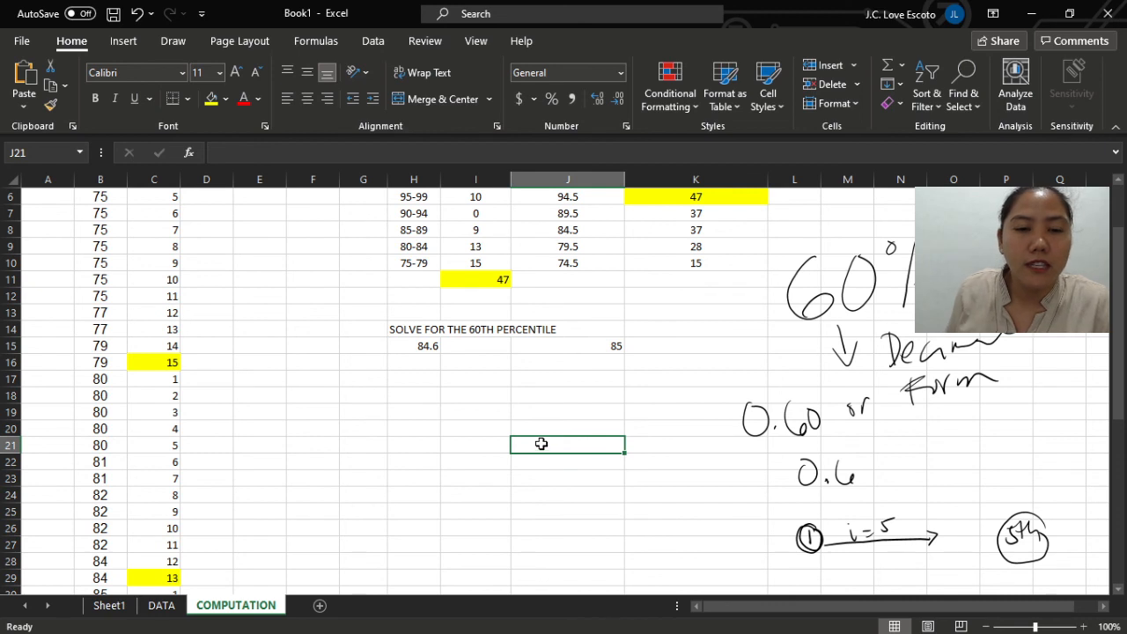
pyautogui.moveTo(501, 356)
pyautogui.mouseDown()
pyautogui.moveTo(527, 351)
pyautogui.moveTo(527, 338)
pyautogui.mouseUp()
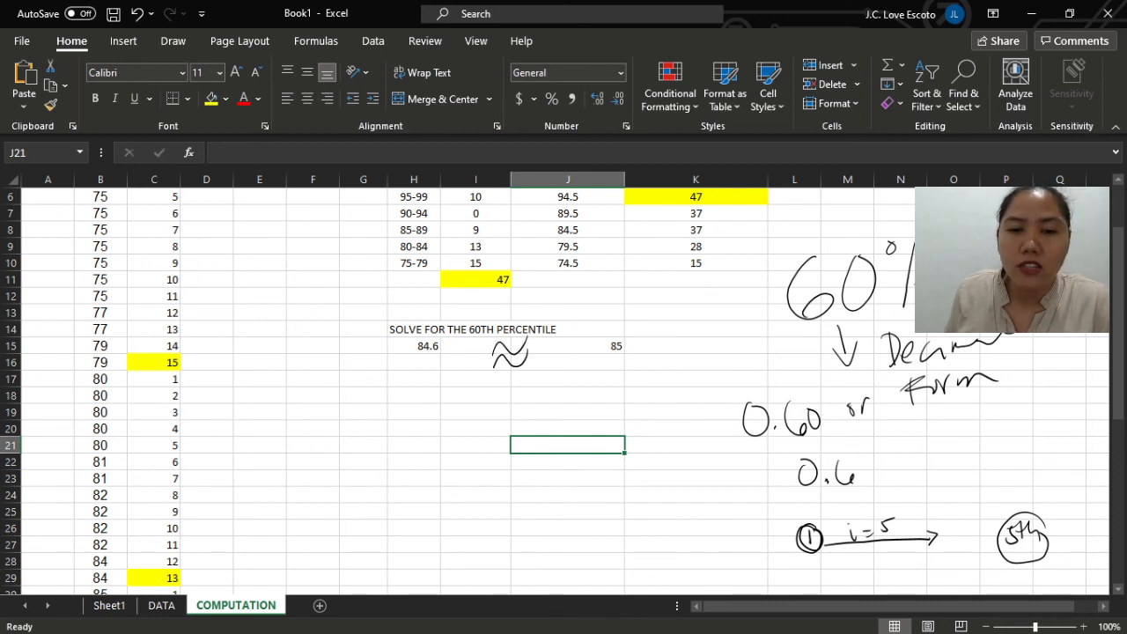
# - Enter the conclusion "THEREFORE, 60% OF THE STUDENTS GOT A GRADE LESS THAN OR EQUAL TO 85" in H19
pyautogui.click(434, 413)
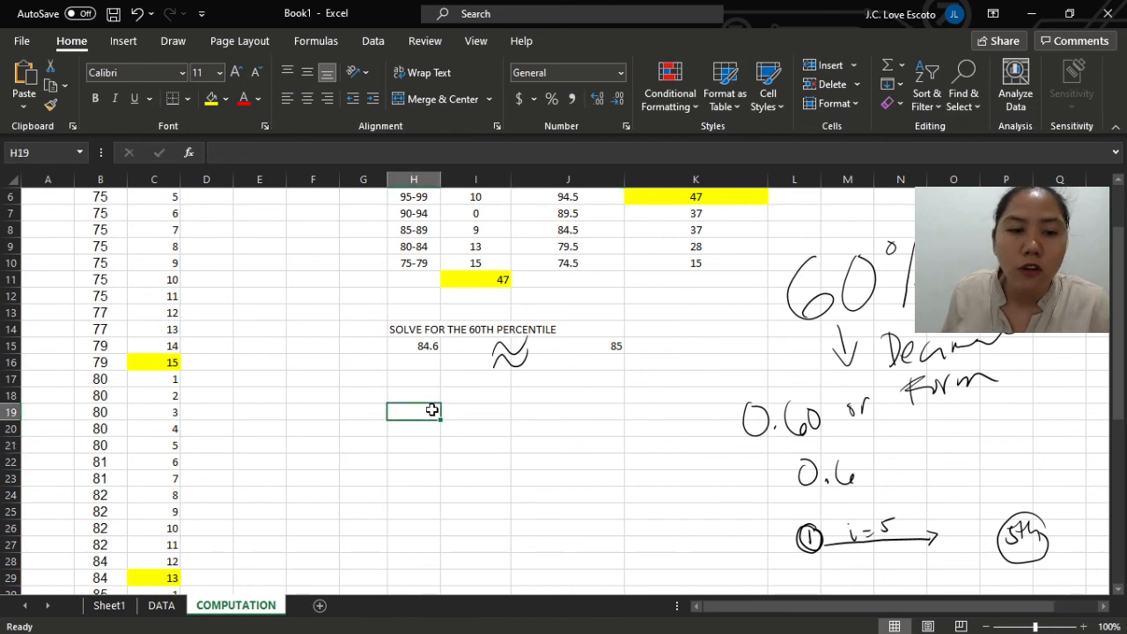
pyautogui.hotkey('alt', 'Tab')
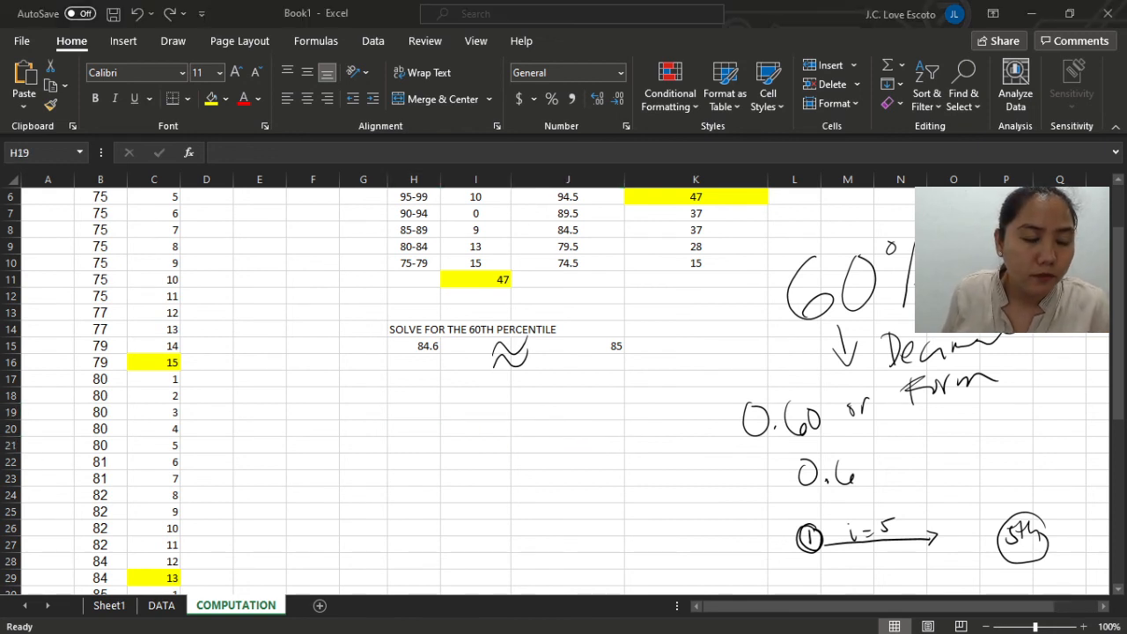
pyautogui.hotkey('ctrl', 'c')
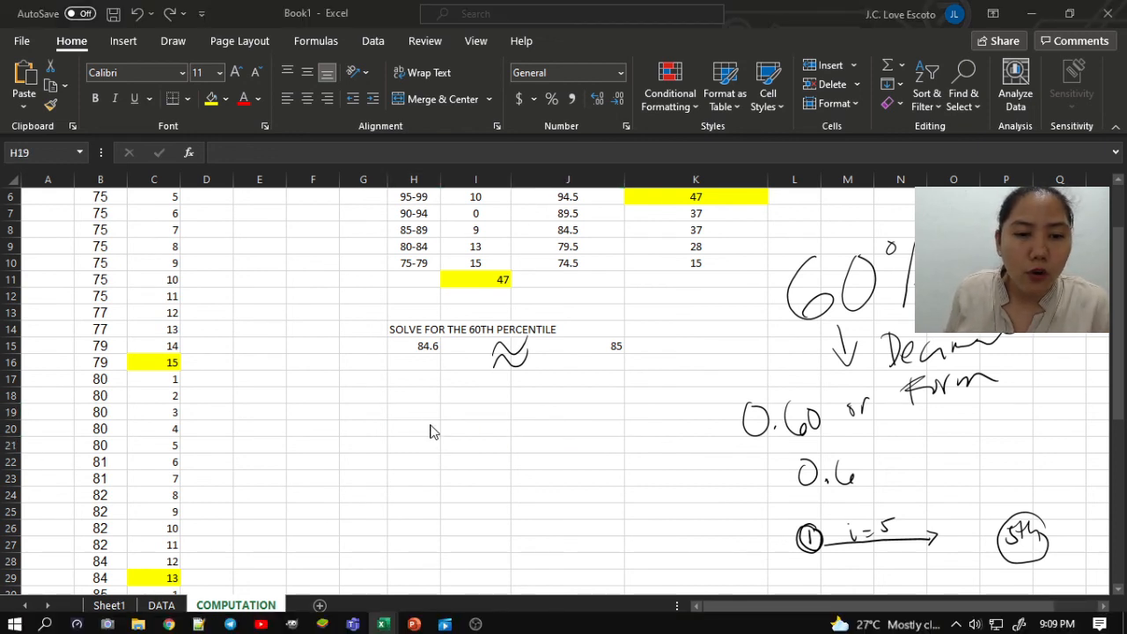
pyautogui.hotkey('alt', 'Tab')
pyautogui.hotkey('ctrl', 'v')
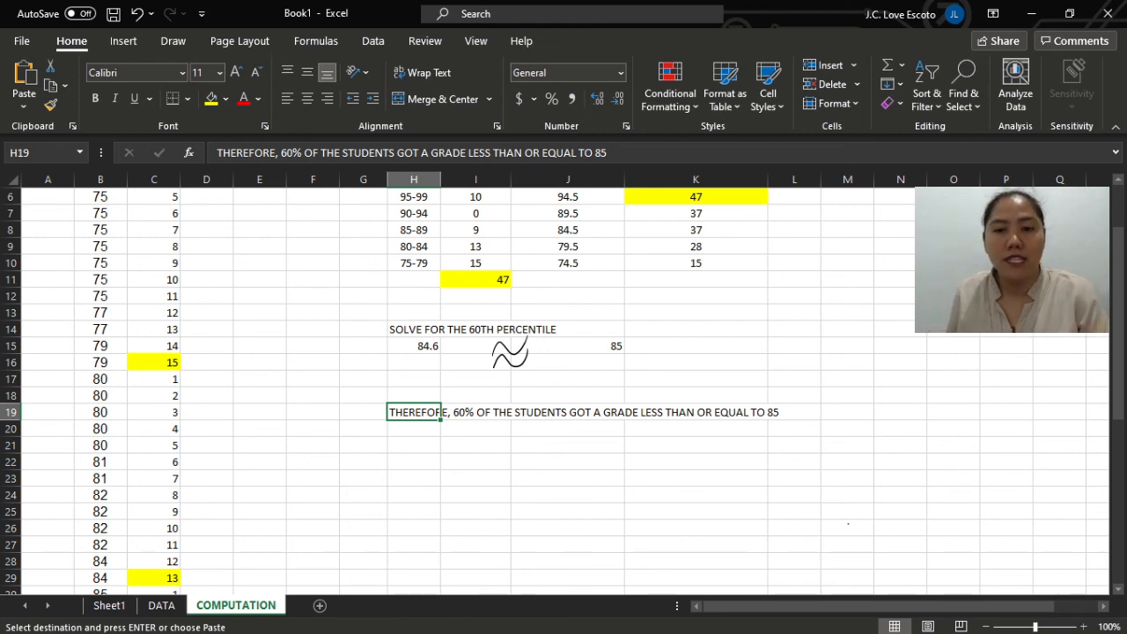
# - Enter the label "SOLVE FOR 85TH PERCENTILE" in H23 below the 60th percentile conclusion
pyautogui.click(414, 445)
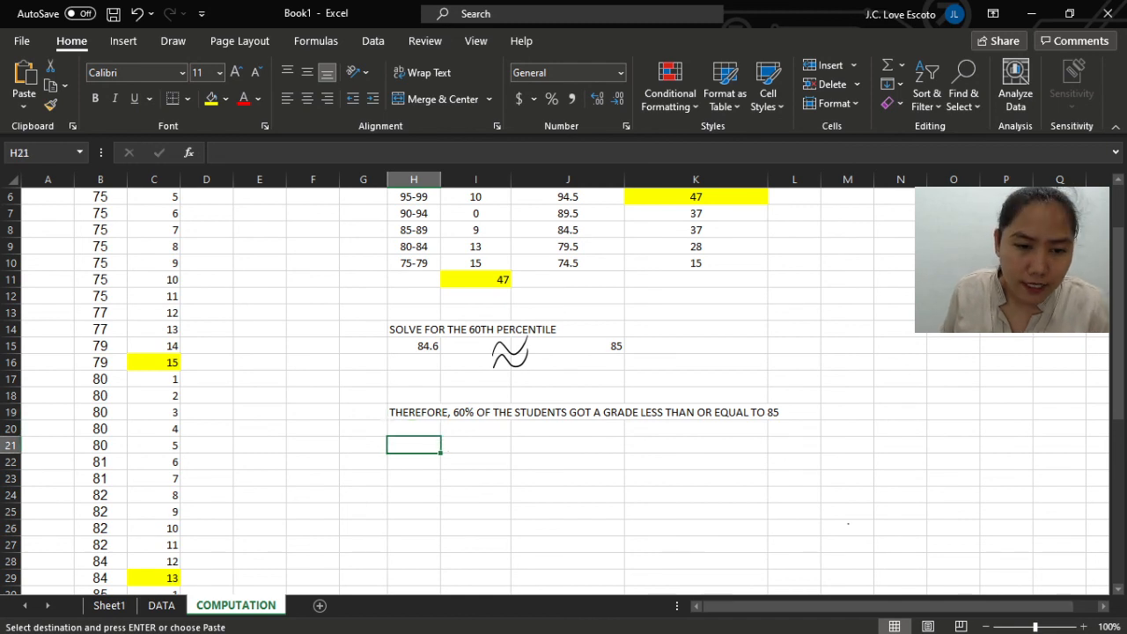
pyautogui.click(429, 471)
pyautogui.write('S')
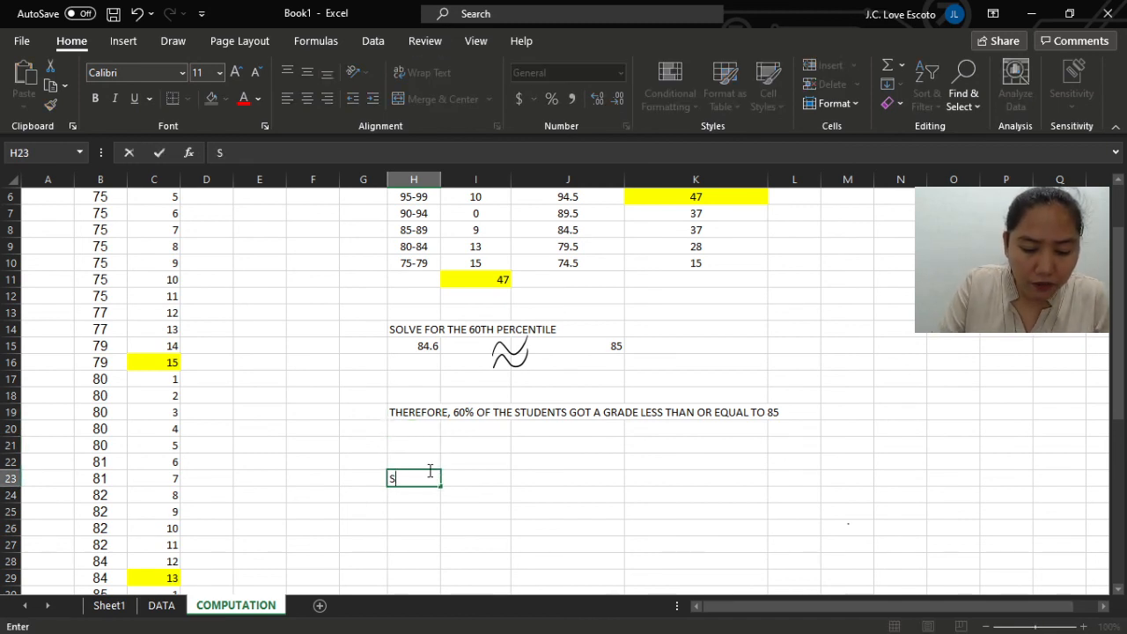
pyautogui.write('OLVE ')
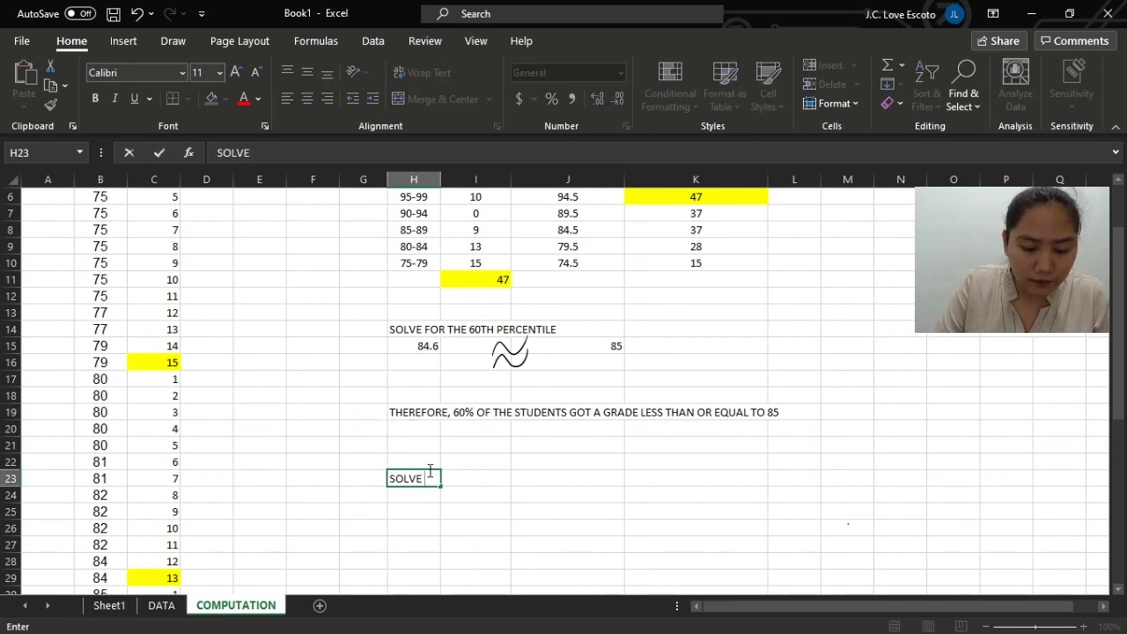
pyautogui.write('FOR')
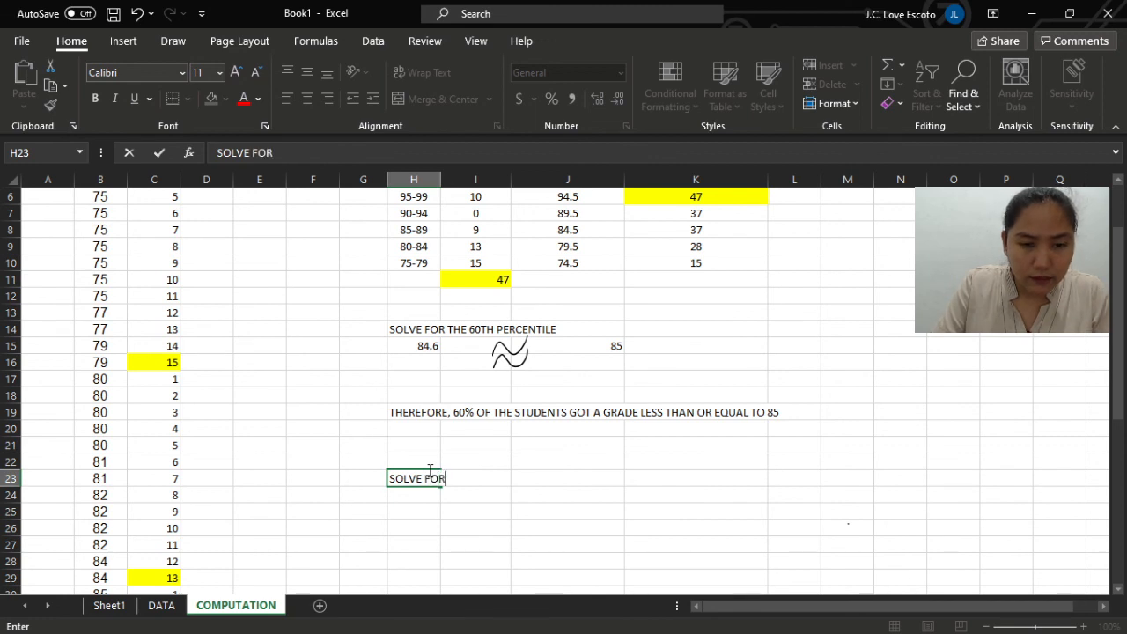
pyautogui.write(' 85T')
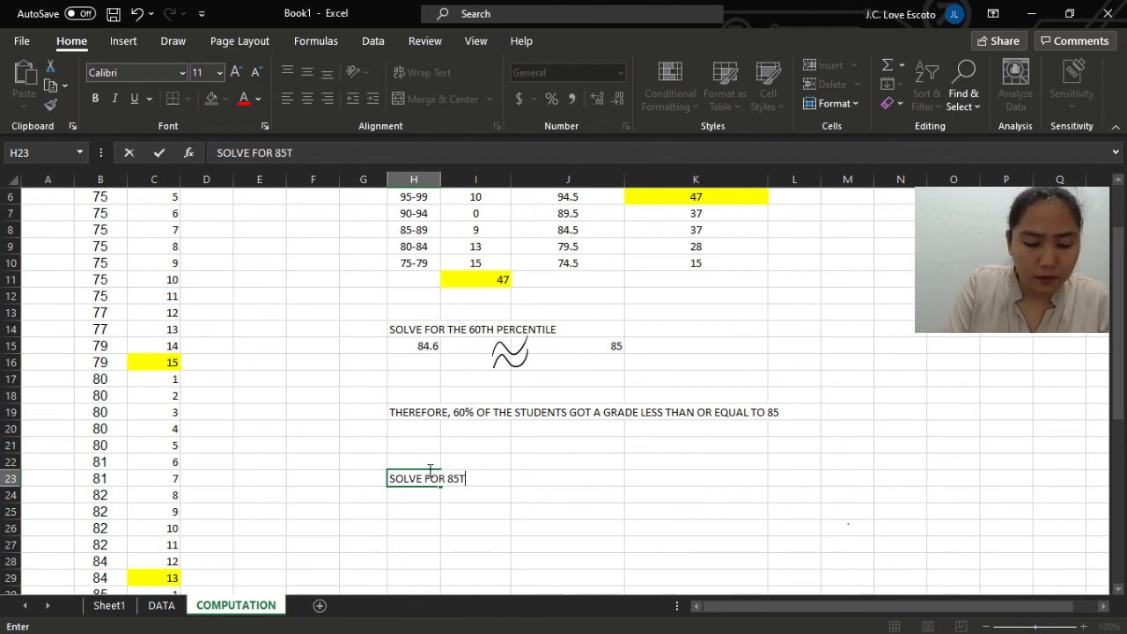
pyautogui.write('H PER')
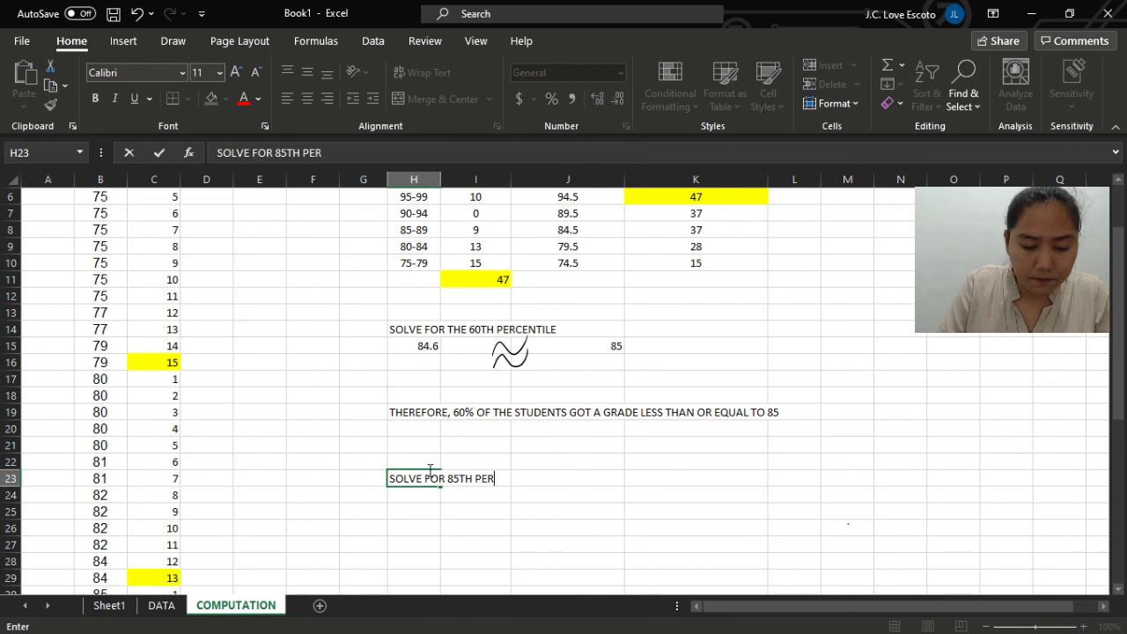
pyautogui.write('CENTILE')
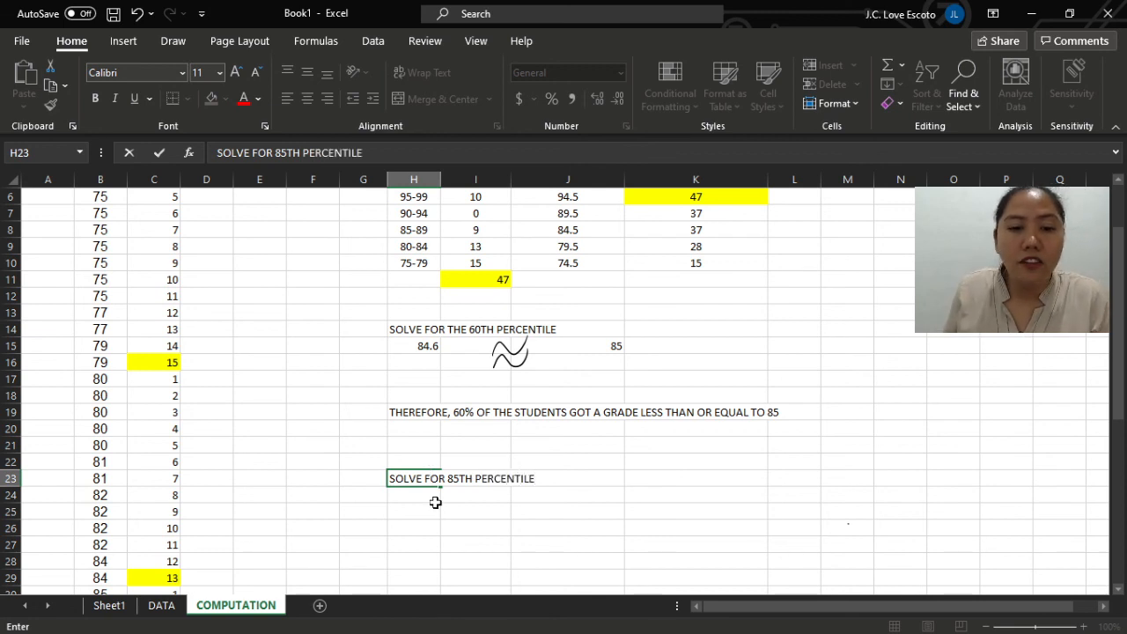
# - Compute the 85th percentile of the grades in H24 with the formula =PERCENTILE.INC(B2:B48,0.85)
pyautogui.click(436, 502)
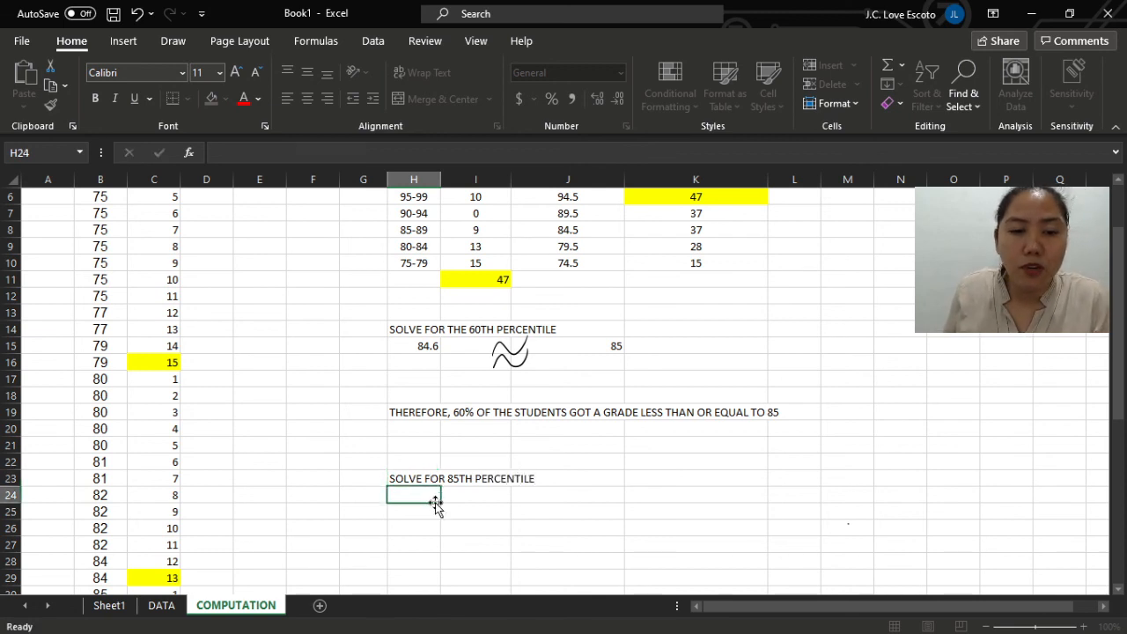
pyautogui.write('=')
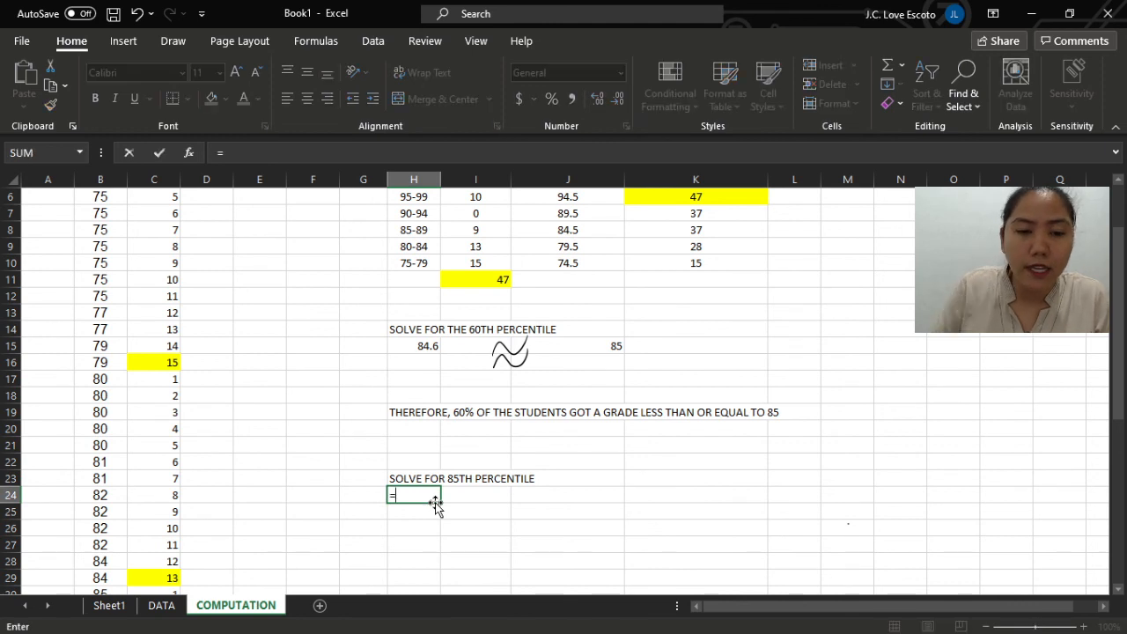
pyautogui.write('PERCE')
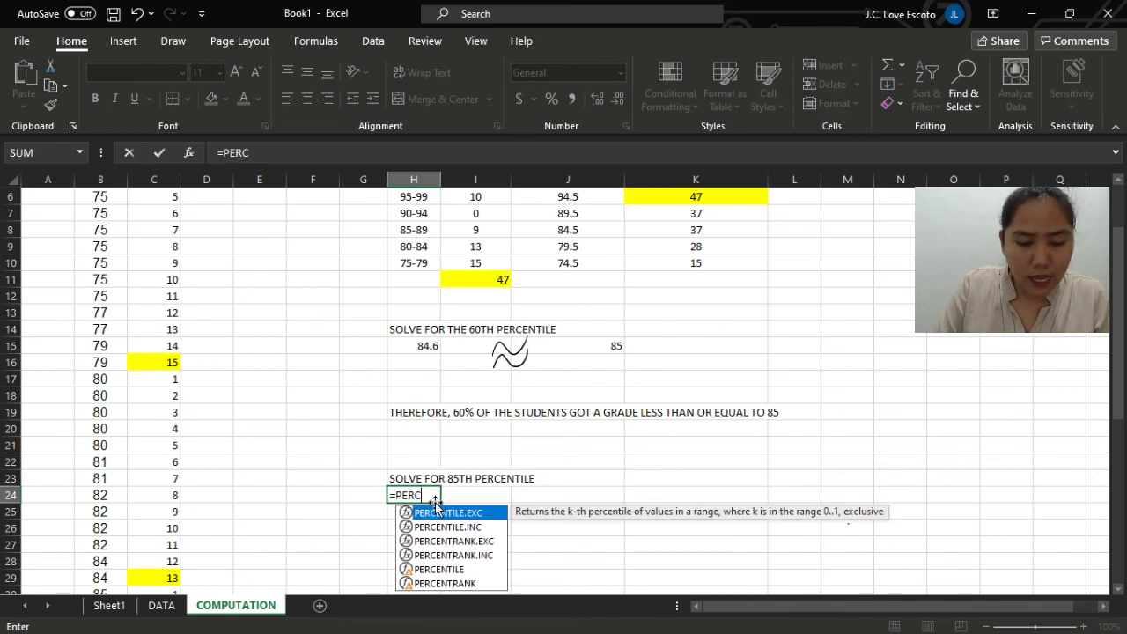
pyautogui.doubleClick(450, 526)
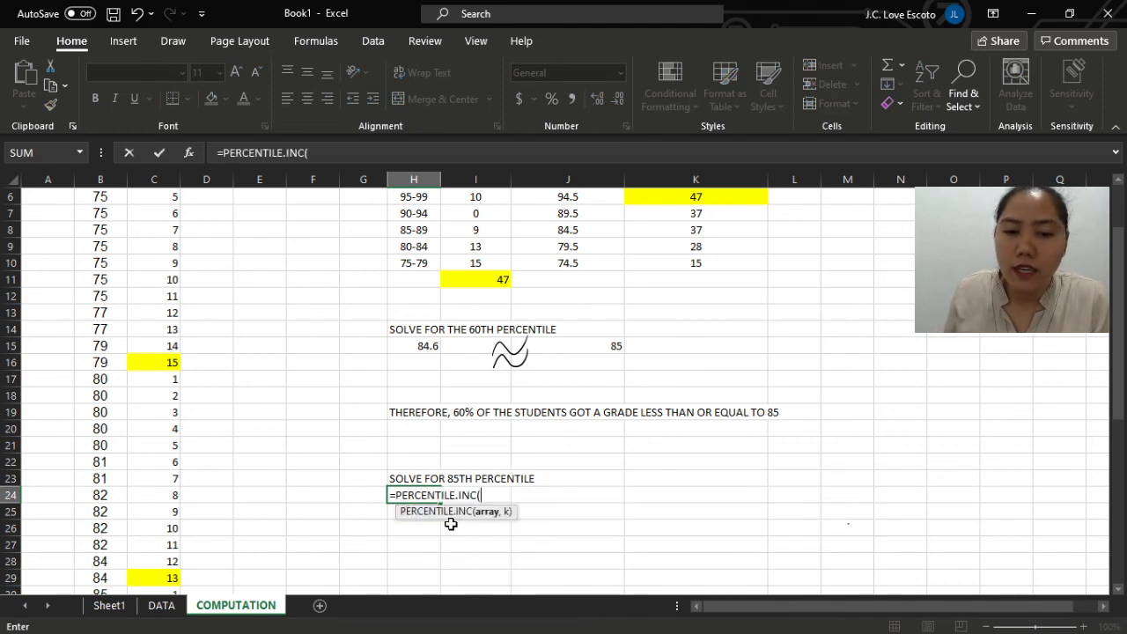
pyautogui.scroll(2, 352, 392)
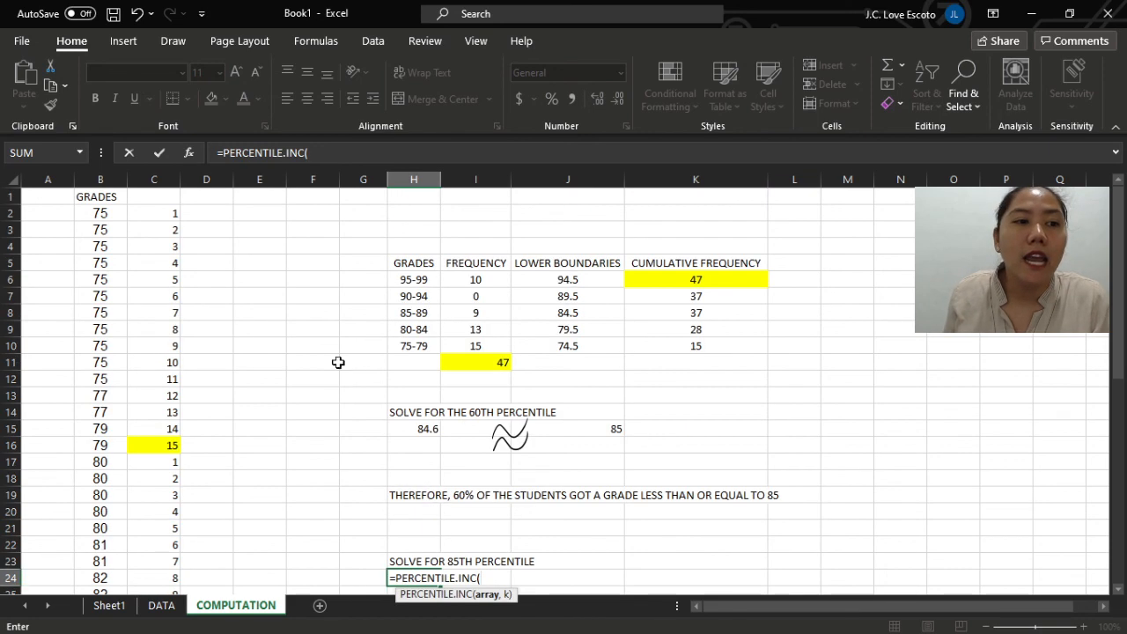
pyautogui.moveTo(113, 212); pyautogui.dragTo(95, 571)
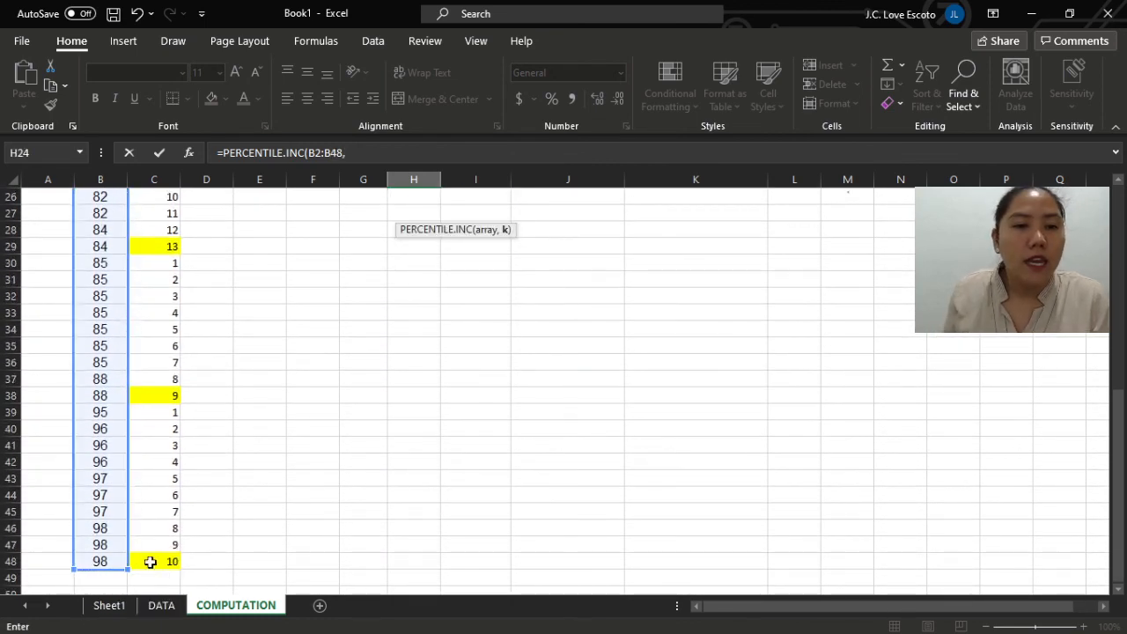
pyautogui.write(',')
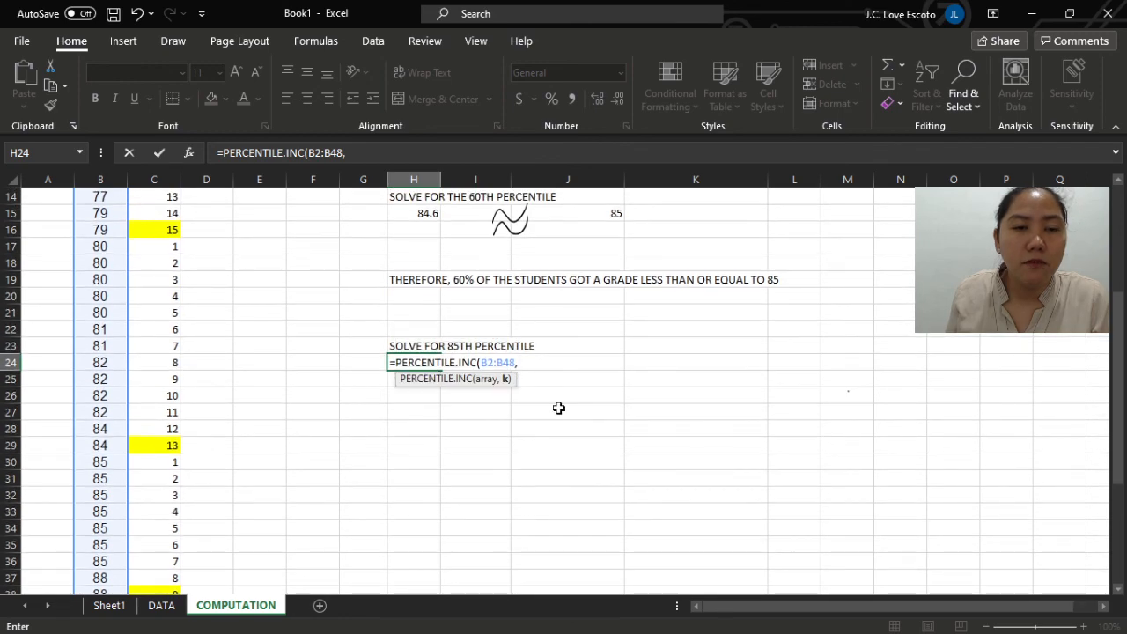
pyautogui.write('0.85')
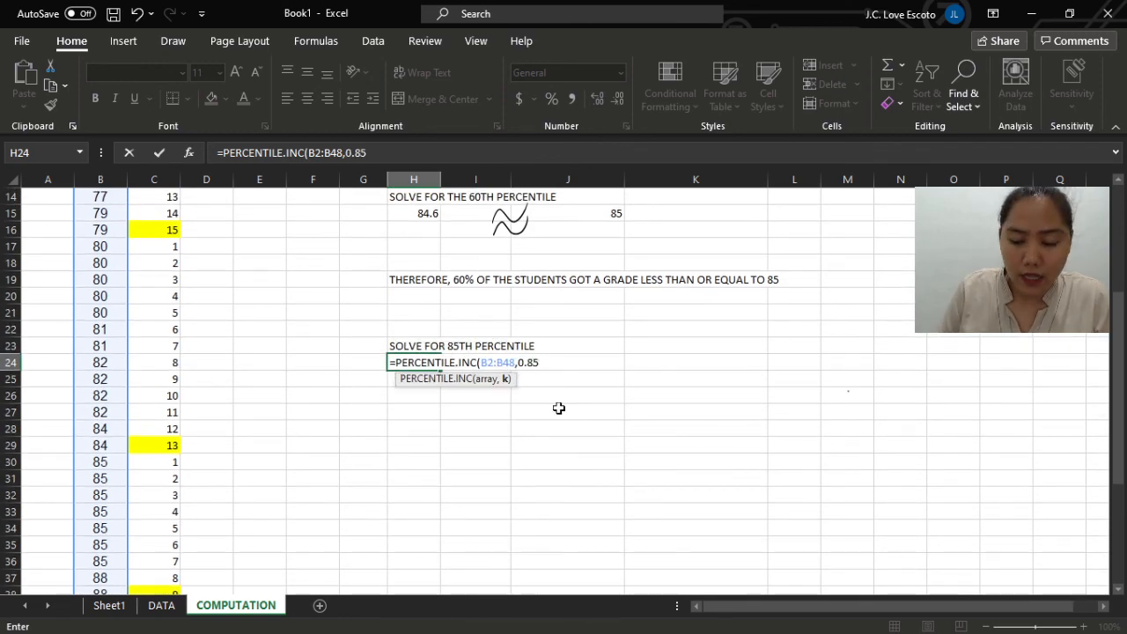
pyautogui.press('Return')
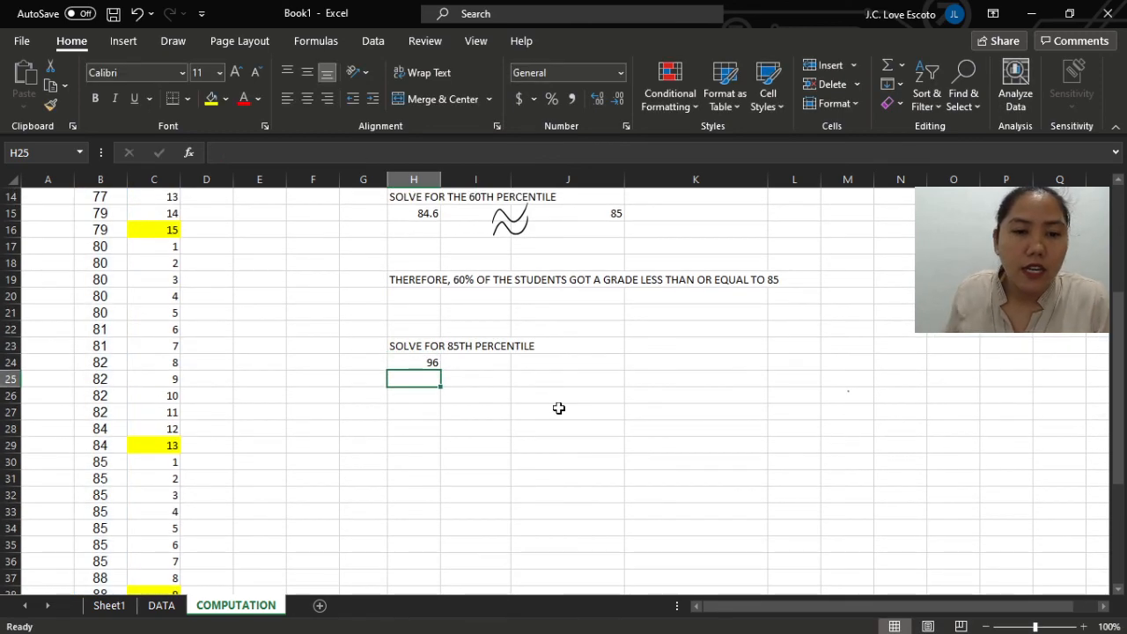
pyautogui.click(422, 360)
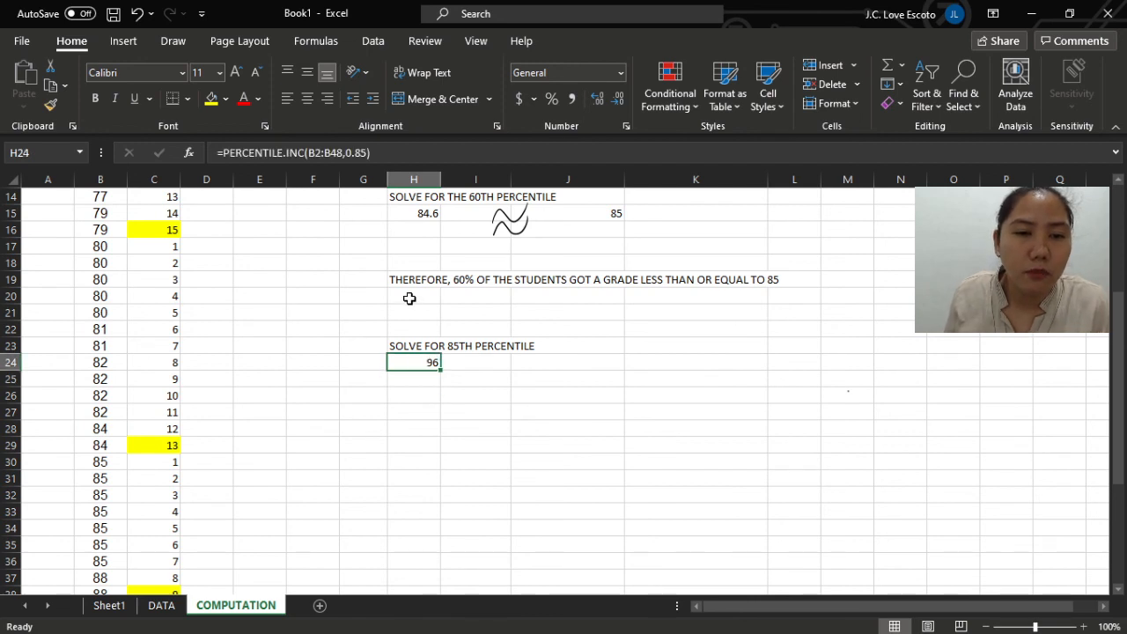
pyautogui.click(399, 380)
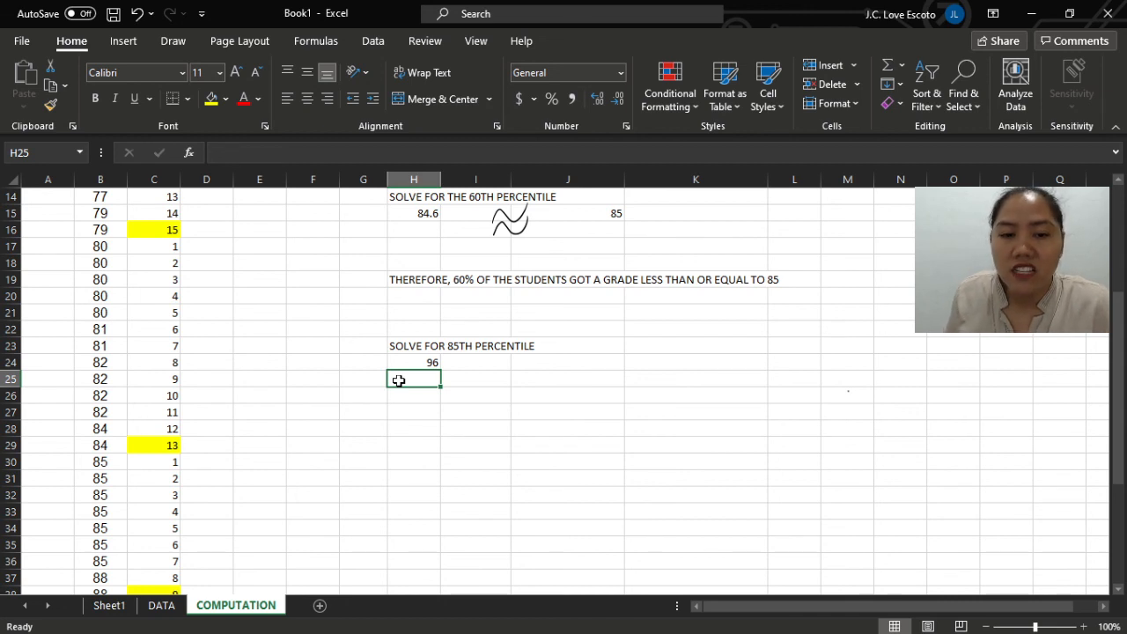
pyautogui.click(408, 365)
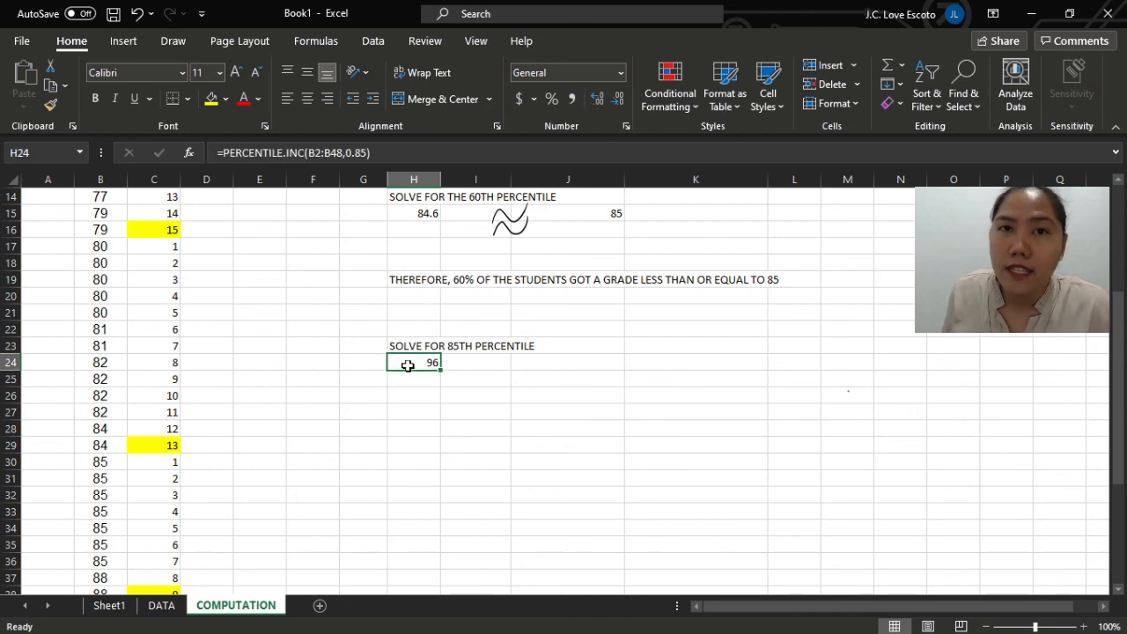
pyautogui.click(464, 427)
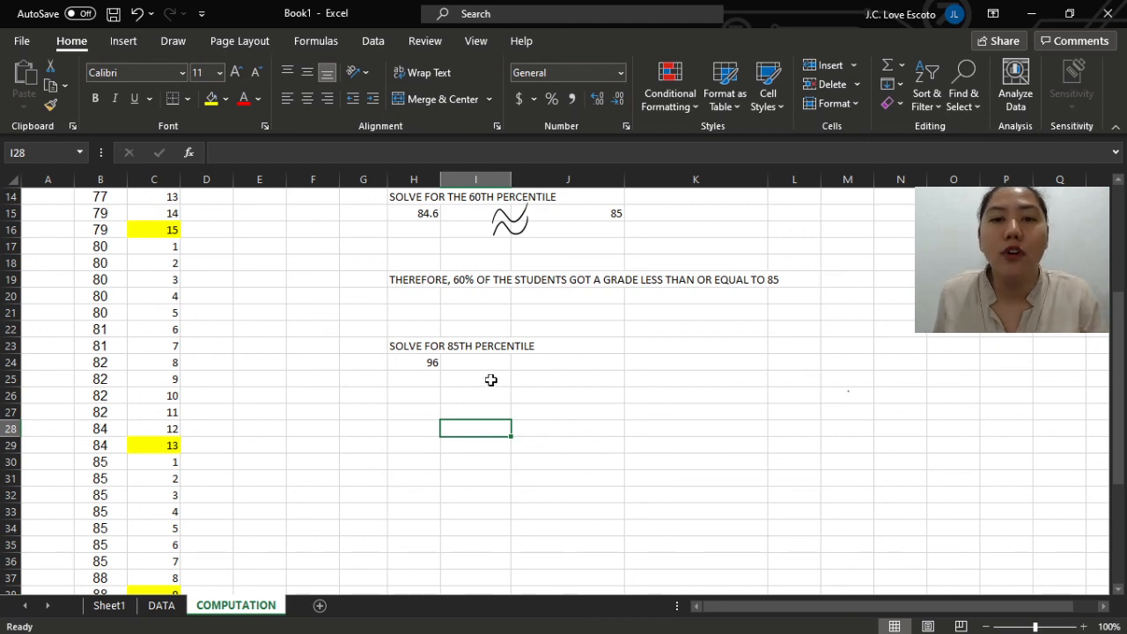
pyautogui.click(594, 393)
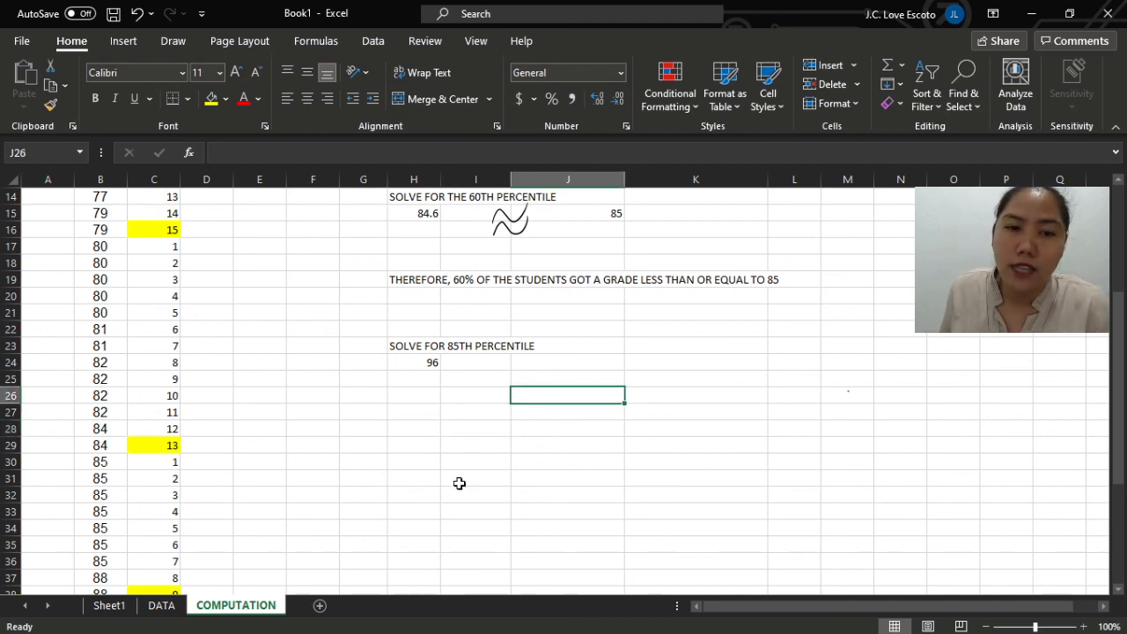
pyautogui.scroll(5, 340, 362)
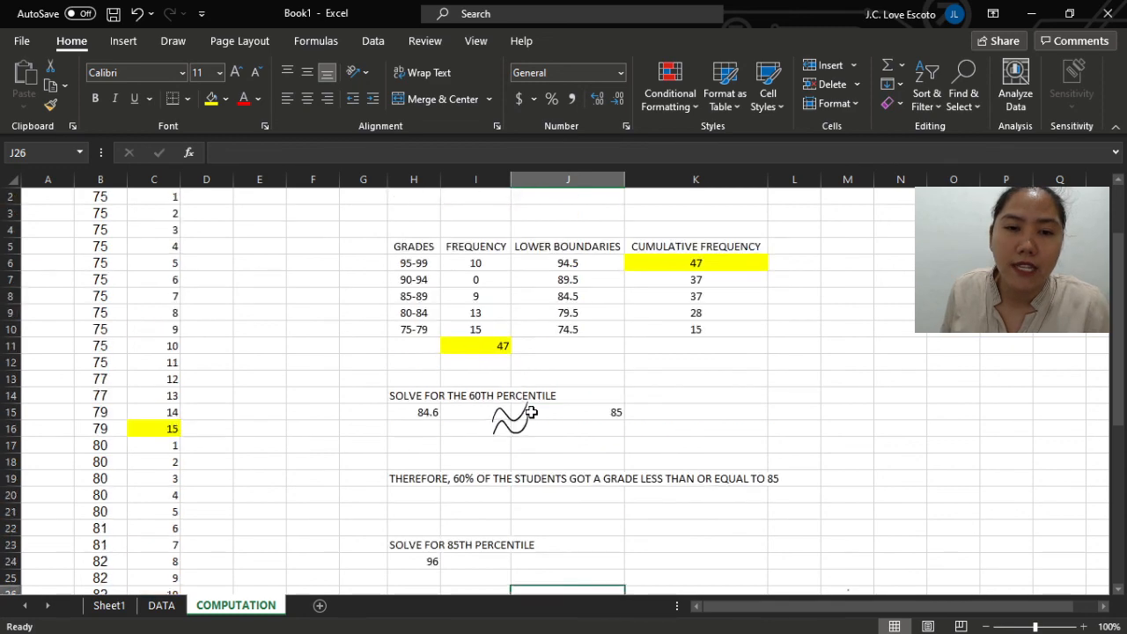
pyautogui.scroll(-1, 749, 426)
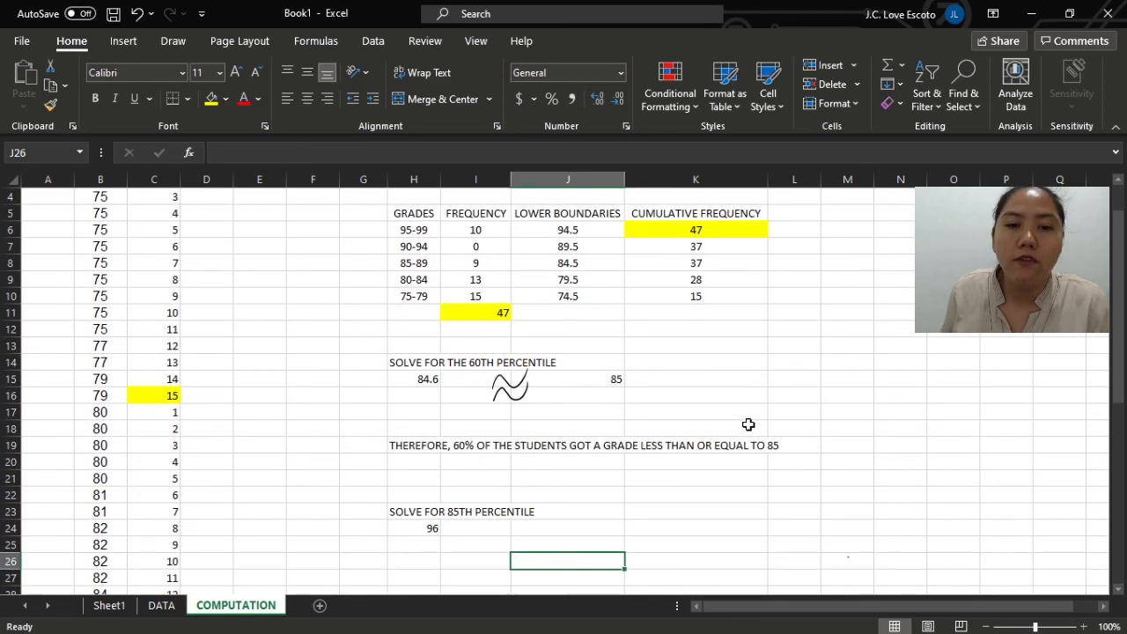